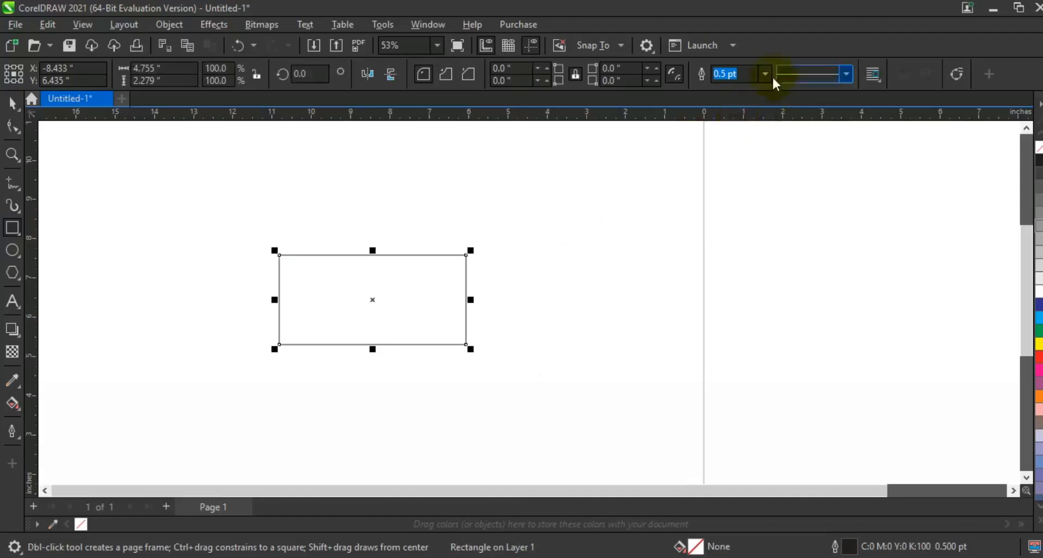
Step: Give the rectangle a 2.0 pt outline and, after converting it to curves, move its upper-left corner about 1 inch outward
{"action": "left_click", "coordinate": [766, 76]}
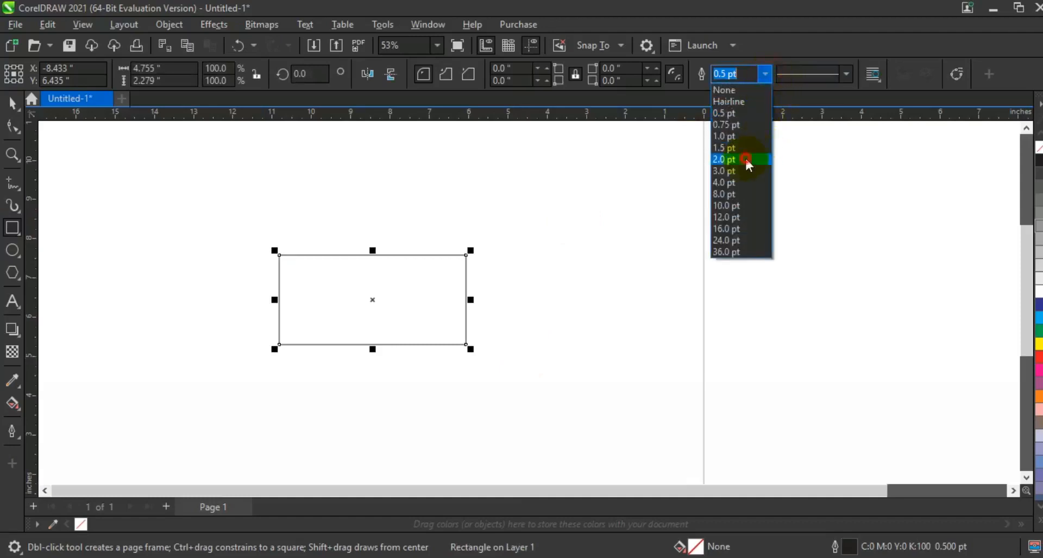
{"action": "left_click", "coordinate": [748, 161]}
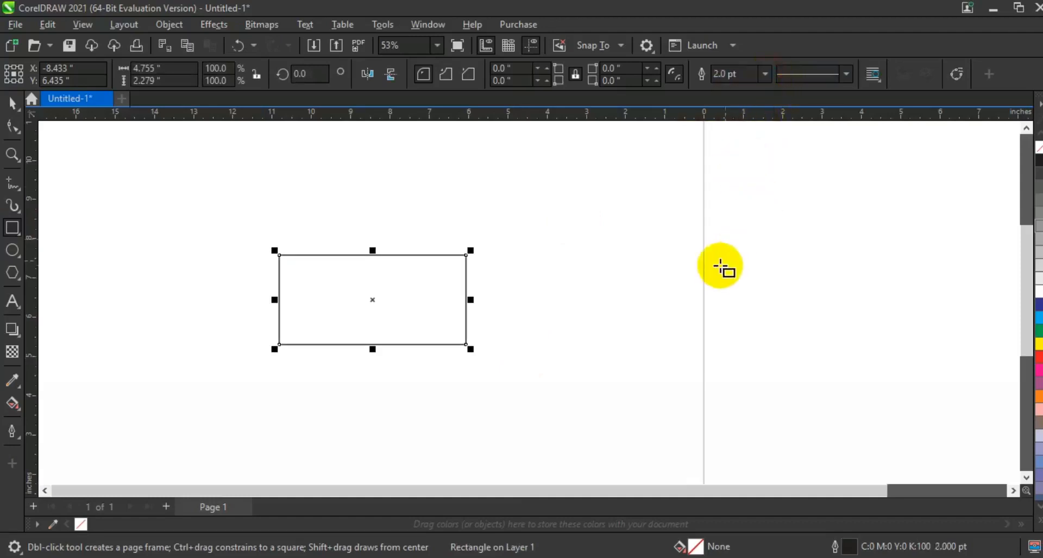
{"action": "left_click", "coordinate": [15, 131]}
{"action": "key", "text": "ctrl+q"}
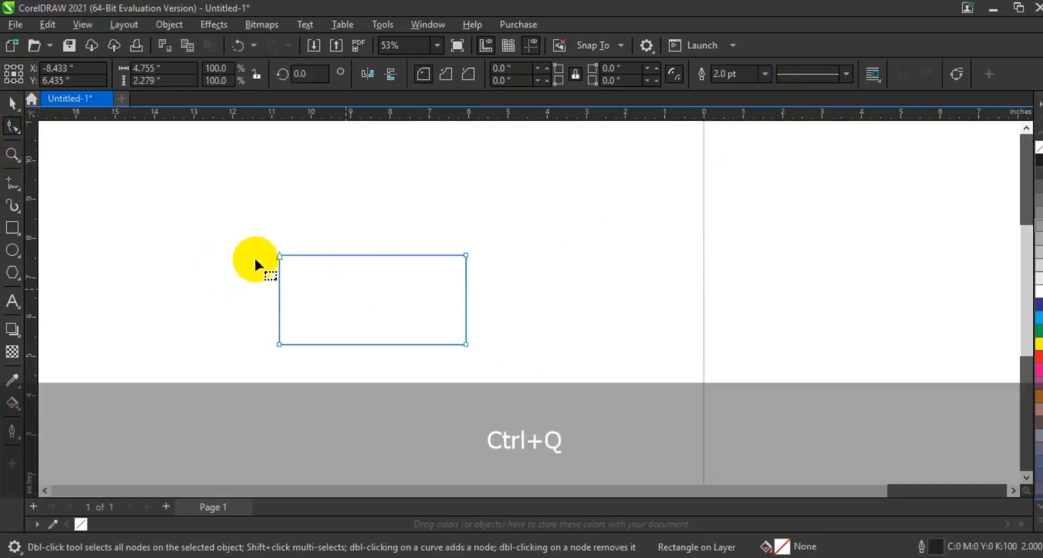
{"action": "left_click_drag", "start_coordinate": [278, 258], "coordinate": [238, 255]}
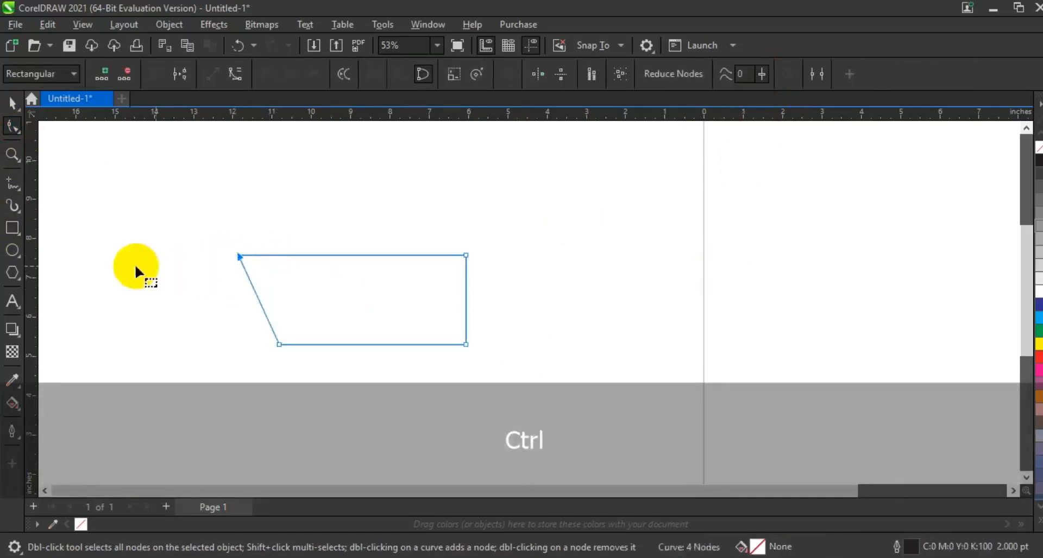
Step: Place a horizontally mirrored copy overlapping the shape's right part and weld both into one trapezoid about 8.5 inches wide
{"action": "left_click", "coordinate": [13, 108]}
{"action": "left_click_drag", "start_coordinate": [233, 300], "coordinate": [490, 294]}
{"action": "left_click", "coordinate": [636, 216]}
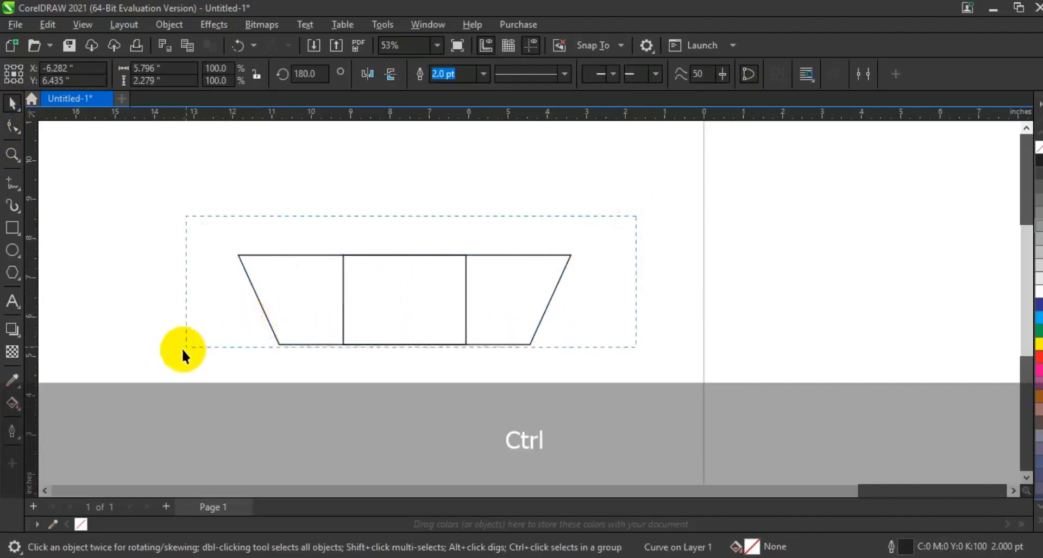
{"action": "left_click_drag", "start_coordinate": [181, 347], "coordinate": [183, 350]}
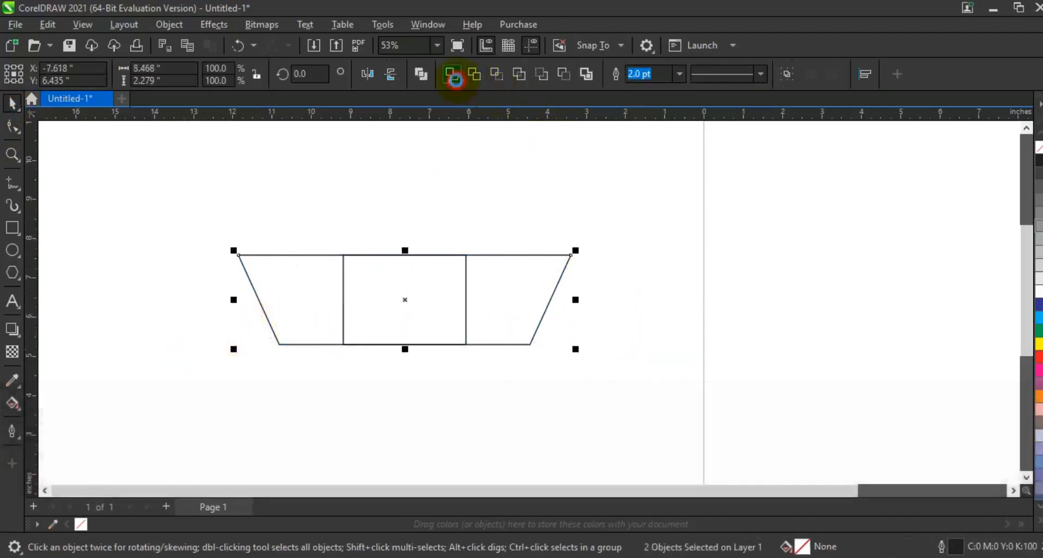
{"action": "left_click", "coordinate": [456, 78]}
Step: Delete the four extra nodes in the middle of the trapezoid's top and bottom edges
{"action": "left_click", "coordinate": [12, 126]}
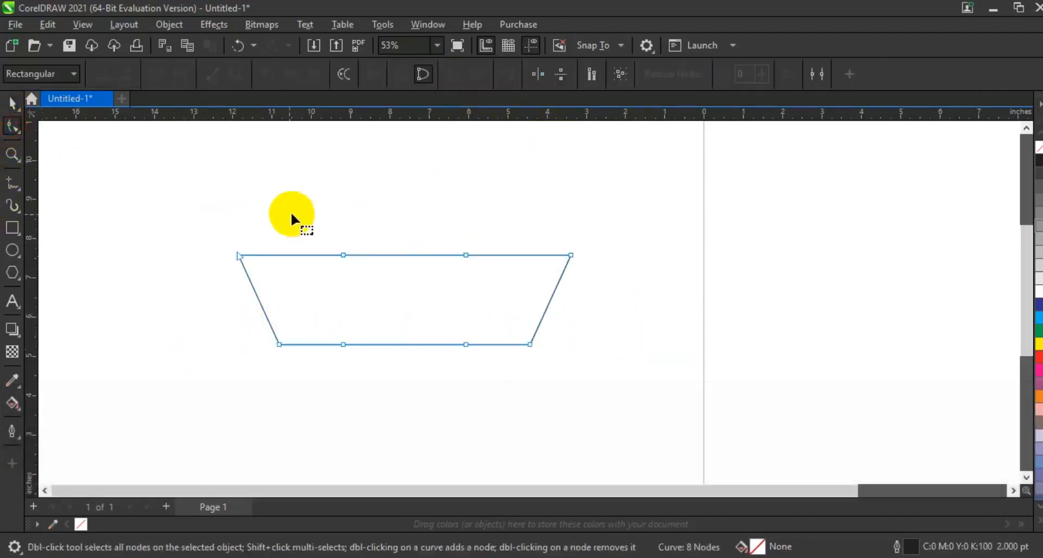
{"action": "left_click_drag", "start_coordinate": [291, 217], "coordinate": [480, 377]}
{"action": "key", "text": "Delete"}
Step: Convert the trapezoid's segments to curves and bend its top edge about 0.5 inch inward and its bottom edge slightly inward
{"action": "left_click", "coordinate": [196, 224]}
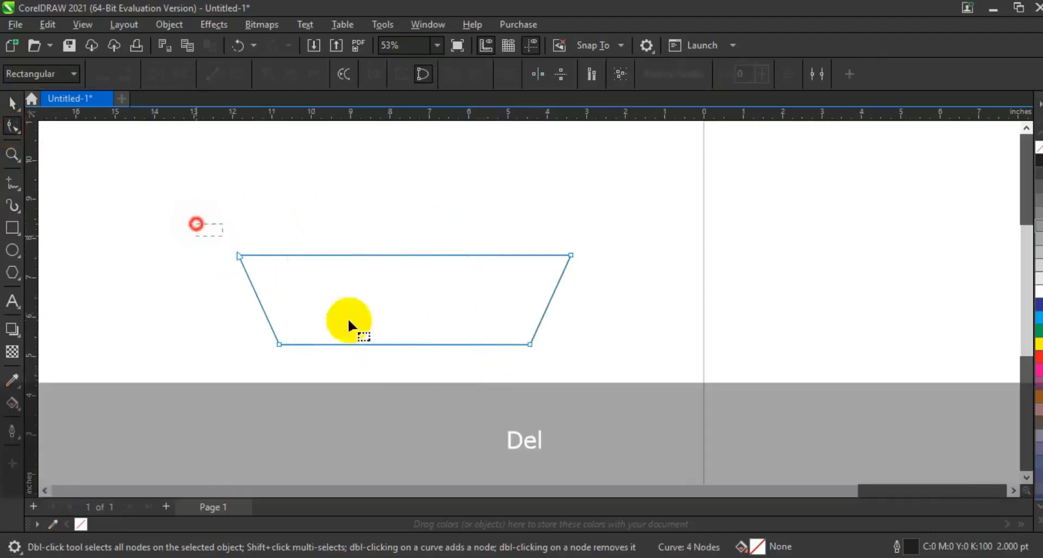
{"action": "left_click_drag", "start_coordinate": [349, 321], "coordinate": [625, 383]}
{"action": "left_click", "coordinate": [211, 76]}
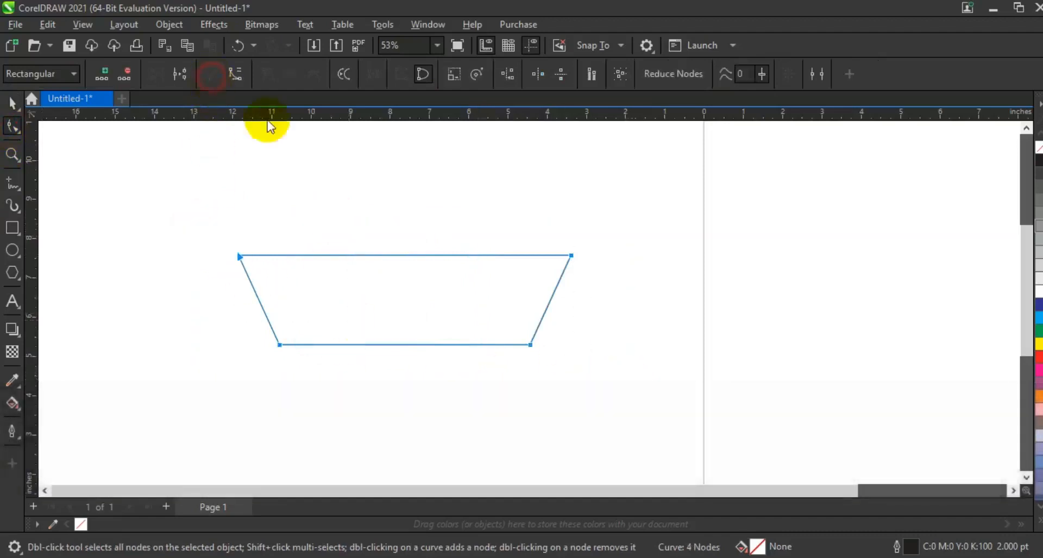
{"action": "left_click", "coordinate": [236, 75]}
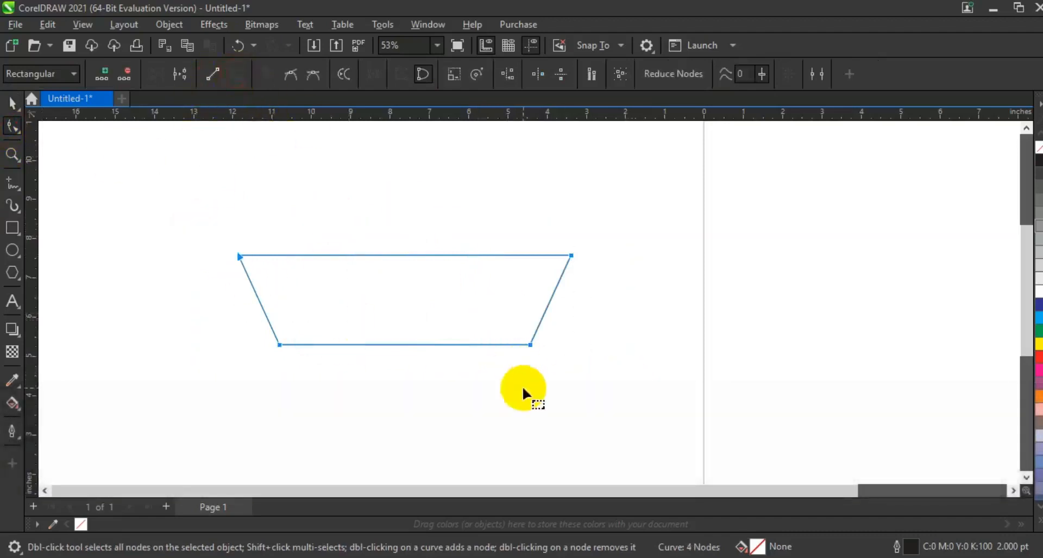
{"action": "left_click_drag", "start_coordinate": [403, 255], "coordinate": [402, 275]}
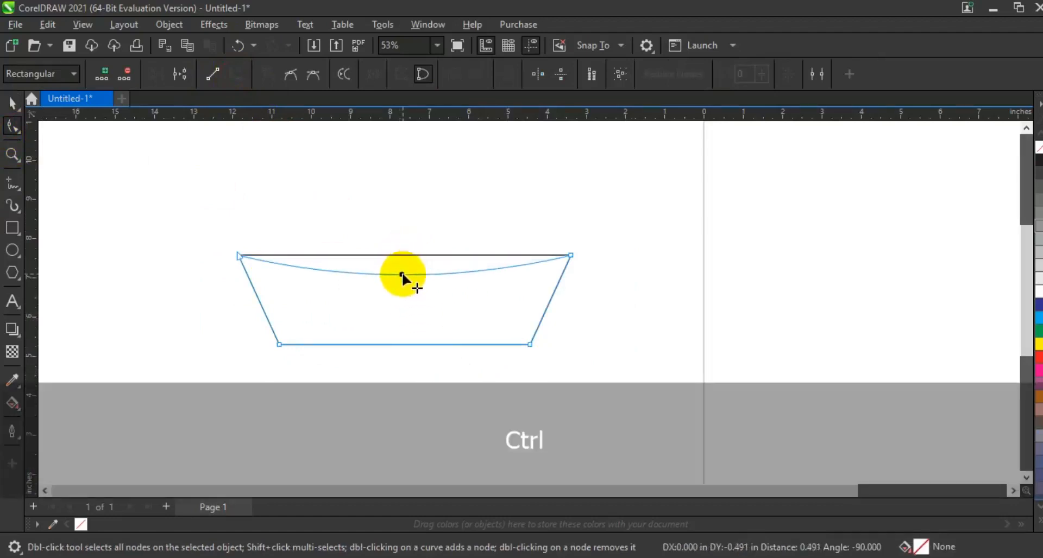
{"action": "left_click_drag", "start_coordinate": [407, 342], "coordinate": [407, 330]}
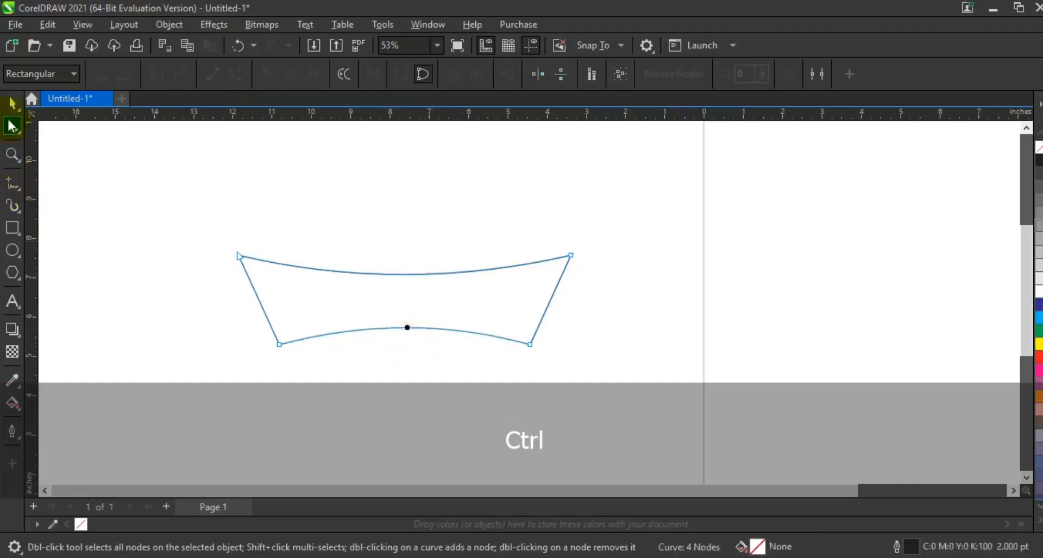
{"action": "left_click", "coordinate": [14, 103]}
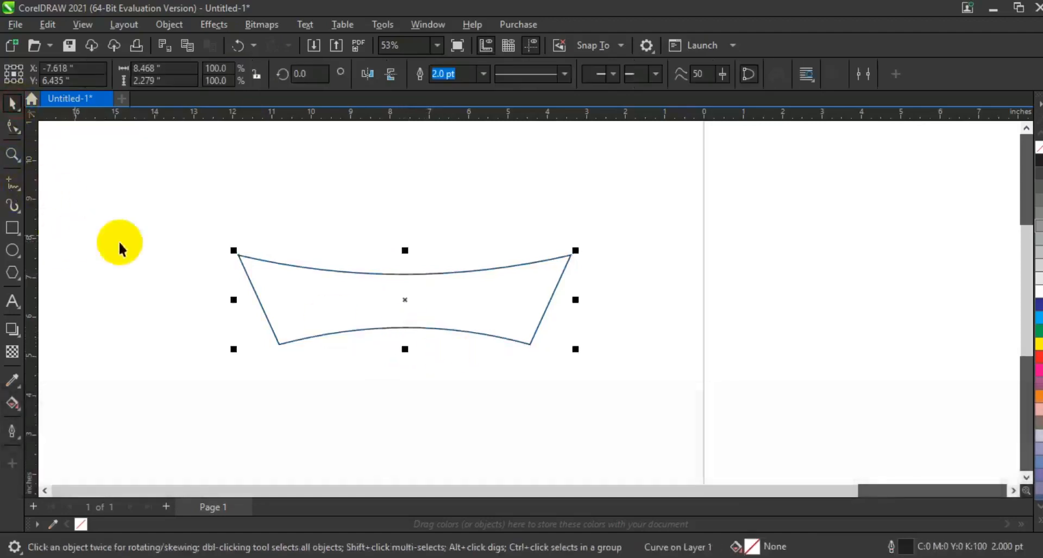
{"action": "left_click", "coordinate": [195, 260]}
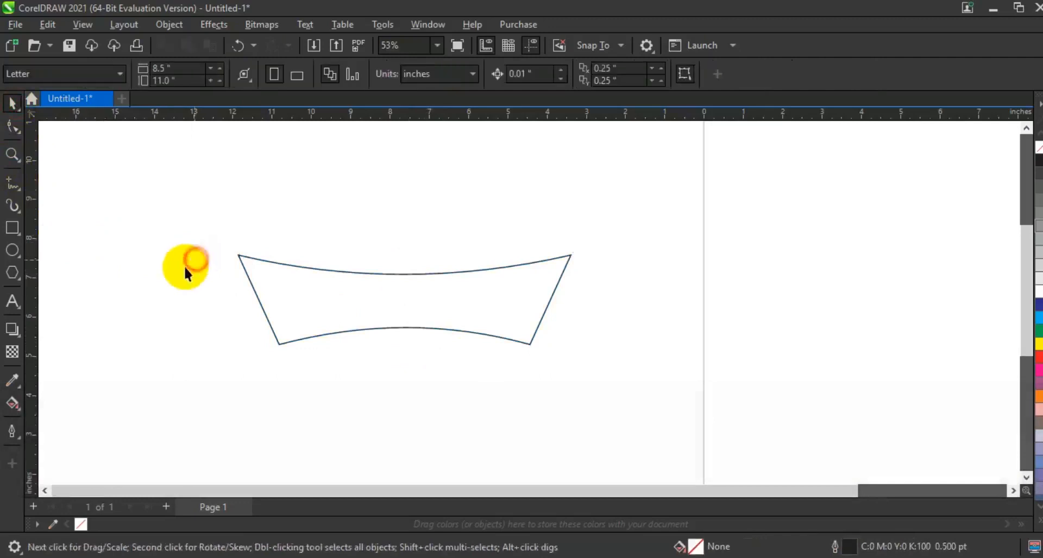
Step: Draw a vertical line about 5 inches long just right of the shape and set its outline to 2.0 pt
{"action": "left_click", "coordinate": [12, 186]}
{"action": "left_click", "coordinate": [594, 199]}
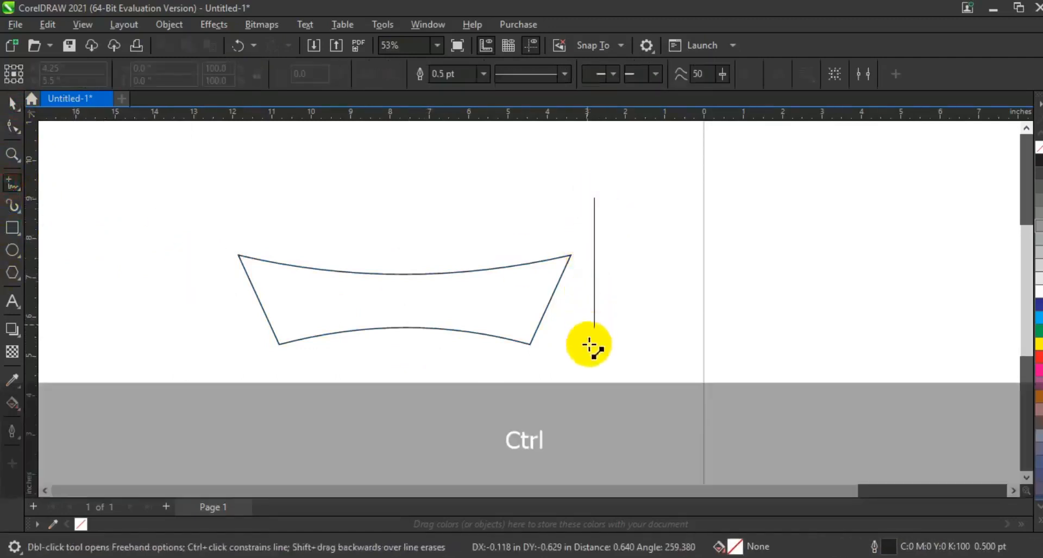
{"action": "left_click", "coordinate": [595, 393], "text": "ctrl"}
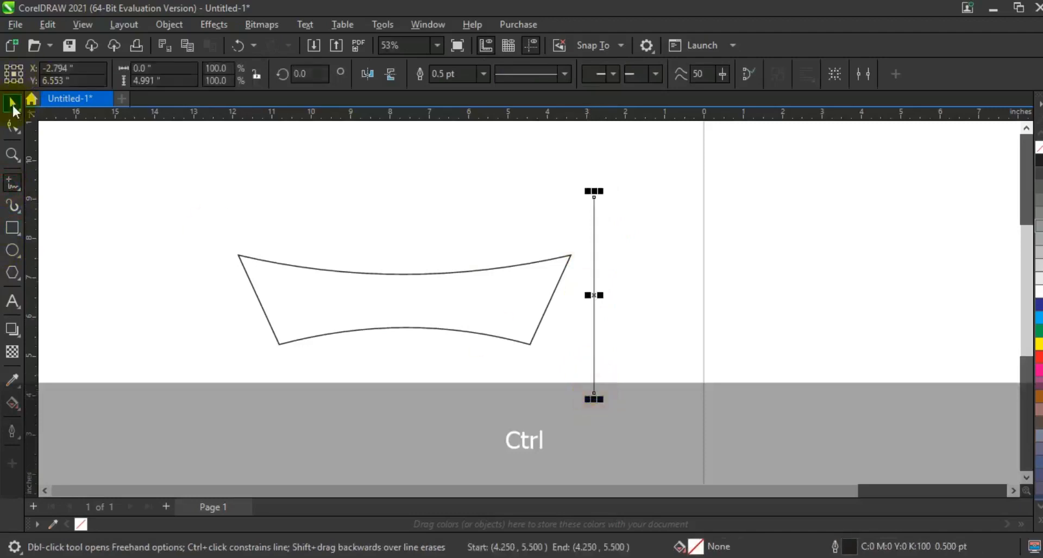
{"action": "left_click", "coordinate": [13, 107]}
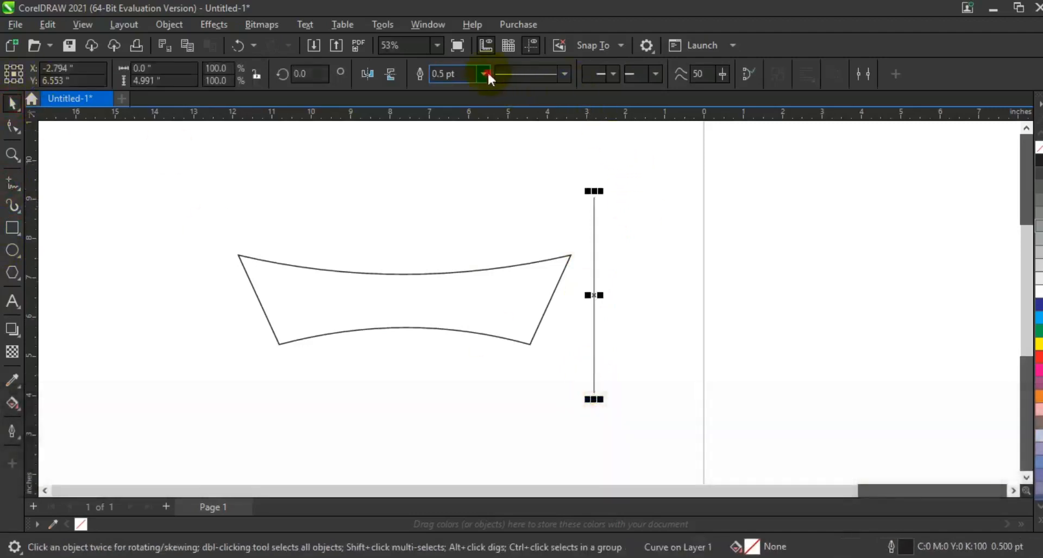
{"action": "left_click", "coordinate": [488, 75]}
{"action": "left_click", "coordinate": [460, 149]}
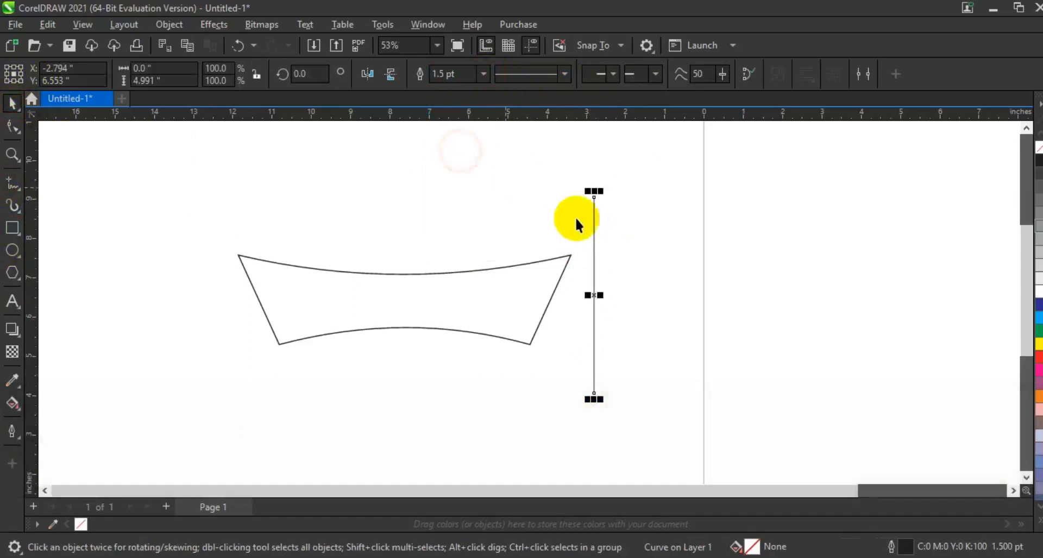
{"action": "left_click", "coordinate": [484, 78]}
{"action": "left_click", "coordinate": [463, 160]}
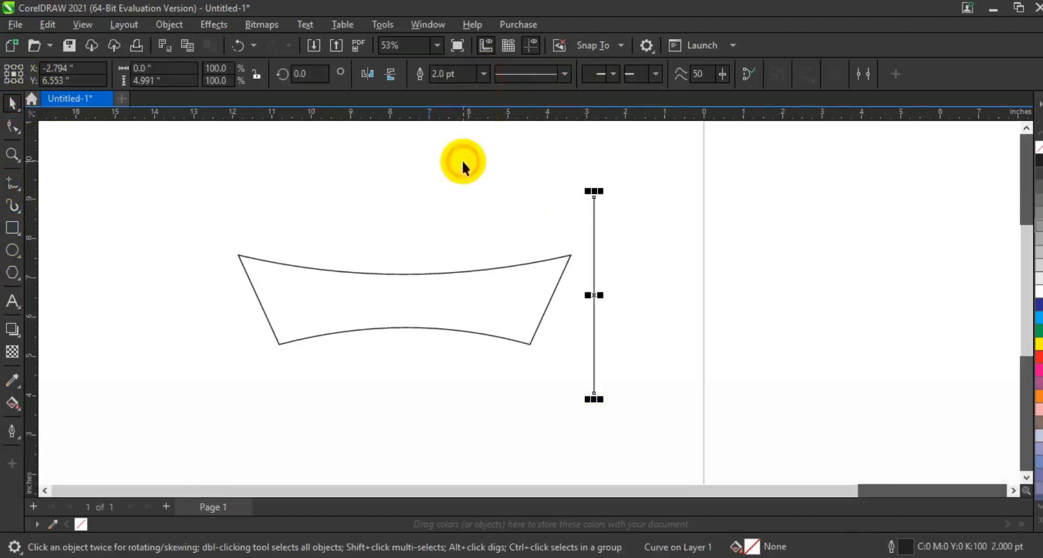
Step: Duplicate the line about 0.14 inch to the left and repeat the duplication until evenly spaced lines cover the whole shape
{"action": "left_click_drag", "start_coordinate": [596, 225], "coordinate": [589, 224]}
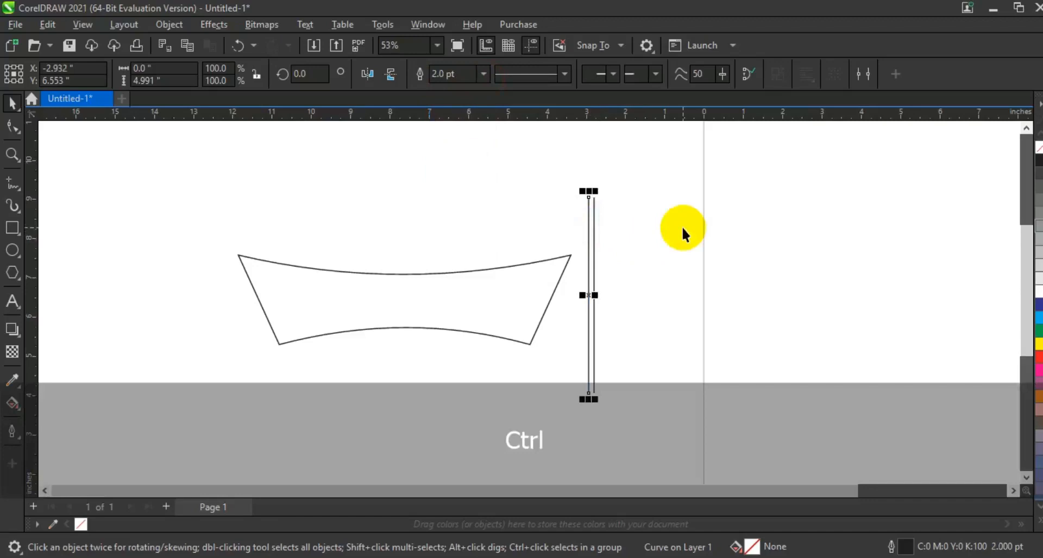
{"action": "key", "text": "ctrl+r"}
{"action": "key", "text": "ctrl+r"}
{"action": "key", "text": "ctrl+r"}
{"action": "key", "text": "ctrl+r"}
{"action": "key", "text": "ctrl+r"}
{"action": "key", "text": "ctrl+r"}
{"action": "key", "text": "ctrl+r"}
{"action": "key", "text": "ctrl+r"}
{"action": "key", "text": "ctrl+r"}
{"action": "key", "text": "ctrl+r"}
{"action": "key", "text": "ctrl+r"}
{"action": "key", "text": "ctrl+r"}
{"action": "key", "text": "ctrl+r"}
{"action": "key", "text": "ctrl+r"}
{"action": "key", "text": "ctrl+r"}
{"action": "key", "text": "ctrl+r"}
{"action": "key", "text": "ctrl+r"}
{"action": "key", "text": "ctrl+r"}
{"action": "key", "text": "ctrl+r"}
{"action": "key", "text": "ctrl+r"}
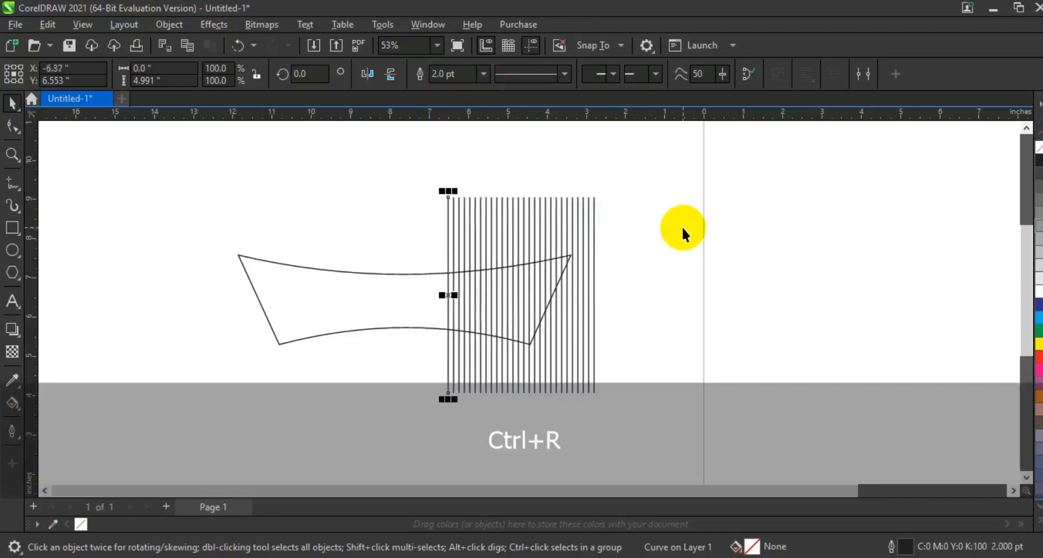
{"action": "key", "text": "ctrl+r"}
{"action": "key", "text": "ctrl+r"}
{"action": "key", "text": "ctrl+r"}
{"action": "key", "text": "ctrl+r"}
{"action": "key", "text": "ctrl+r"}
{"action": "key", "text": "ctrl+r"}
{"action": "key", "text": "ctrl+r"}
{"action": "key", "text": "ctrl+r"}
{"action": "key", "text": "ctrl+r"}
{"action": "key", "text": "ctrl+r"}
{"action": "key", "text": "ctrl+r"}
{"action": "key", "text": "ctrl+r"}
{"action": "key", "text": "ctrl+r"}
{"action": "key", "text": "ctrl+r"}
{"action": "key", "text": "ctrl+r"}
{"action": "key", "text": "ctrl+r"}
{"action": "key", "text": "ctrl+r"}
{"action": "key", "text": "ctrl+r"}
{"action": "key", "text": "ctrl+r"}
{"action": "key", "text": "ctrl+r"}
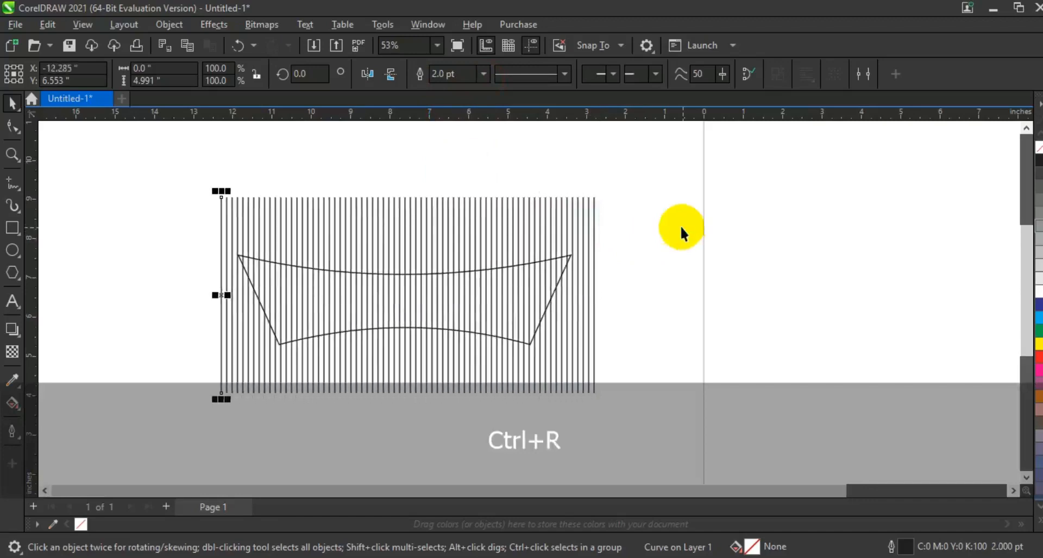
Step: Combine all the vertical lines into one curve and set its outline to 4.0 pt
{"action": "left_click_drag", "start_coordinate": [638, 174], "coordinate": [179, 226]}
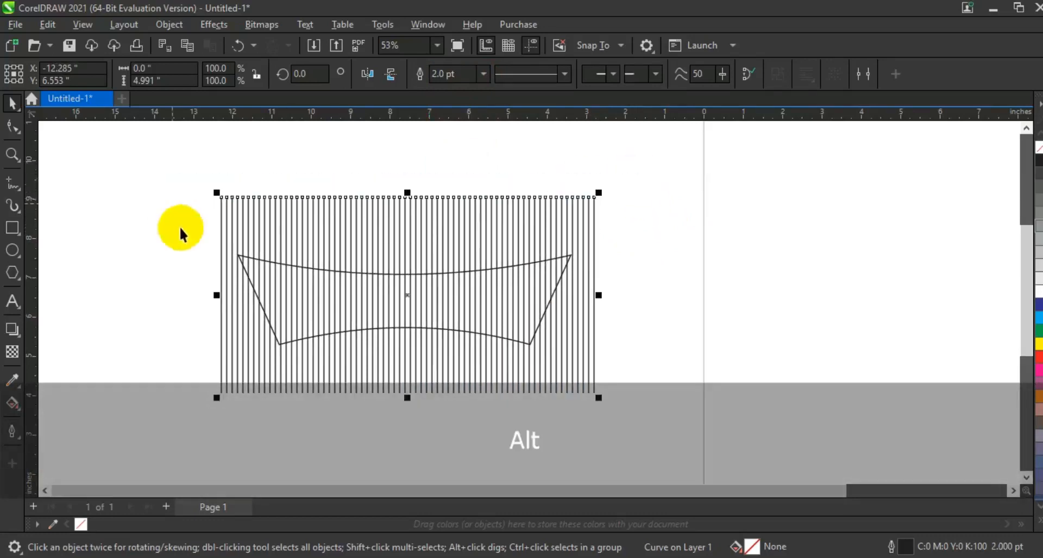
{"action": "left_click", "coordinate": [421, 75]}
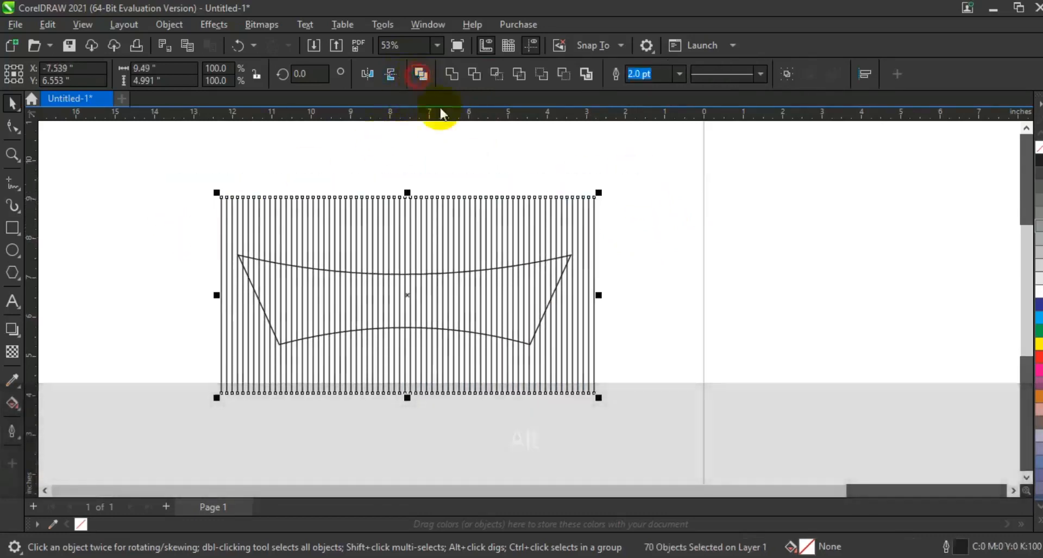
{"action": "left_click", "coordinate": [483, 73]}
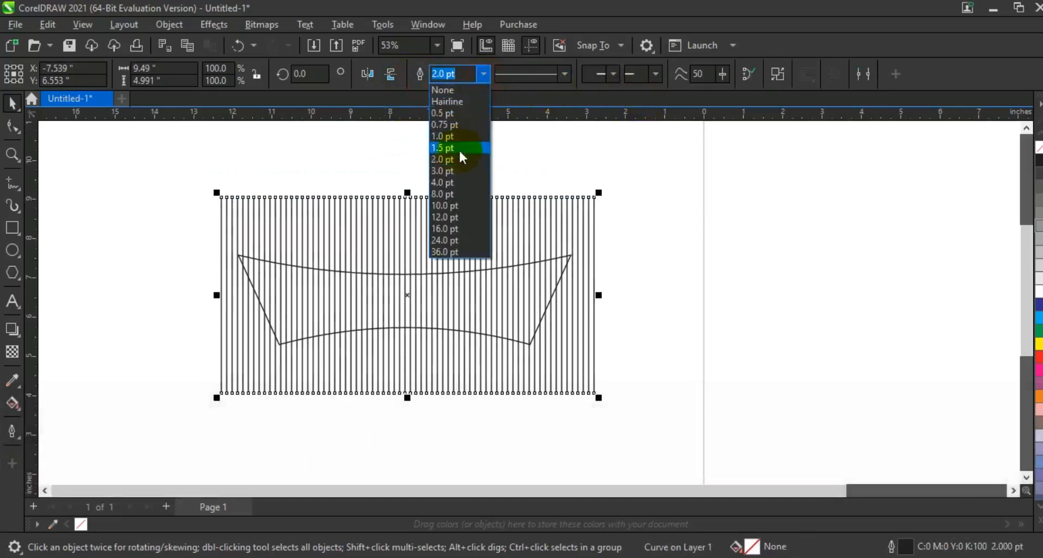
{"action": "left_click", "coordinate": [448, 184]}
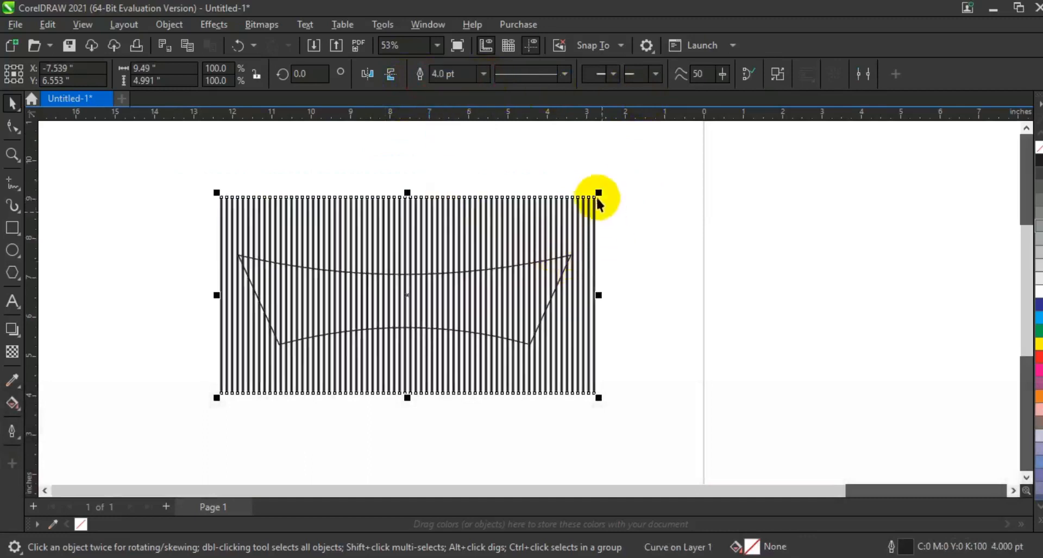
Step: Scale the combined stripes to 95.3% from their centre, send them to the back, and PowerClip them into the curved shape
{"action": "left_click_drag", "start_coordinate": [599, 194], "coordinate": [597, 201]}
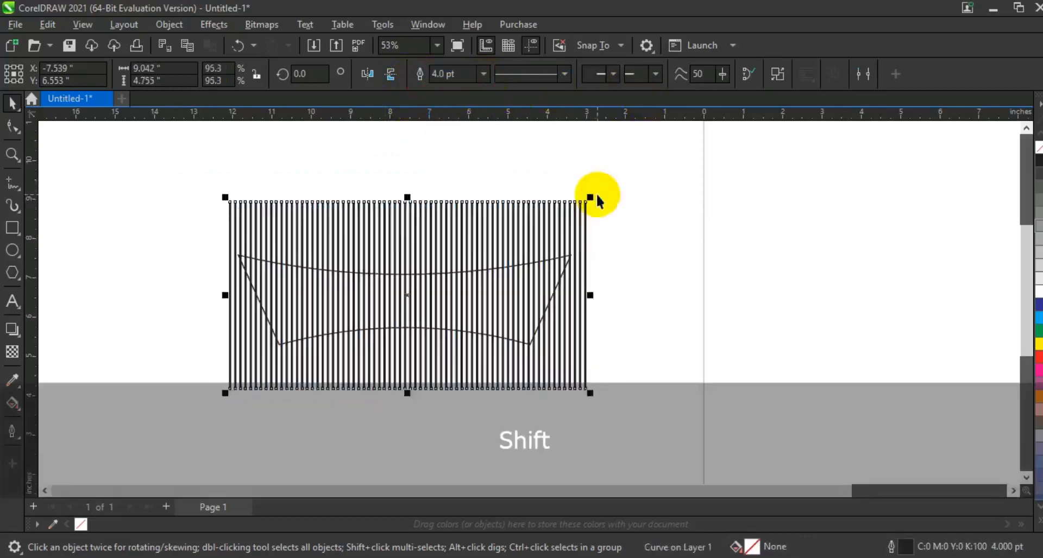
{"action": "key", "text": "shift+Page_Down"}
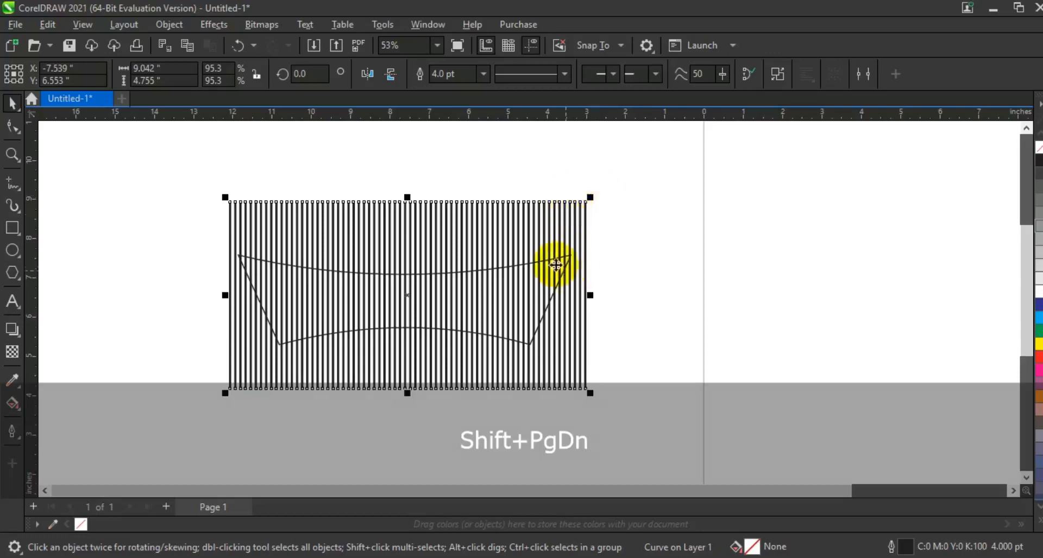
{"action": "key", "text": "w"}
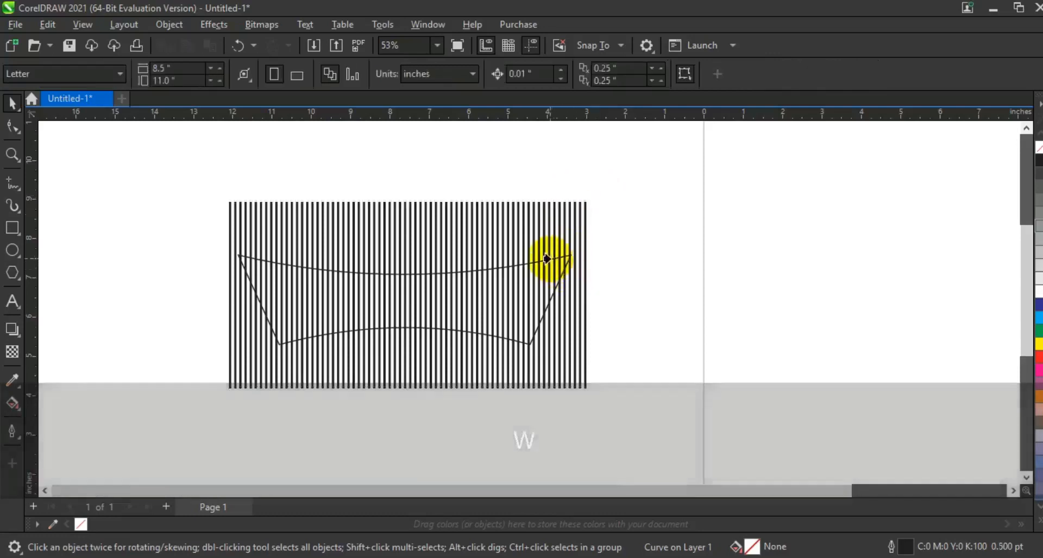
{"action": "left_click", "coordinate": [548, 258]}
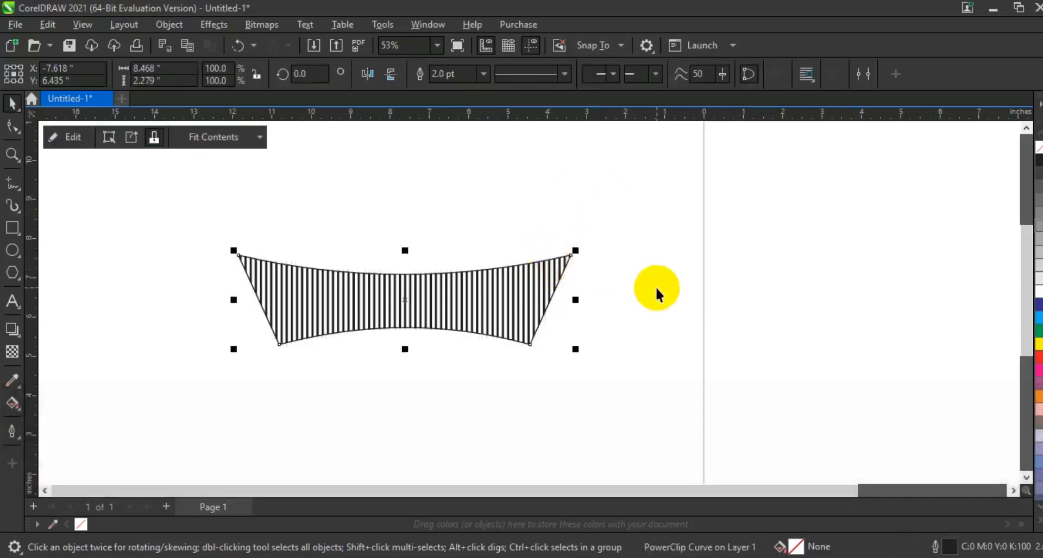
{"action": "left_click", "coordinate": [655, 286]}
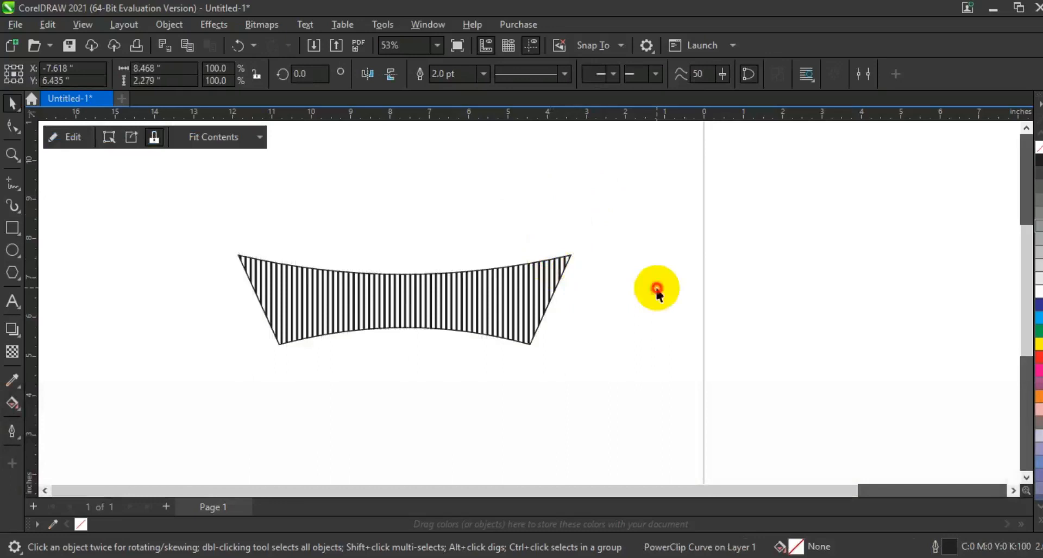
Step: Apply a horizontal fountain fill to the striped shape with black at both ends
{"action": "left_click", "coordinate": [511, 304]}
{"action": "key", "text": "shift+F2"}
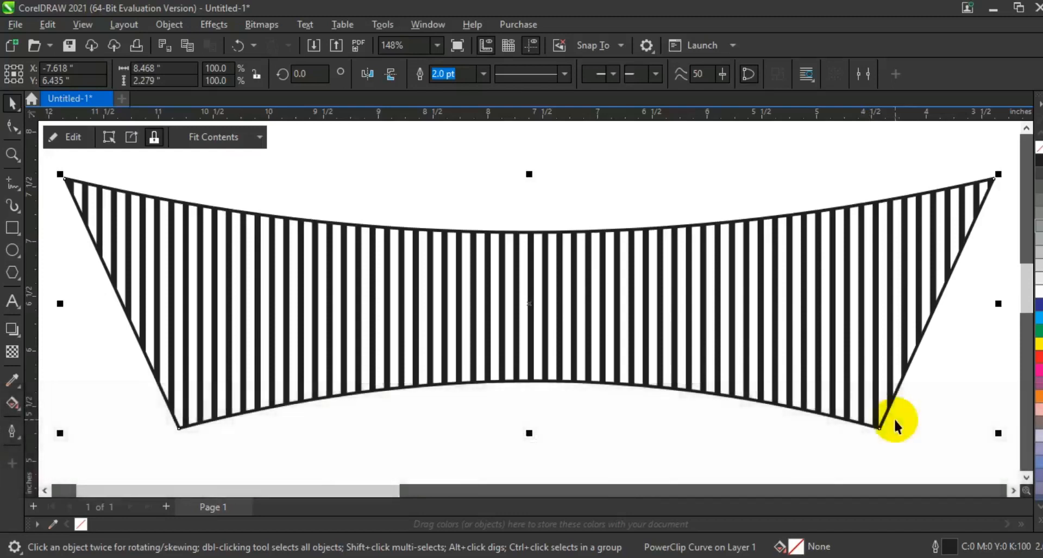
{"action": "left_click", "coordinate": [1038, 522]}
{"action": "left_click_drag", "start_coordinate": [1026, 264], "coordinate": [206, 324]}
{"action": "key", "text": "g"}
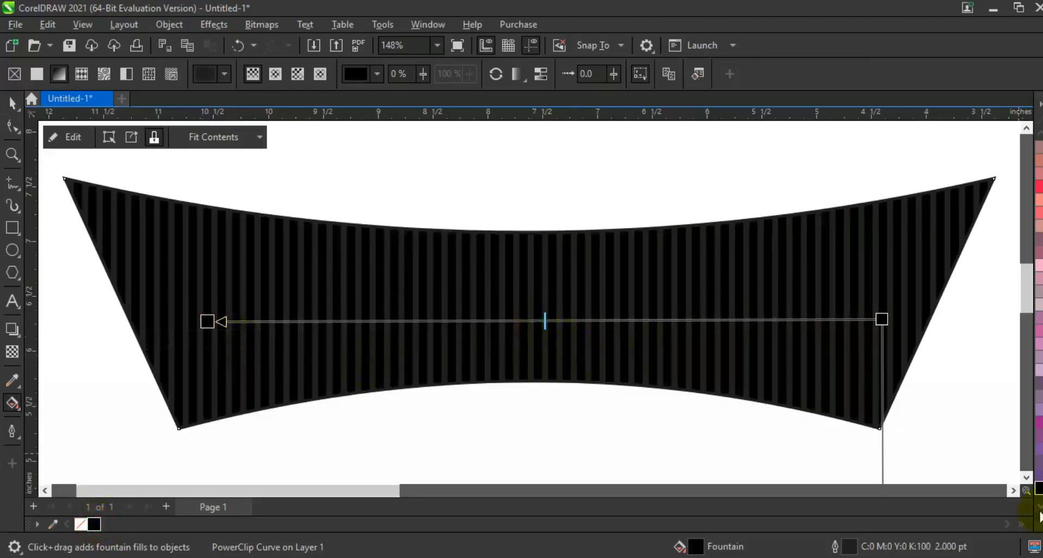
Step: Add a blue colour stop near the middle of the fountain fill and extend both black ends to the shape's slanted sides
{"action": "left_click", "coordinate": [1037, 523]}
{"action": "left_click_drag", "start_coordinate": [987, 291], "coordinate": [514, 321]}
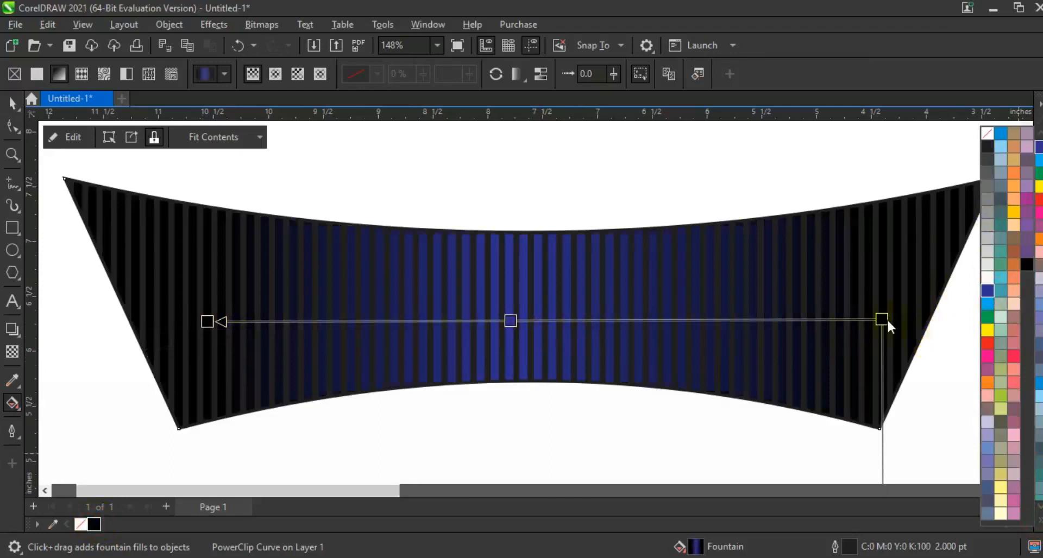
{"action": "left_click_drag", "start_coordinate": [881, 319], "coordinate": [917, 318]}
{"action": "left_click_drag", "start_coordinate": [213, 320], "coordinate": [123, 325]}
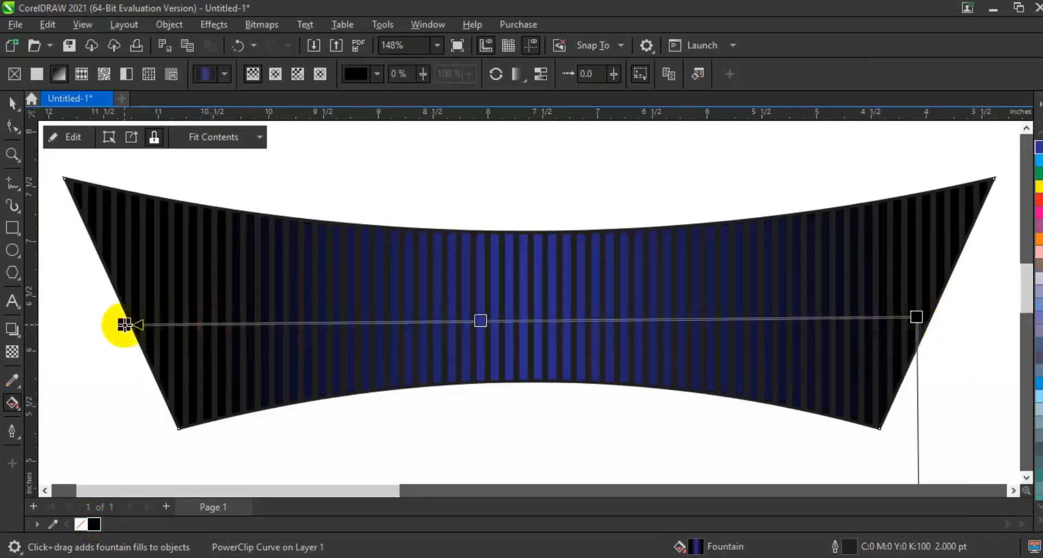
Step: Move the blue colour stop of the band's fountain fill to the 51% position
{"action": "left_click_drag", "start_coordinate": [479, 321], "coordinate": [510, 319]}
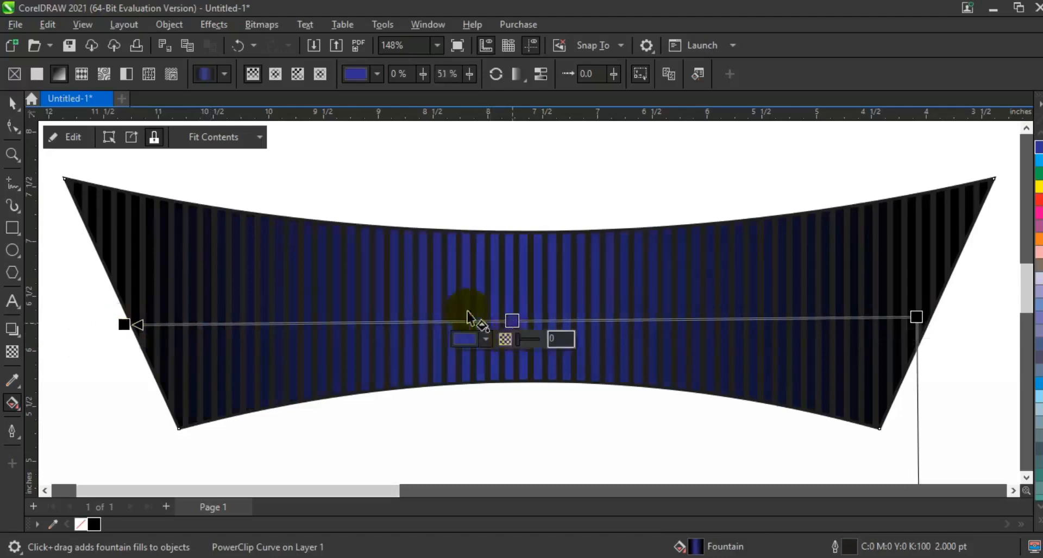
{"action": "left_click", "coordinate": [12, 102]}
{"action": "key", "text": "F3"}
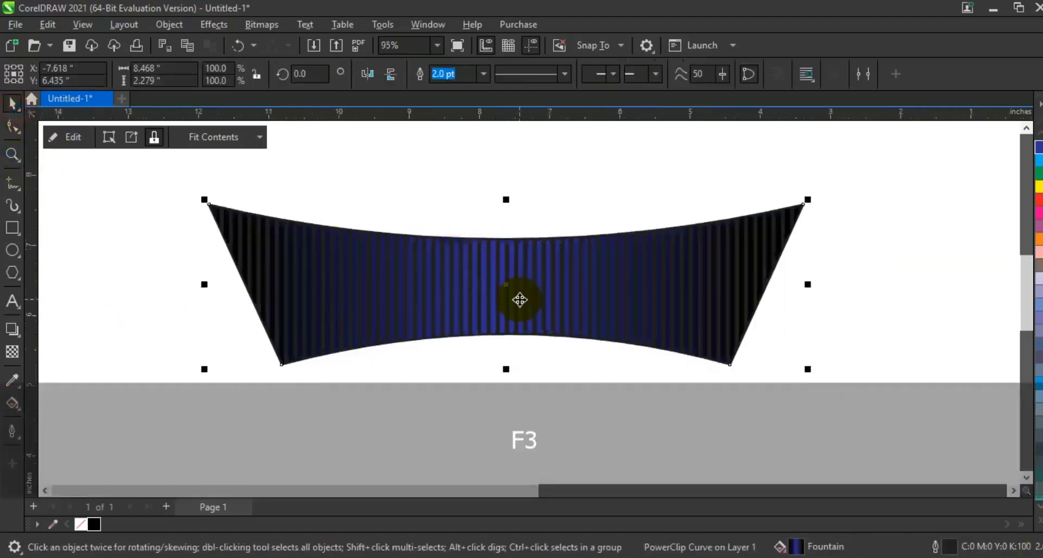
Step: Edit the band's PowerClip contents and recolour the stripes' outline to rich black (C:100 M:100 Y:100), finishing the edit
{"action": "double_click", "coordinate": [518, 300]}
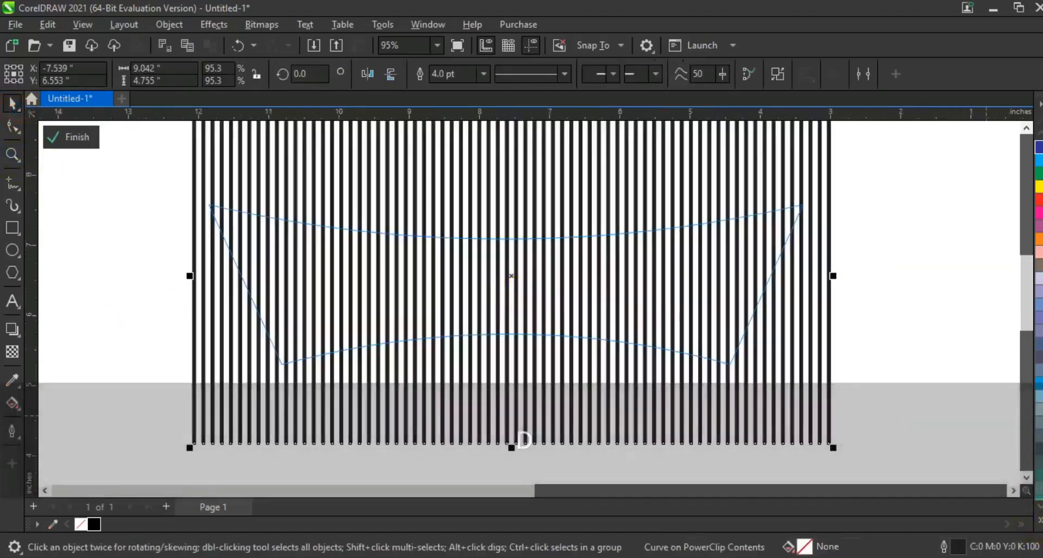
{"action": "left_click", "coordinate": [1040, 520]}
{"action": "right_click", "coordinate": [1027, 267]}
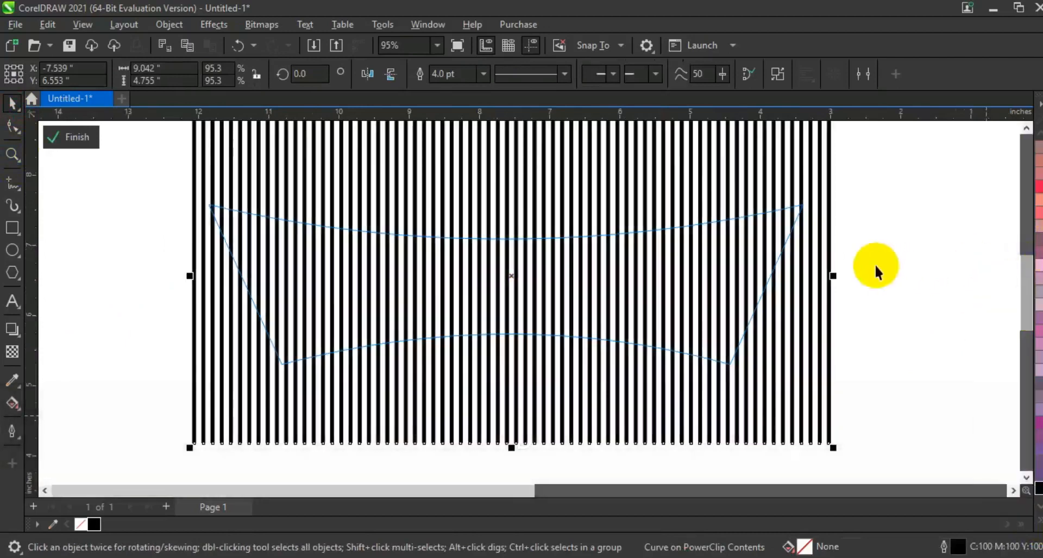
{"action": "key", "text": "f"}
{"action": "left_click", "coordinate": [875, 265]}
{"action": "left_click", "coordinate": [586, 270]}
{"action": "key", "text": "F3"}
{"action": "key", "text": "F3"}
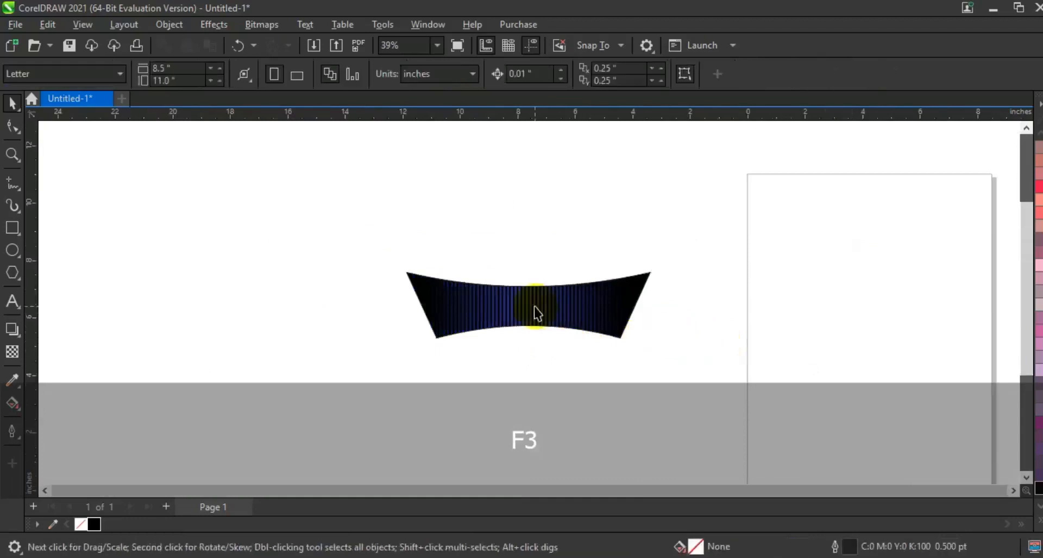
Step: Shift the striped band slightly to the left and extend both black ends of its fountain fill beyond the slanted sides
{"action": "left_click_drag", "start_coordinate": [534, 308], "coordinate": [482, 302]}
{"action": "key", "text": "g"}
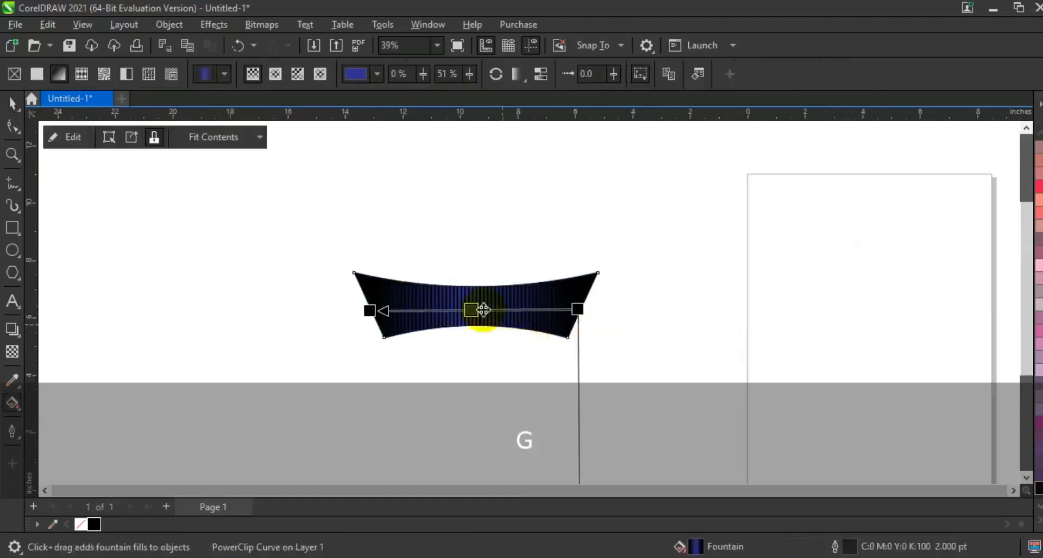
{"action": "left_click_drag", "start_coordinate": [582, 309], "coordinate": [611, 308]}
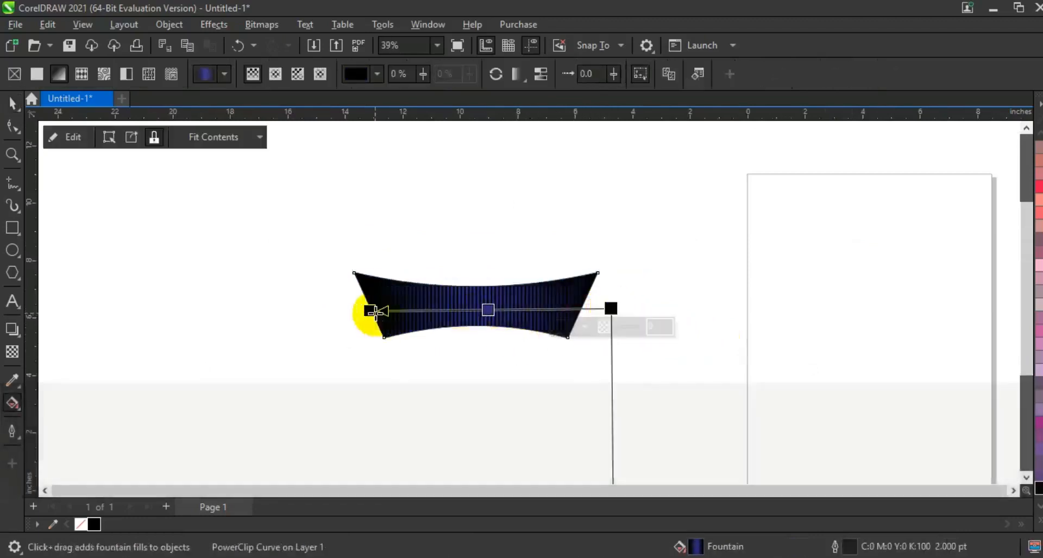
{"action": "left_click_drag", "start_coordinate": [370, 311], "coordinate": [349, 312]}
{"action": "key", "text": "space"}
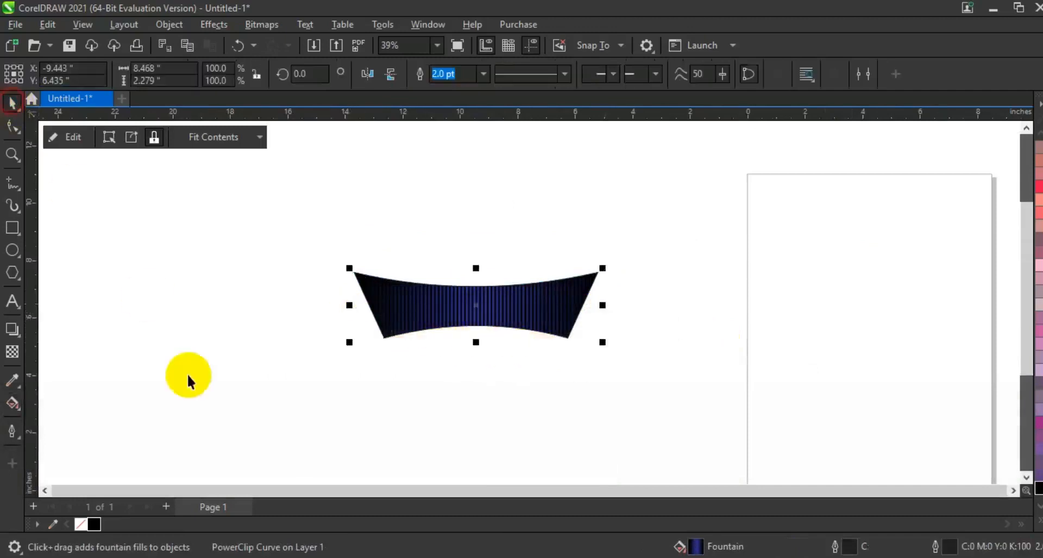
{"action": "left_click", "coordinate": [214, 380]}
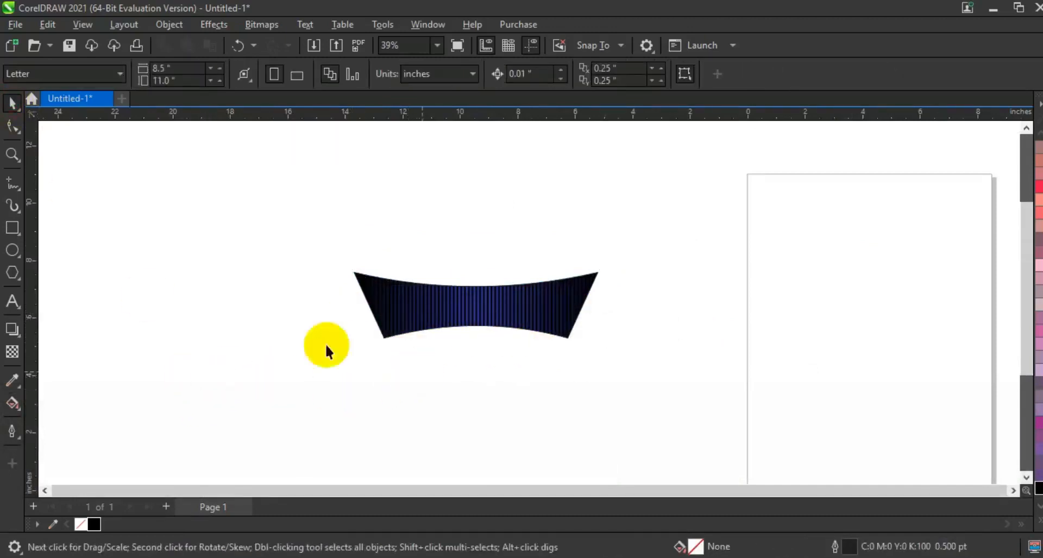
Step: Draw a six-sided polygon about 5.4 in tall beside the band and convert it to curves
{"action": "left_click", "coordinate": [13, 273]}
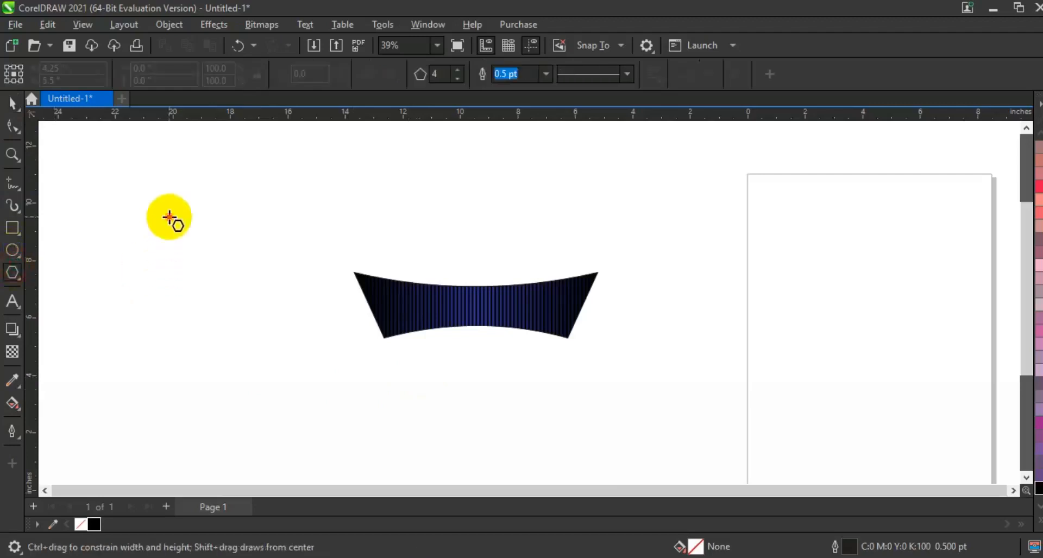
{"action": "left_click_drag", "start_coordinate": [168, 217], "coordinate": [250, 371]}
{"action": "left_click", "coordinate": [14, 103]}
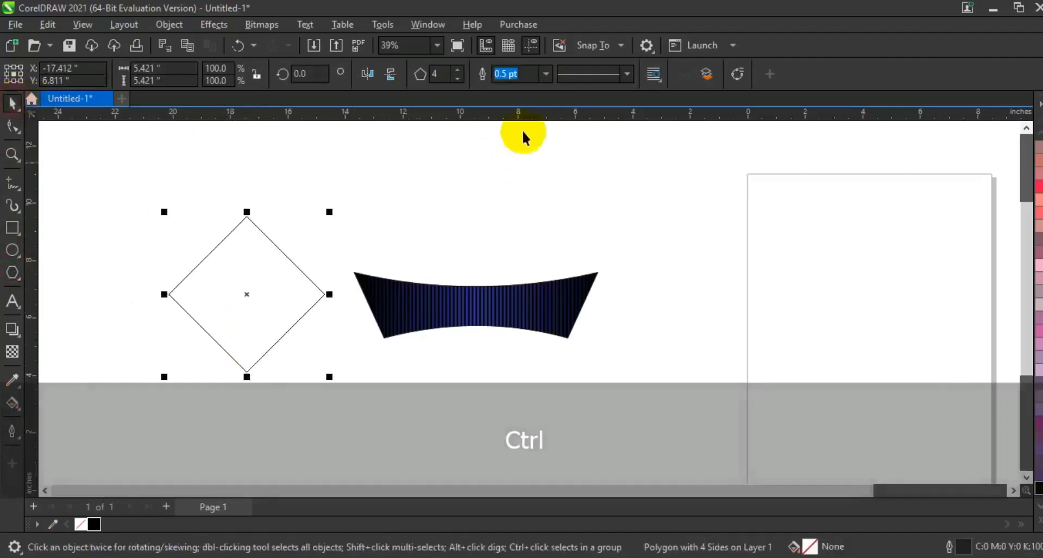
{"action": "left_click", "coordinate": [459, 70]}
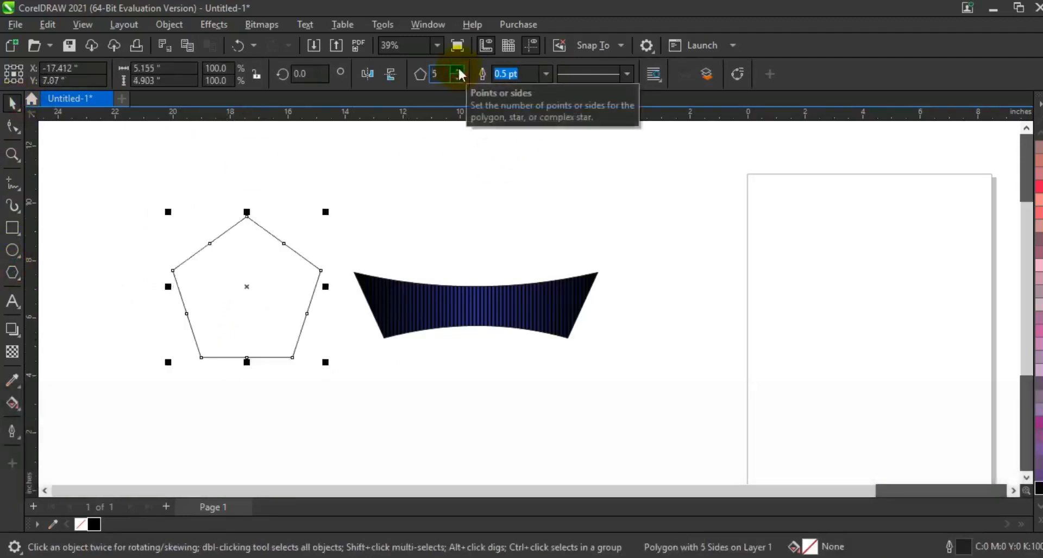
{"action": "left_click", "coordinate": [459, 71]}
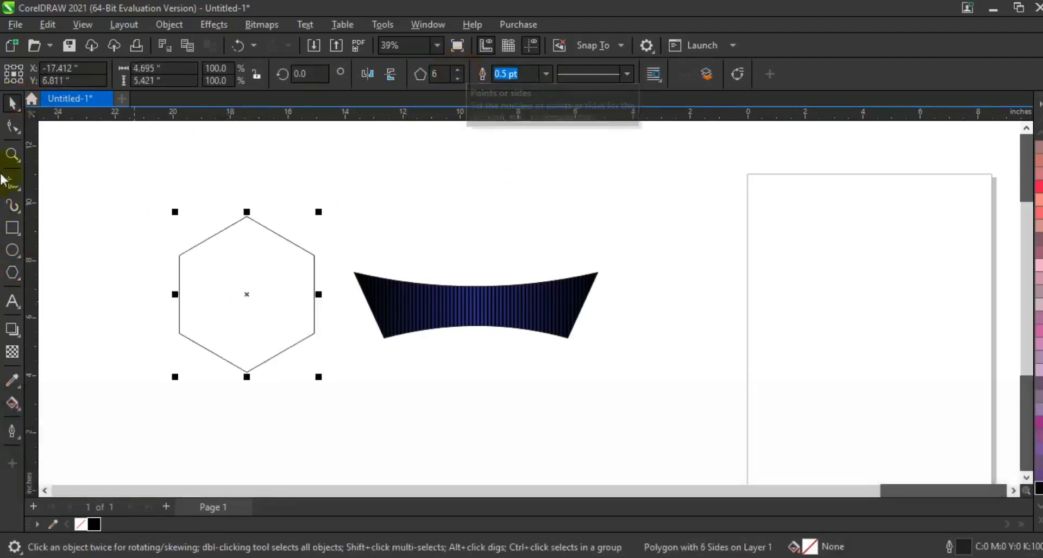
{"action": "key", "text": "ctrl+q"}
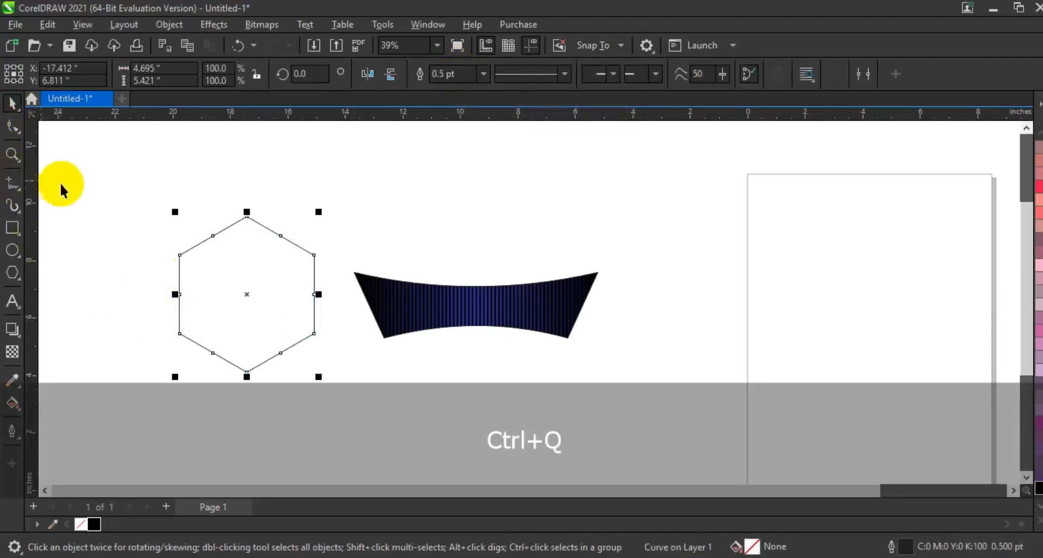
Step: Stretch the hexagon straight downward by its lower nodes until it is about 7.8 in tall
{"action": "left_click", "coordinate": [13, 129]}
{"action": "left_click_drag", "start_coordinate": [134, 283], "coordinate": [366, 427]}
{"action": "left_click_drag", "start_coordinate": [314, 334], "coordinate": [314, 402]}
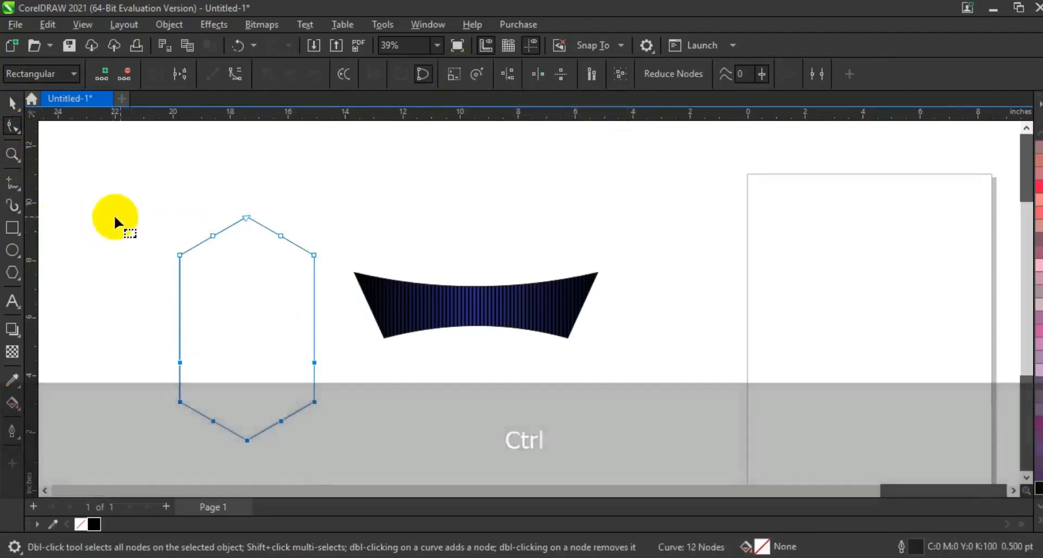
Step: Draw a vertical line about 10.6 in long through the hexagon and centre-align the two objects both horizontally and vertically
{"action": "left_click", "coordinate": [12, 183]}
{"action": "left_click", "coordinate": [246, 165]}
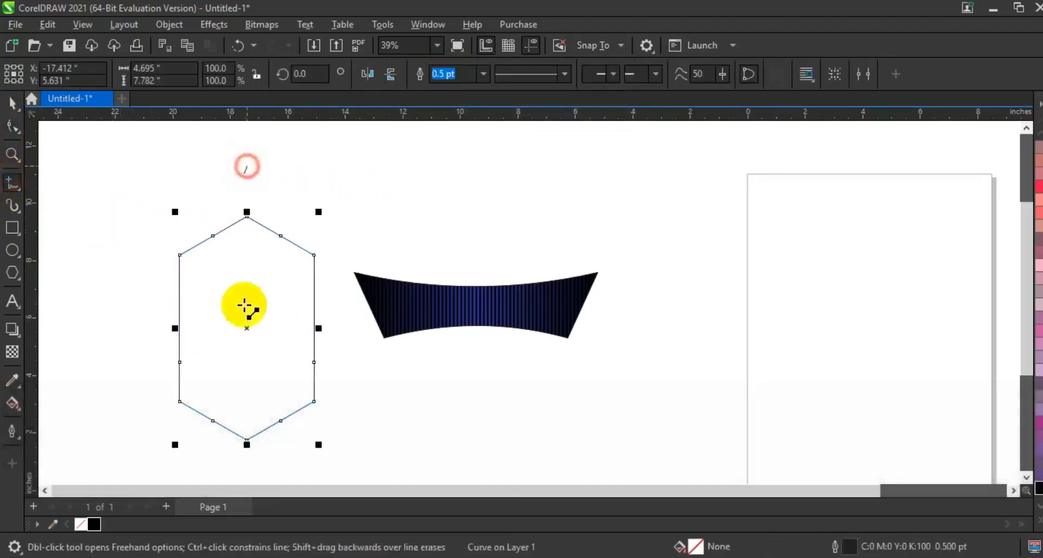
{"action": "left_click", "coordinate": [249, 471], "text": "ctrl"}
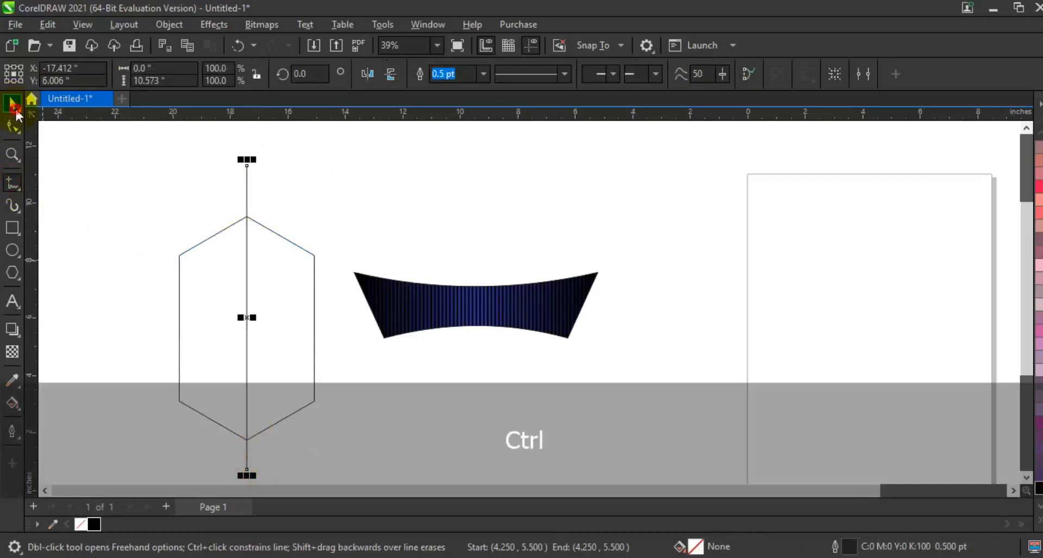
{"action": "left_click", "coordinate": [15, 106]}
{"action": "left_click", "coordinate": [289, 309], "text": "shift"}
{"action": "key", "text": "c"}
{"action": "key", "text": "e"}
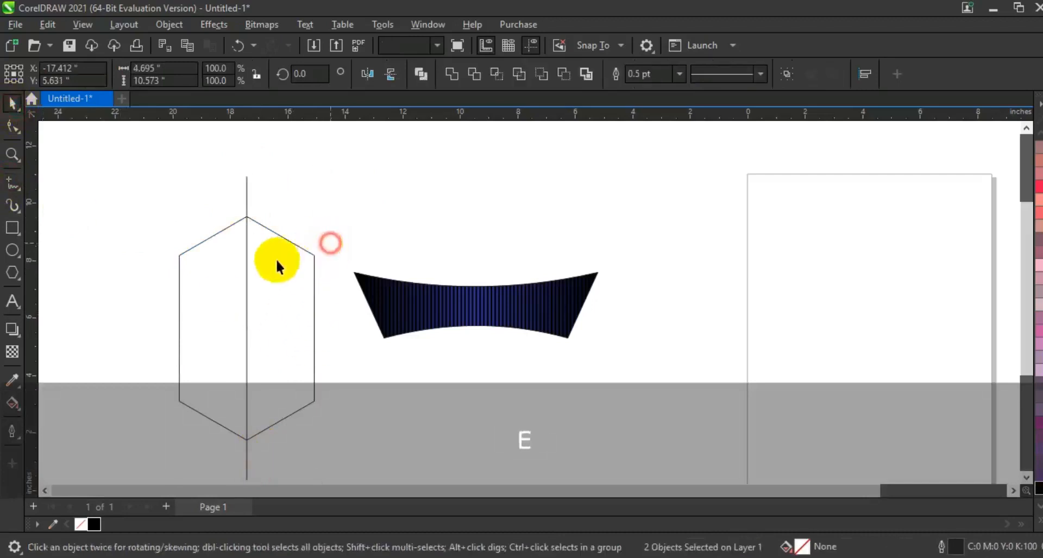
Step: Delete the three midpoint nodes along the left half of the hexagon
{"action": "left_click", "coordinate": [213, 236]}
{"action": "left_click", "coordinate": [12, 127]}
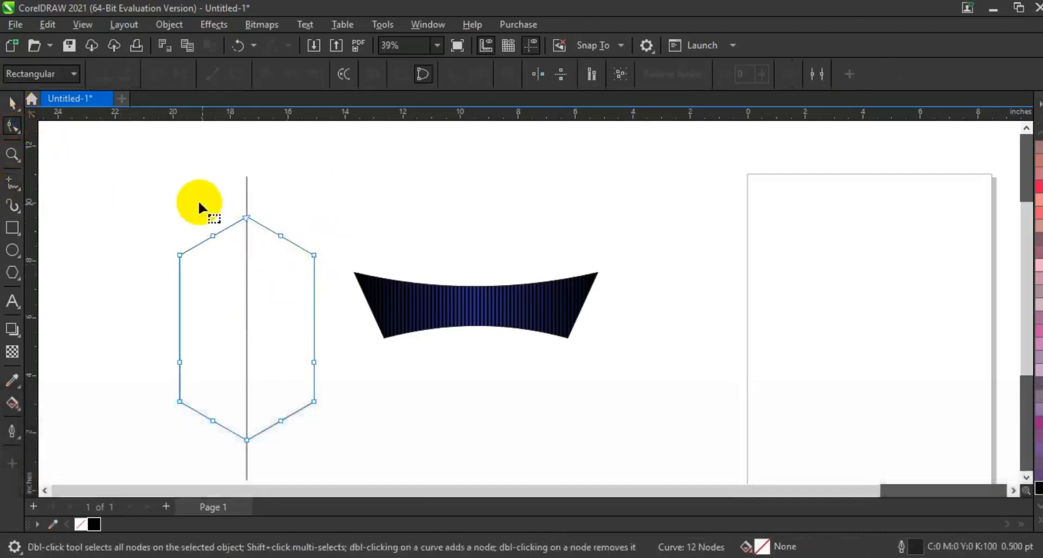
{"action": "left_click_drag", "start_coordinate": [211, 447], "coordinate": [215, 449]}
{"action": "key", "text": "Delete"}
{"action": "left_click_drag", "start_coordinate": [154, 318], "coordinate": [211, 383]}
{"action": "key", "text": "Delete"}
{"action": "left_click_drag", "start_coordinate": [142, 177], "coordinate": [258, 457]}
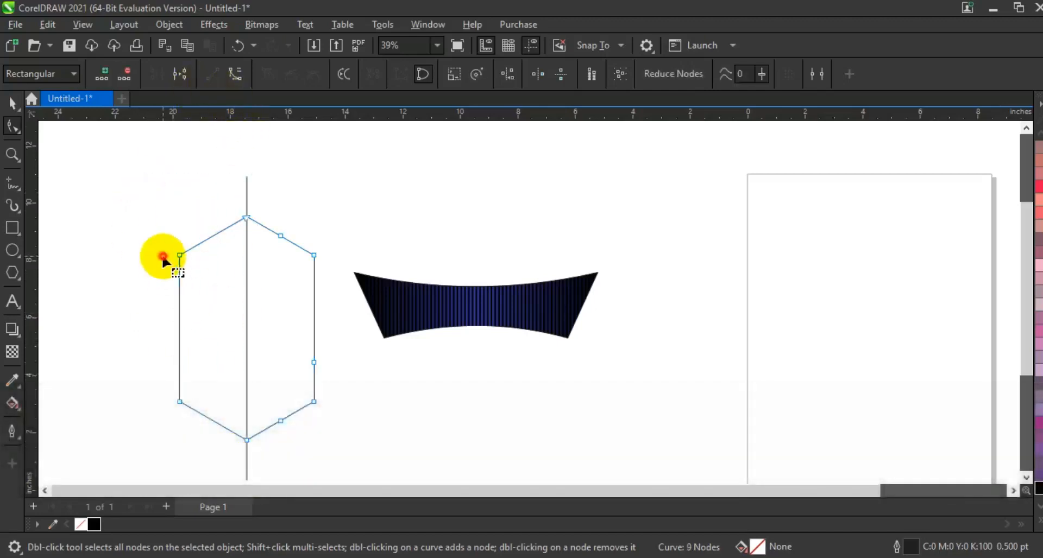
Step: Pull the upper-left node outward along its edge and lower the bottom-left nodes, making the shape about 5.9 by 8.6 in
{"action": "left_click_drag", "start_coordinate": [181, 256], "coordinate": [153, 272]}
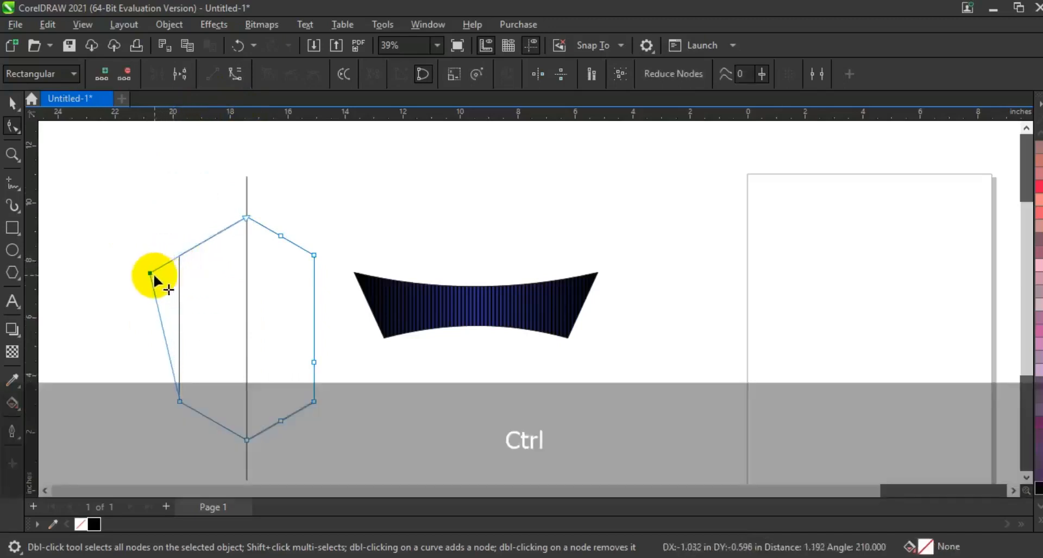
{"action": "left_click_drag", "start_coordinate": [154, 273], "coordinate": [148, 275]}
{"action": "left_click_drag", "start_coordinate": [125, 379], "coordinate": [246, 464]}
{"action": "left_click", "coordinate": [12, 104]}
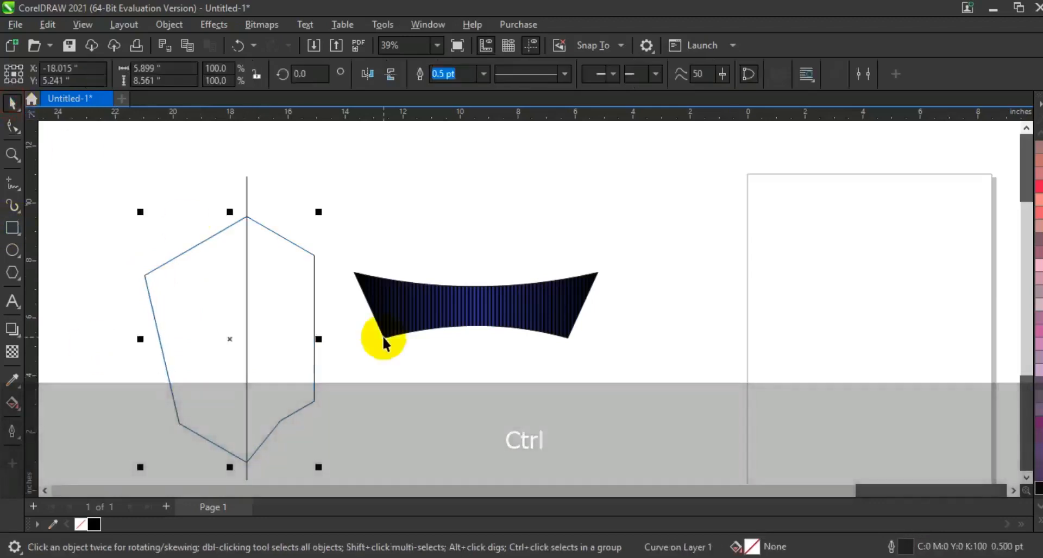
Step: Duplicate the reshaped hexagon, mirror the copy horizontally, align it at the centre line, and weld both halves into one shape
{"action": "key", "text": "KP_Add"}
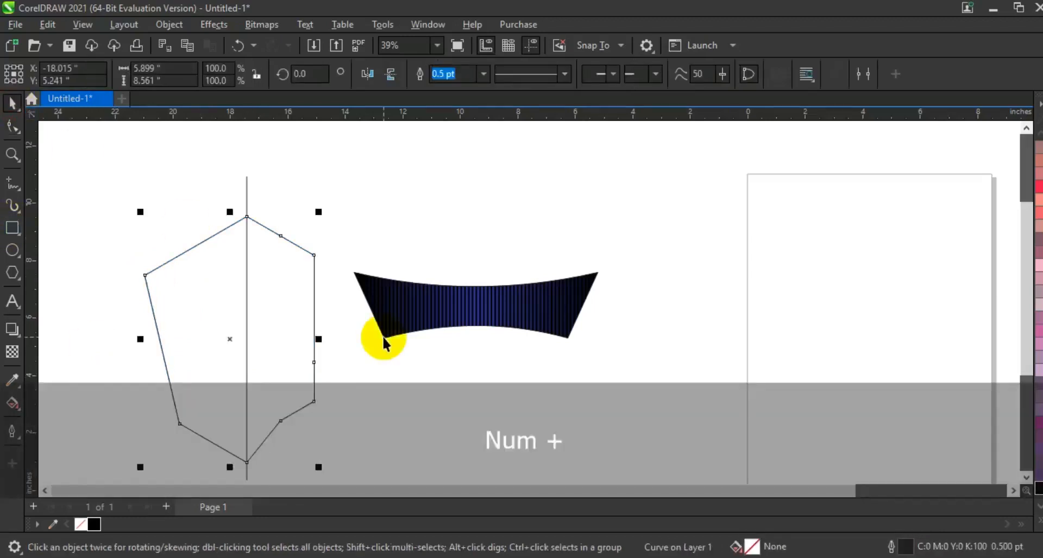
{"action": "left_click", "coordinate": [367, 74]}
{"action": "left_click_drag", "start_coordinate": [176, 308], "coordinate": [214, 309]}
{"action": "left_click", "coordinate": [163, 289], "text": "shift"}
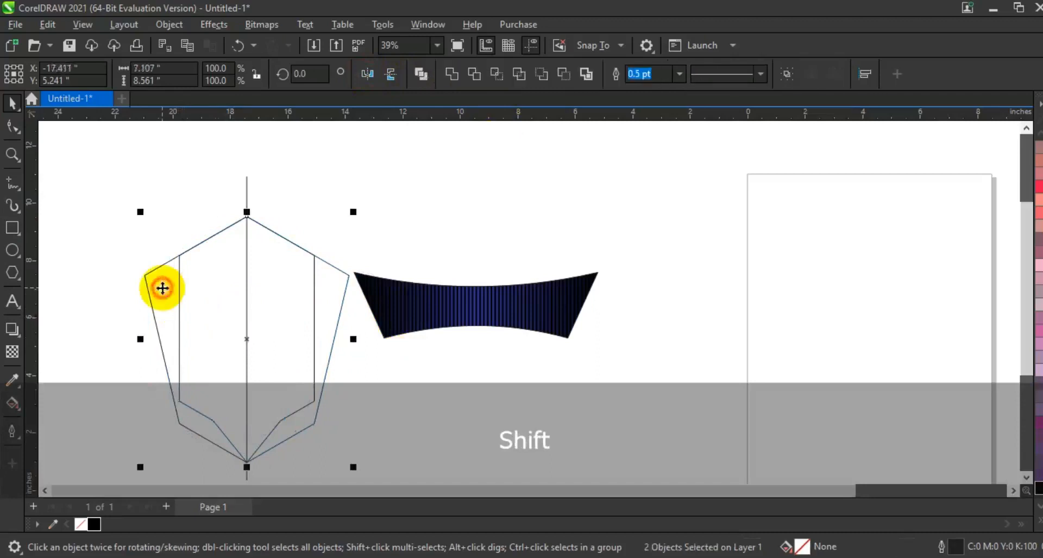
{"action": "left_click", "coordinate": [451, 79]}
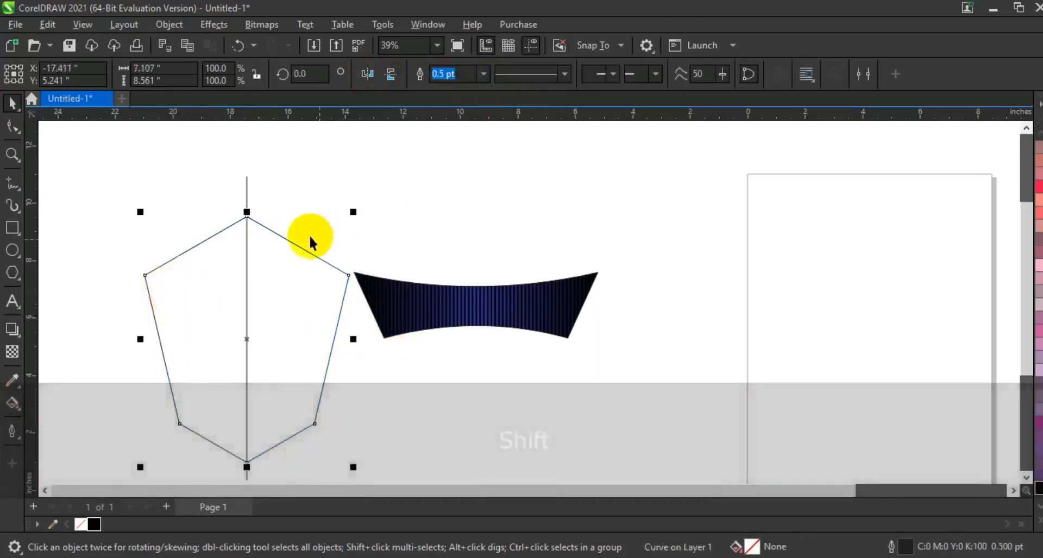
Step: Delete the vertical centre line and move the welded shield shape onto the striped band, centred on it
{"action": "left_click", "coordinate": [246, 192]}
{"action": "key", "text": "Delete"}
{"action": "left_click_drag", "start_coordinate": [263, 311], "coordinate": [490, 276]}
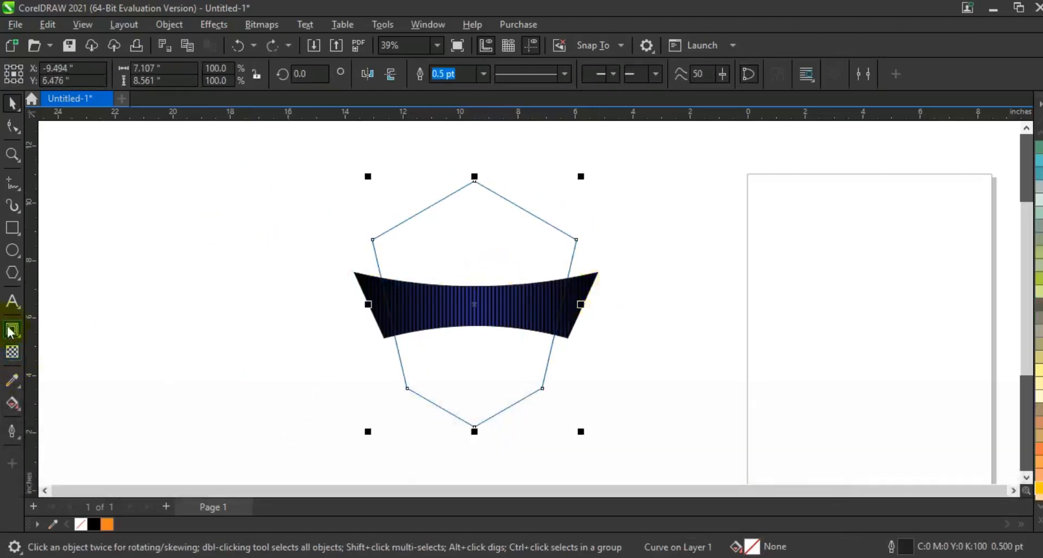
Step: Apply an inward contour to the shield with 2 steps and an offset of 0.242 in
{"action": "left_click", "coordinate": [12, 331]}
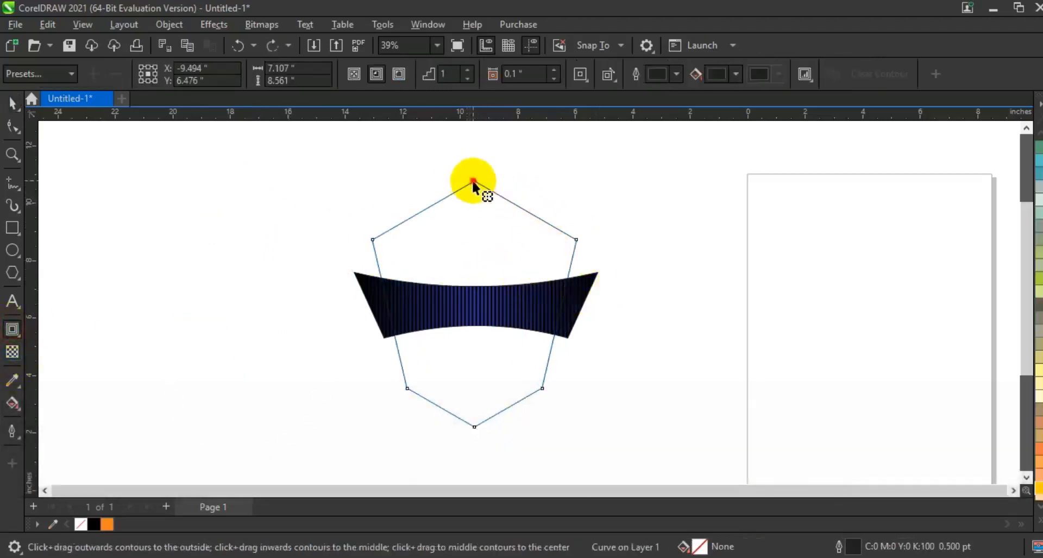
{"action": "mouse_move", "coordinate": [472, 182]}
{"action": "left_mouse_down"}
{"action": "mouse_move", "coordinate": [474, 210]}
{"action": "mouse_move", "coordinate": [473, 200]}
{"action": "left_mouse_up"}
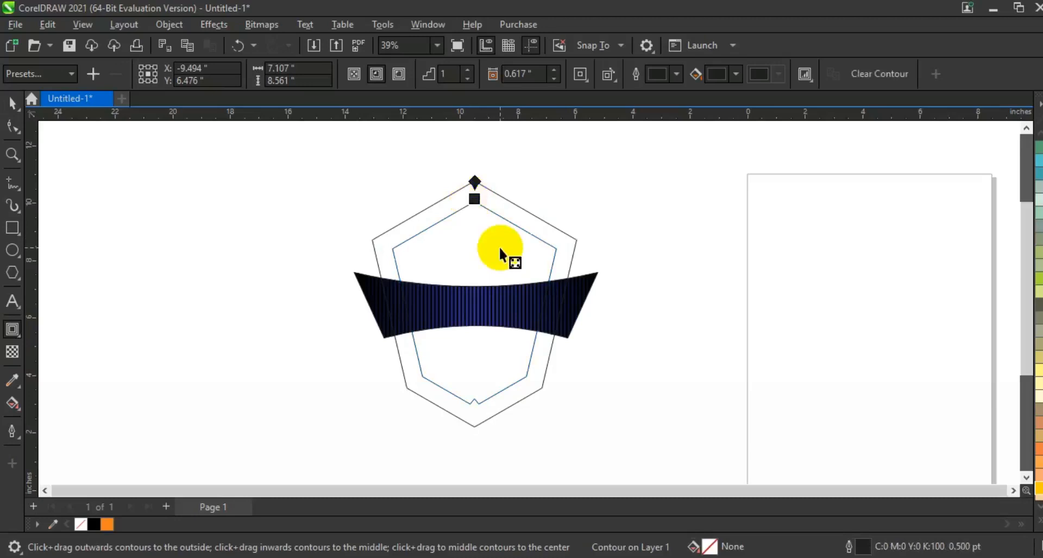
{"action": "left_click", "coordinate": [468, 69]}
{"action": "left_click_drag", "start_coordinate": [474, 216], "coordinate": [474, 195]}
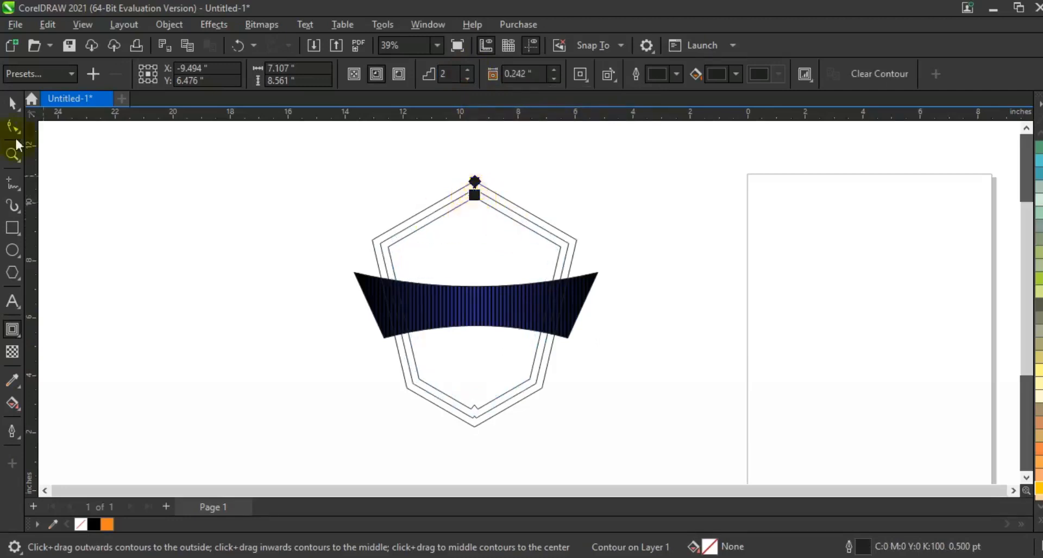
{"action": "left_click", "coordinate": [13, 103]}
{"action": "left_click", "coordinate": [161, 293]}
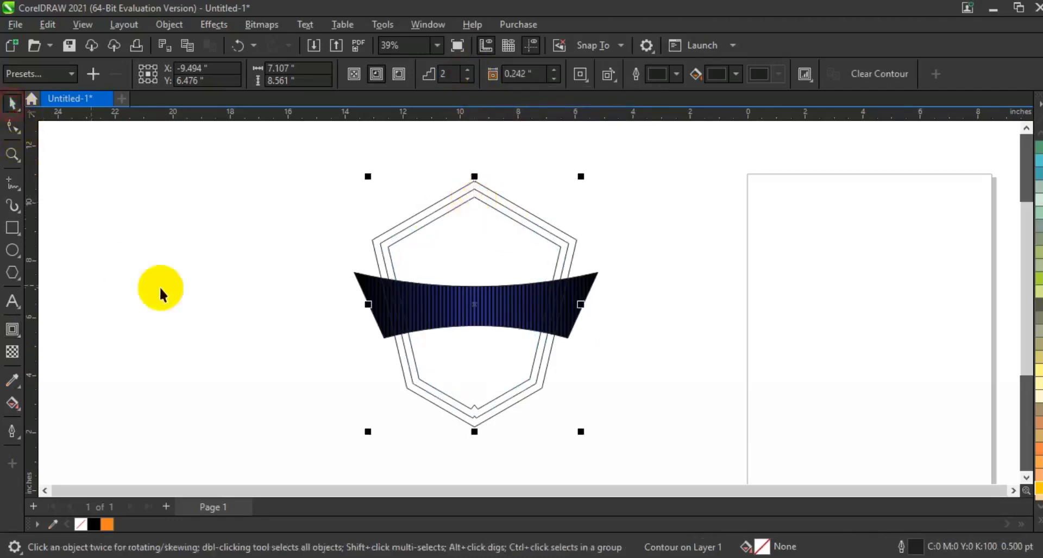
Step: Break the shield's contour apart and ungroup the resulting inner outlines
{"action": "left_click", "coordinate": [169, 25]}
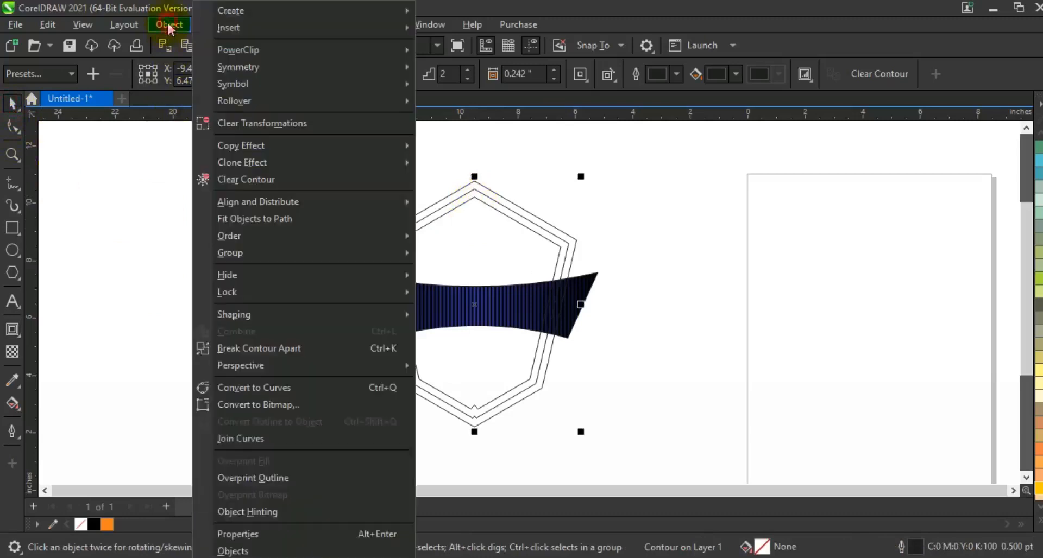
{"action": "left_click", "coordinate": [230, 350]}
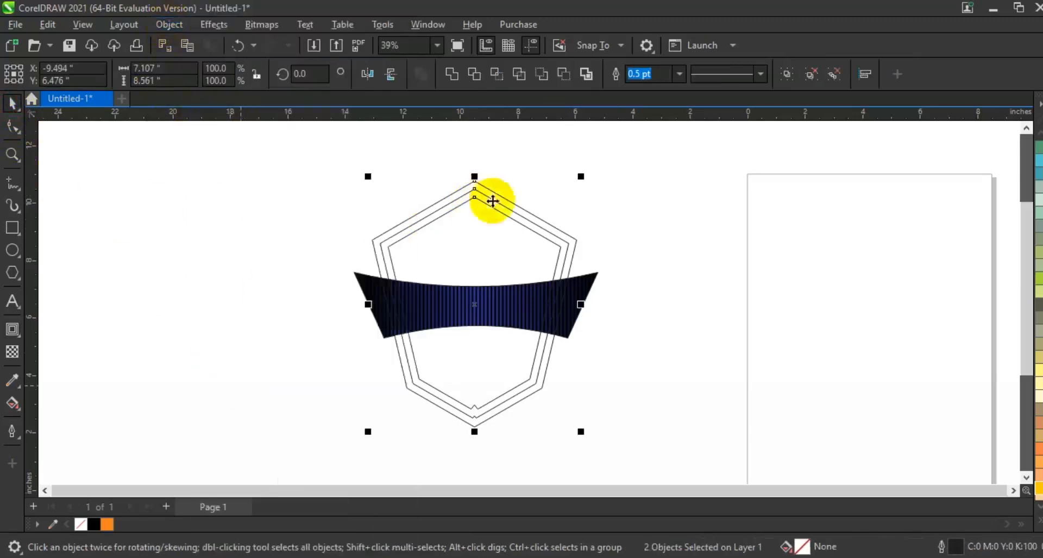
{"action": "left_click", "coordinate": [809, 74]}
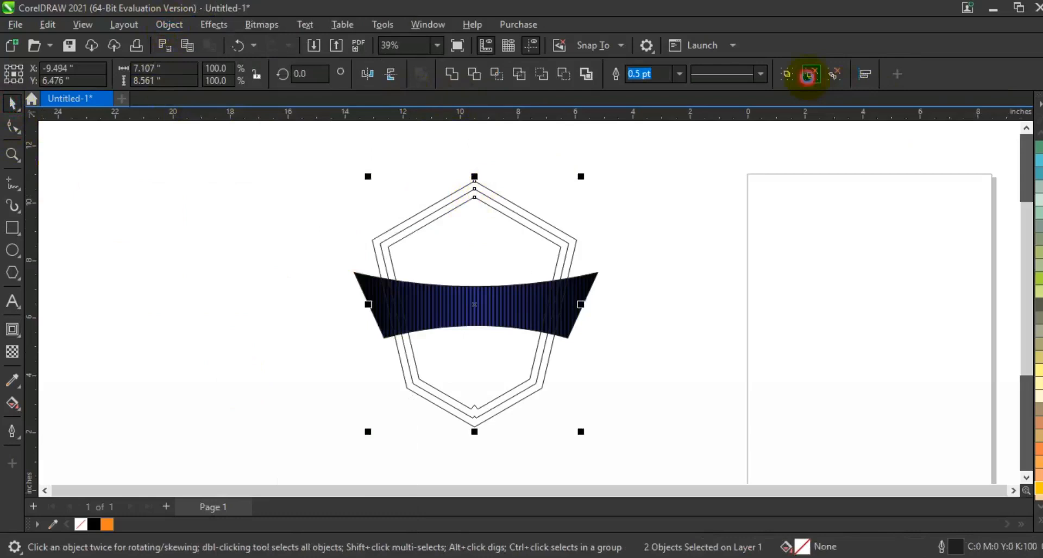
{"action": "left_click", "coordinate": [710, 241]}
{"action": "left_click_drag", "start_coordinate": [644, 148], "coordinate": [247, 442]}
{"action": "key", "text": "shift+F2"}
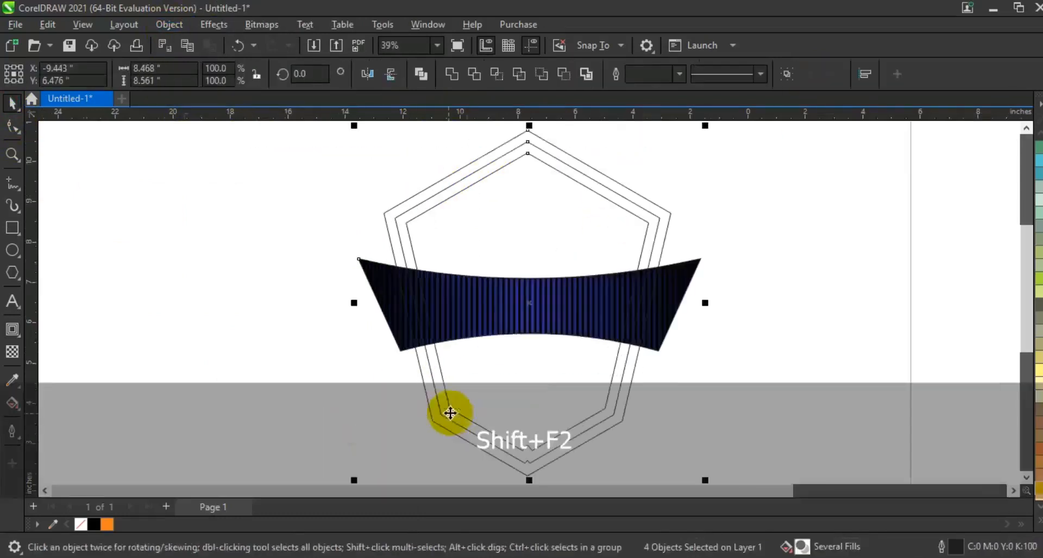
{"action": "key", "text": "Escape"}
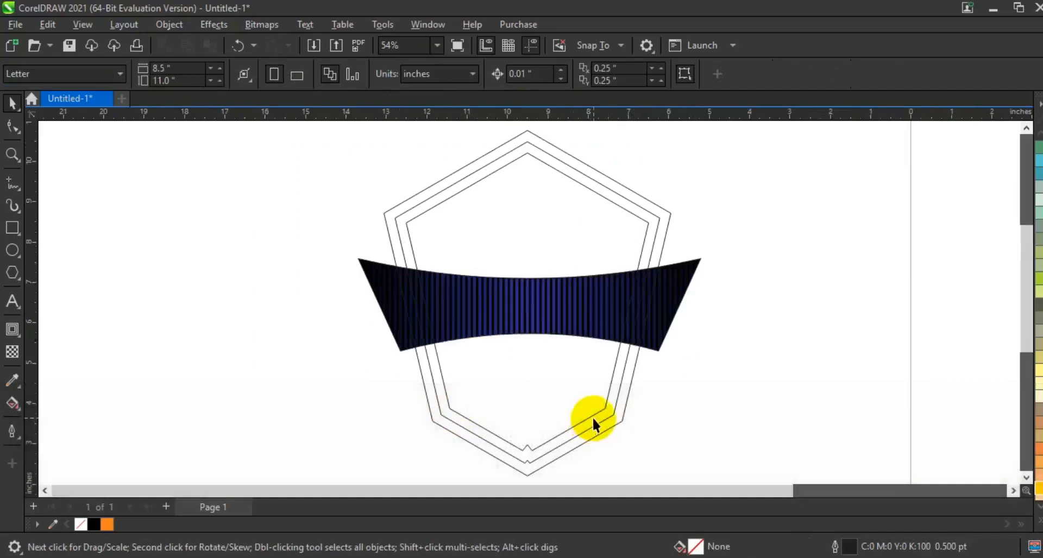
Step: Apply a vertical linear fountain fill to the innermost shield outline, starting in black at the lower tip and running upward
{"action": "left_click", "coordinate": [592, 413]}
{"action": "left_click", "coordinate": [221, 332]}
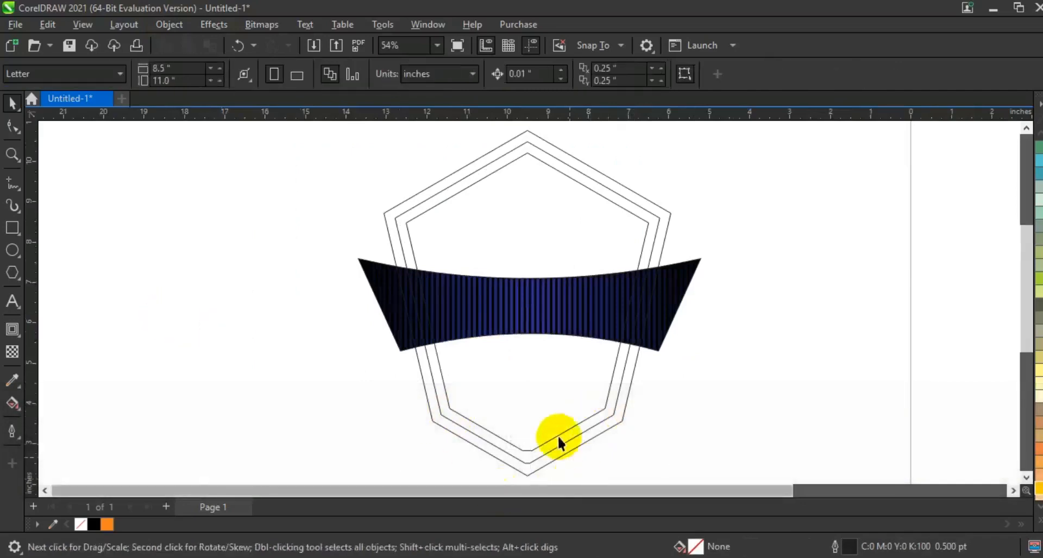
{"action": "left_click", "coordinate": [539, 411]}
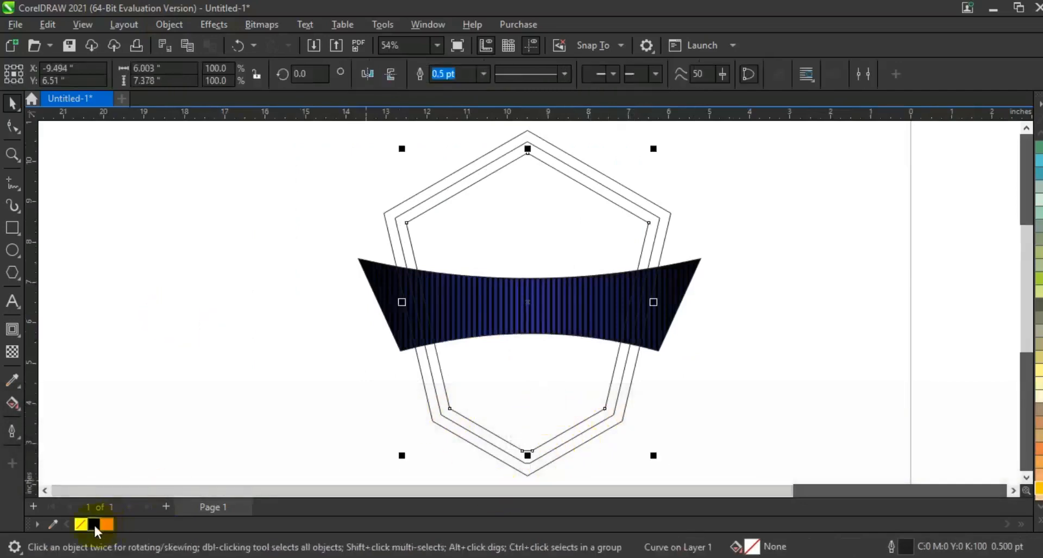
{"action": "left_click", "coordinate": [94, 524]}
{"action": "key", "text": "g"}
{"action": "left_click_drag", "start_coordinate": [522, 408], "coordinate": [530, 210]}
{"action": "left_click_drag", "start_coordinate": [522, 410], "coordinate": [525, 451]}
Step: Set the upper colour of the inner shield's fountain fill to red, shift its midpoint upward, and move the shield behind the striped band
{"action": "left_click", "coordinate": [1031, 525]}
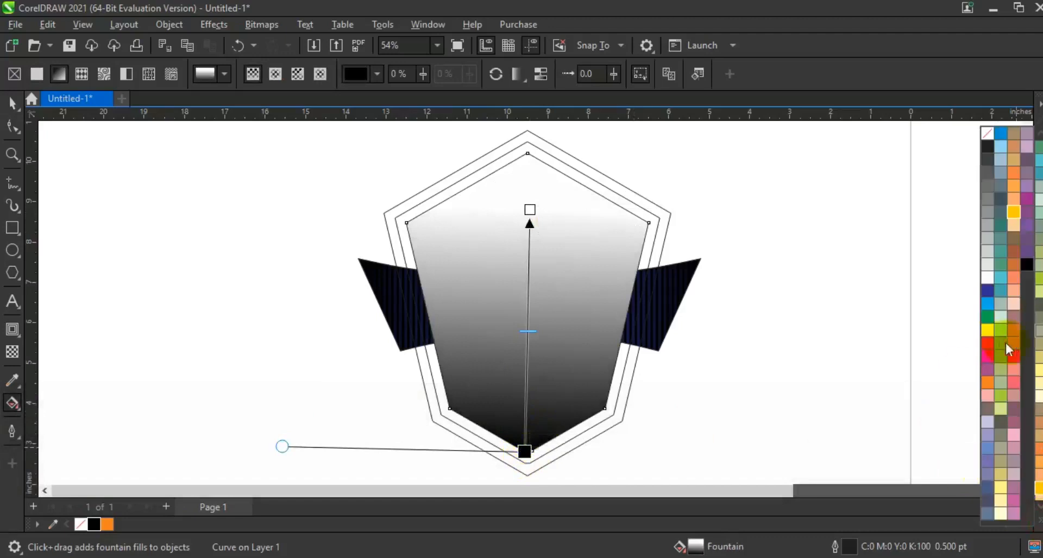
{"action": "left_click_drag", "start_coordinate": [991, 348], "coordinate": [531, 214]}
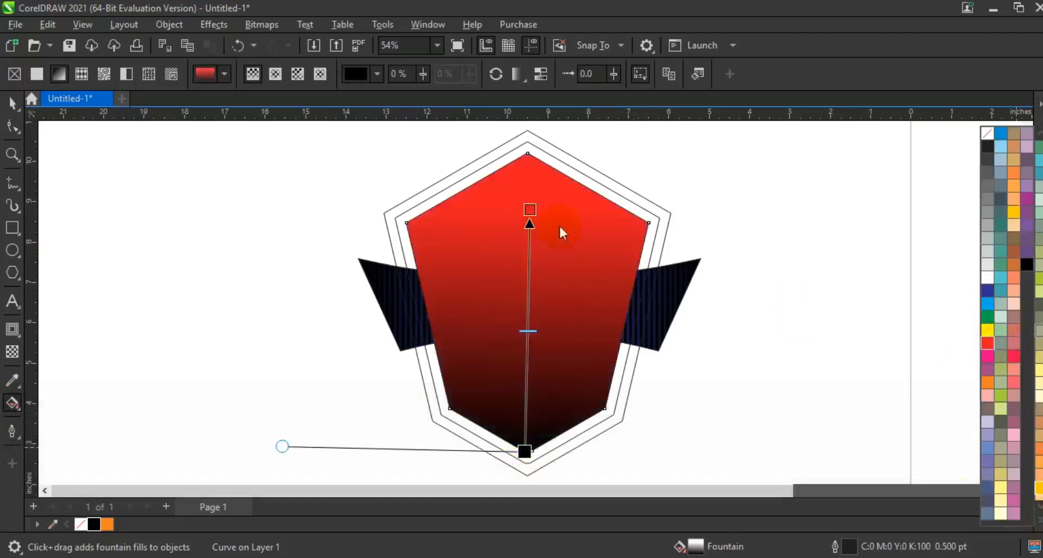
{"action": "left_click_drag", "start_coordinate": [530, 330], "coordinate": [530, 316]}
{"action": "left_click", "coordinate": [14, 112]}
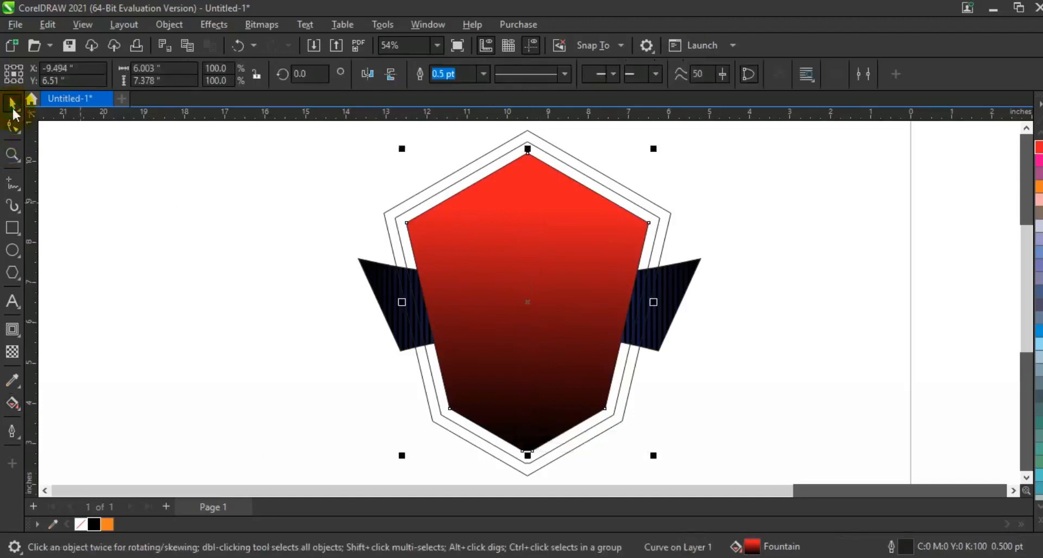
{"action": "key", "text": "ctrl+Page_Down"}
{"action": "key", "text": "ctrl+Page_Down"}
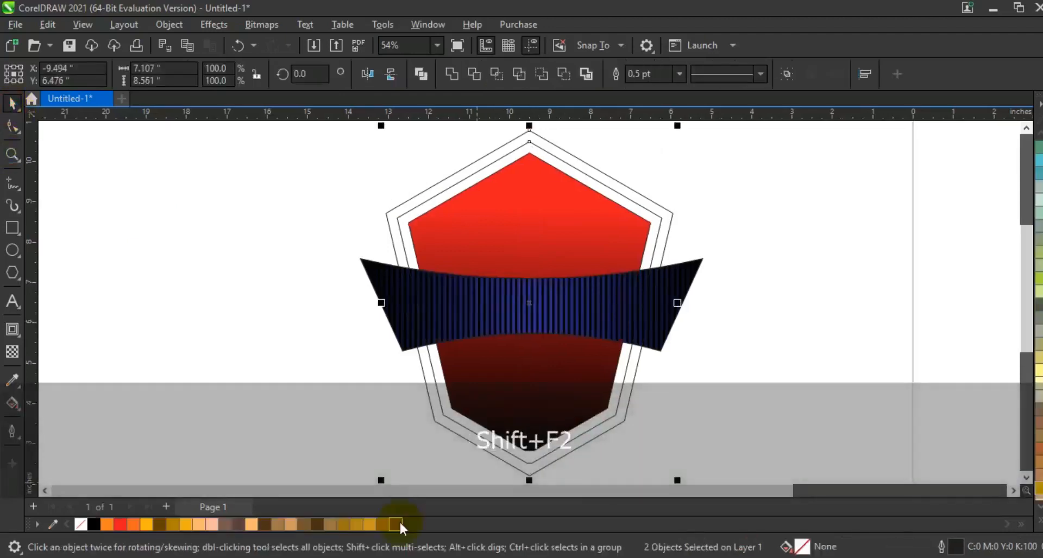
Step: Apply a dark brown to gold linear fountain fill to the two outer shield shapes, running diagonally from the band's lower corner to the shield's peak
{"action": "left_click", "coordinate": [398, 523]}
{"action": "key", "text": "g"}
{"action": "left_click_drag", "start_coordinate": [485, 440], "coordinate": [483, 206]}
{"action": "left_click", "coordinate": [369, 524]}
{"action": "left_click_drag", "start_coordinate": [370, 525], "coordinate": [481, 208]}
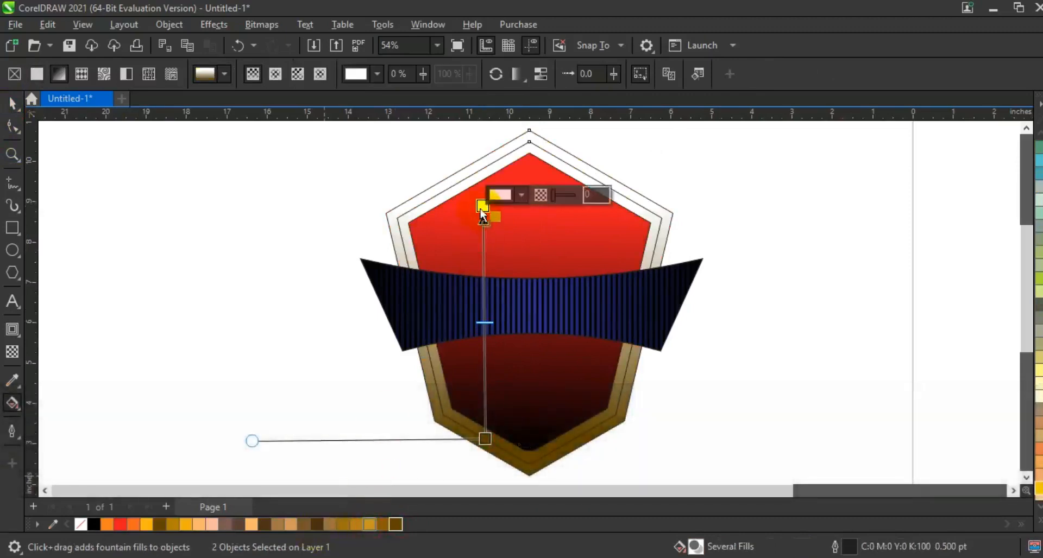
{"action": "left_click_drag", "start_coordinate": [489, 445], "coordinate": [400, 344]}
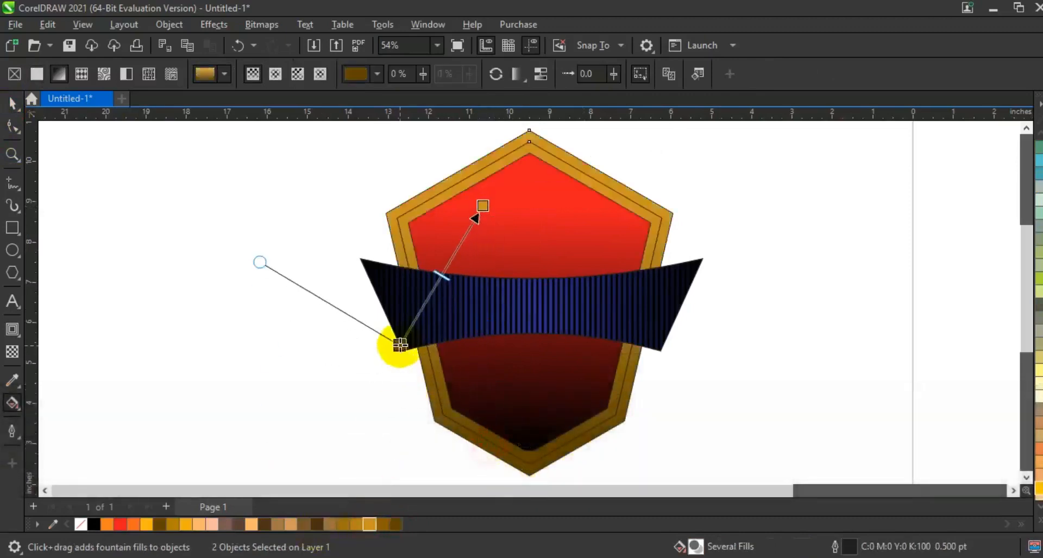
{"action": "left_click_drag", "start_coordinate": [493, 201], "coordinate": [551, 156]}
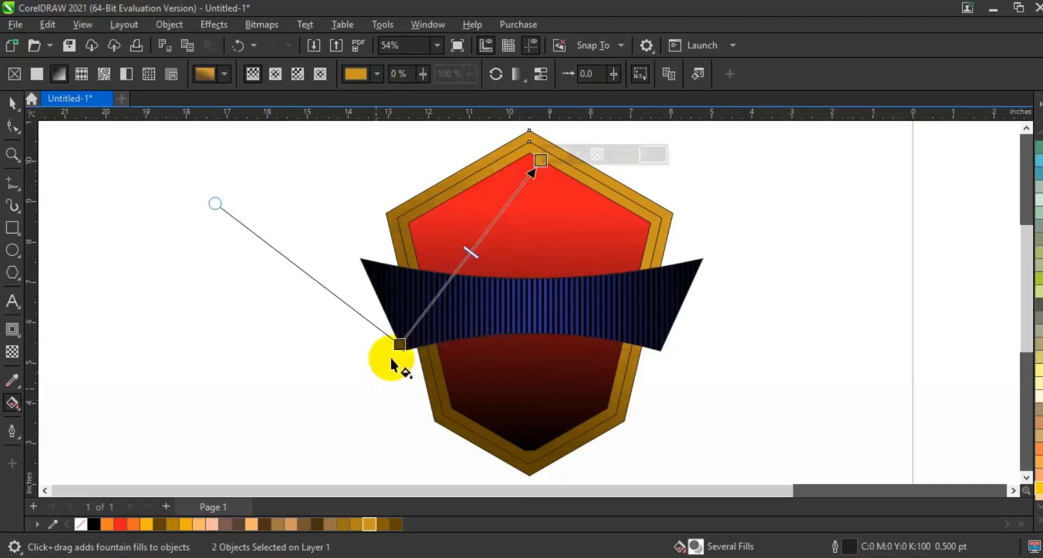
{"action": "left_click_drag", "start_coordinate": [400, 346], "coordinate": [394, 356]}
Step: Redirect the middle shield frame's gradient from dark brown beyond its upper right corner to gold beyond its lower left side
{"action": "key", "text": "g"}
{"action": "left_click", "coordinate": [385, 330]}
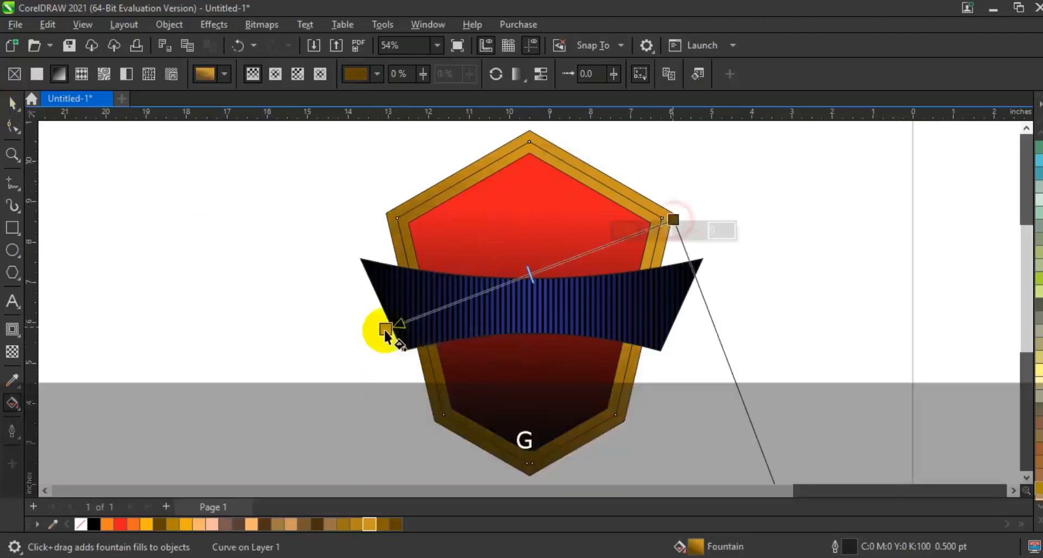
{"action": "left_click", "coordinate": [385, 330]}
{"action": "left_click_drag", "start_coordinate": [384, 330], "coordinate": [309, 361]}
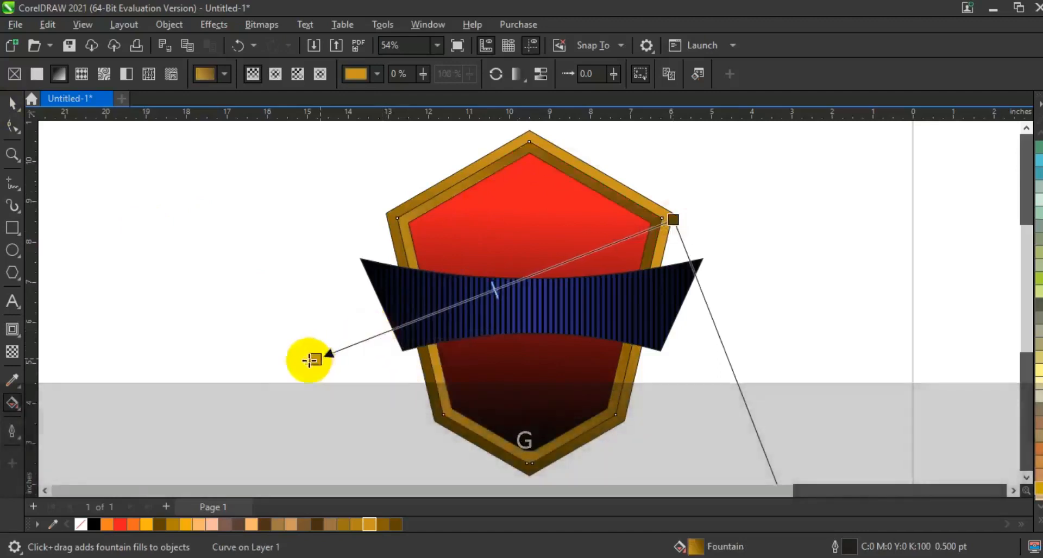
{"action": "left_click_drag", "start_coordinate": [685, 208], "coordinate": [746, 170]}
{"action": "left_click", "coordinate": [12, 103]}
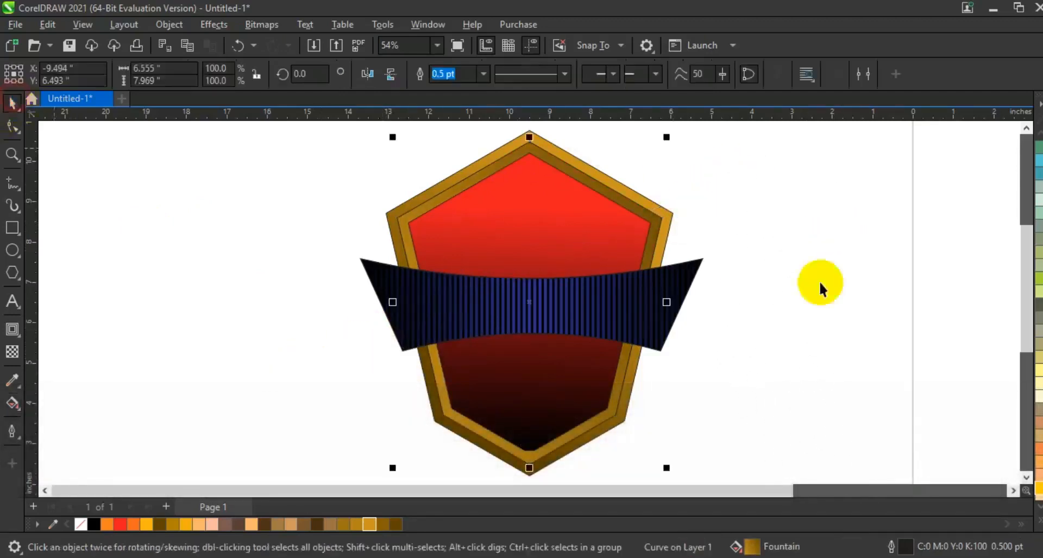
Step: Remove the outlines from all parts of the badge
{"action": "left_click", "coordinate": [1013, 338]}
{"action": "key", "text": "F3"}
{"action": "key", "text": "Escape"}
{"action": "left_click_drag", "start_coordinate": [344, 149], "coordinate": [680, 450]}
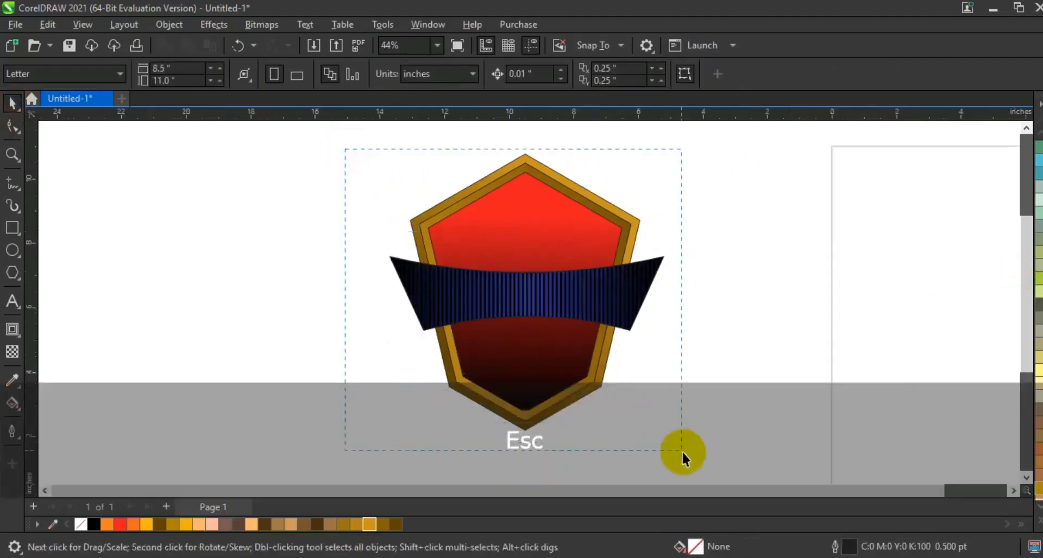
{"action": "left_click", "coordinate": [350, 221]}
Step: Extend the red inner shield's gradient downward so its black end lies below the shield's lower tip
{"action": "left_click", "coordinate": [533, 352]}
{"action": "key", "text": "g"}
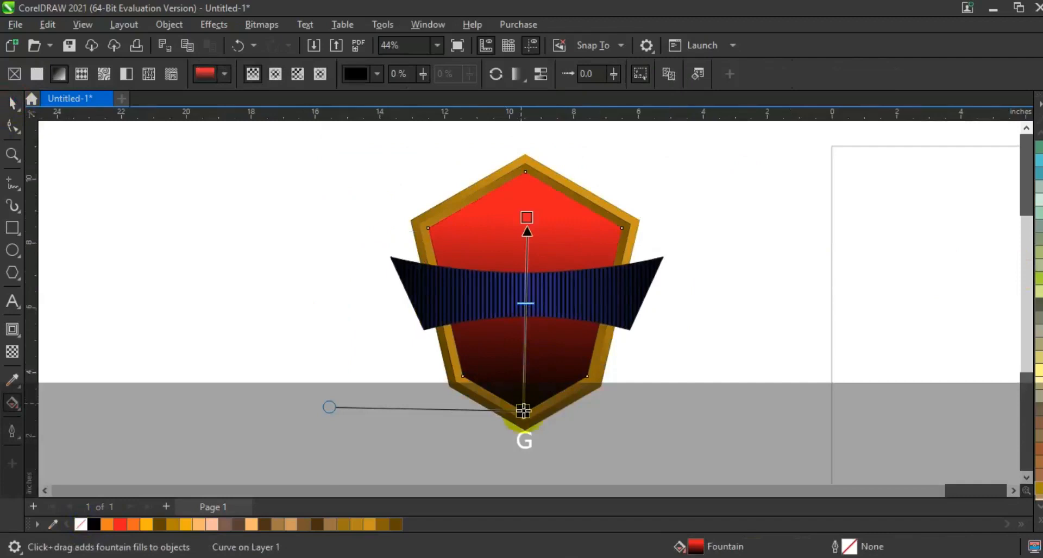
{"action": "left_click_drag", "start_coordinate": [523, 411], "coordinate": [523, 461]}
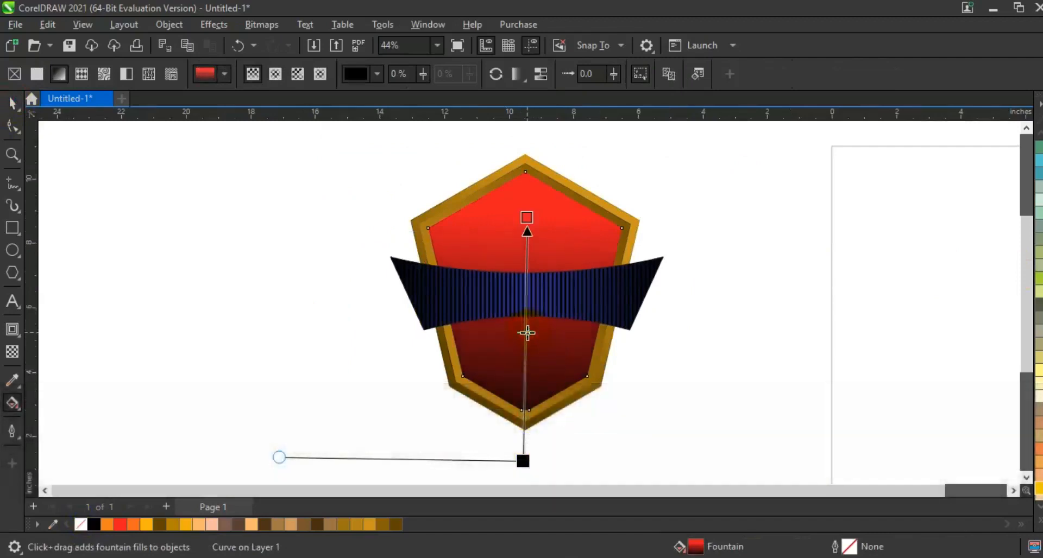
{"action": "left_click", "coordinate": [13, 109]}
{"action": "left_click", "coordinate": [172, 220]}
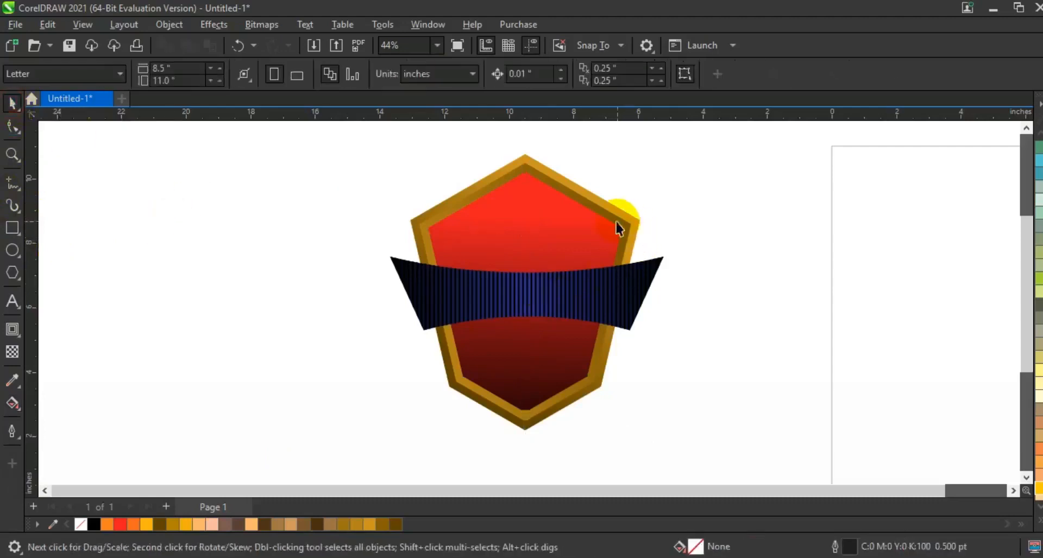
Step: Draw an ellipse about 8.71 by 2.37 in across the shield above the band and set its outline width to 3 pt
{"action": "left_click_drag", "start_coordinate": [695, 173], "coordinate": [312, 470]}
{"action": "key", "text": "shift+F2"}
{"action": "key", "text": "Escape"}
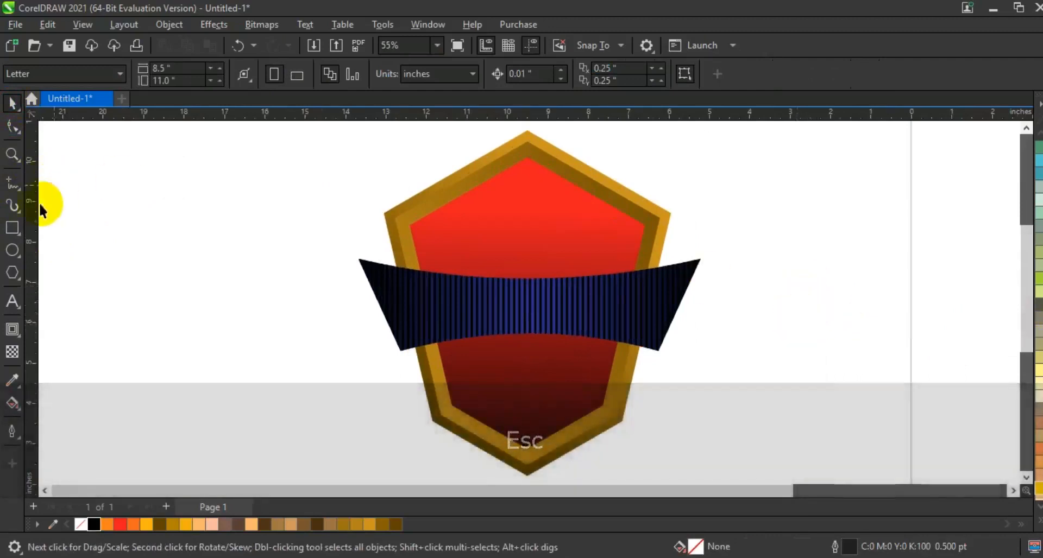
{"action": "left_click", "coordinate": [12, 250]}
{"action": "left_click_drag", "start_coordinate": [354, 186], "coordinate": [707, 282]}
{"action": "left_click", "coordinate": [13, 104]}
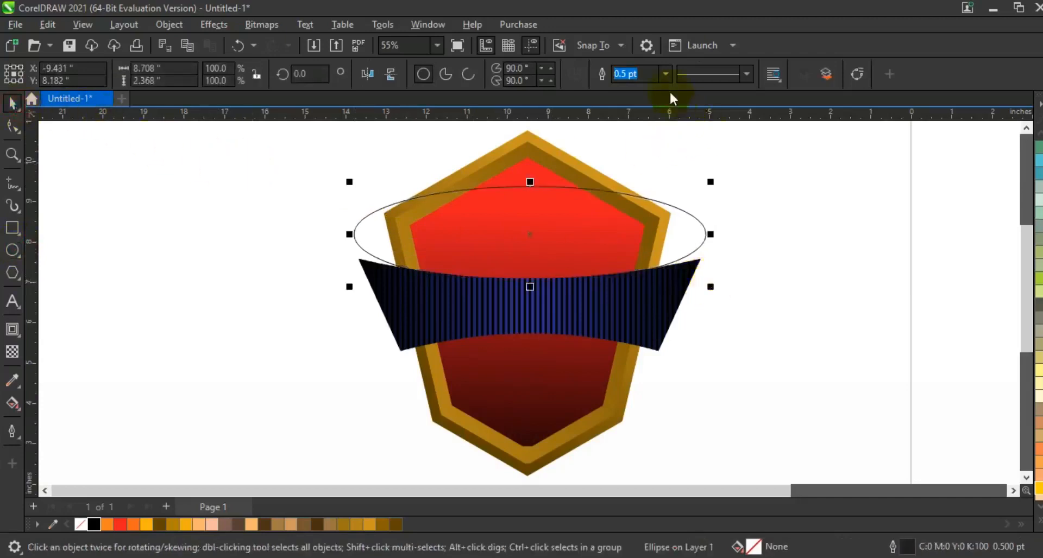
{"action": "left_click", "coordinate": [666, 74]}
{"action": "left_click", "coordinate": [625, 170]}
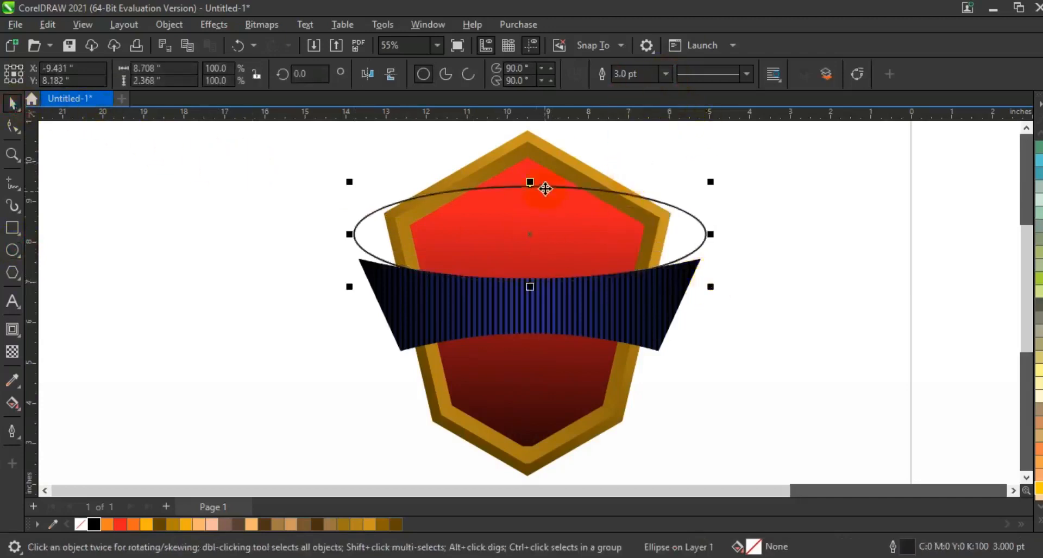
Step: Flatten the ellipse to about 1.31 in high along the band's upper edge and add a taller copy around it
{"action": "left_click_drag", "start_coordinate": [533, 186], "coordinate": [533, 218]}
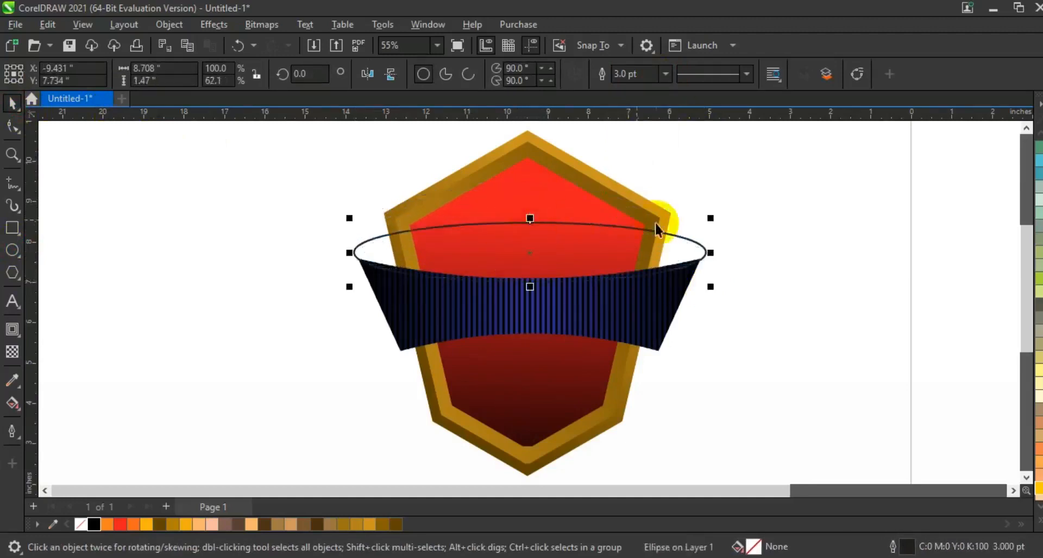
{"action": "scroll", "coordinate": [533, 218], "scroll_direction": "up", "scroll_amount": 3}
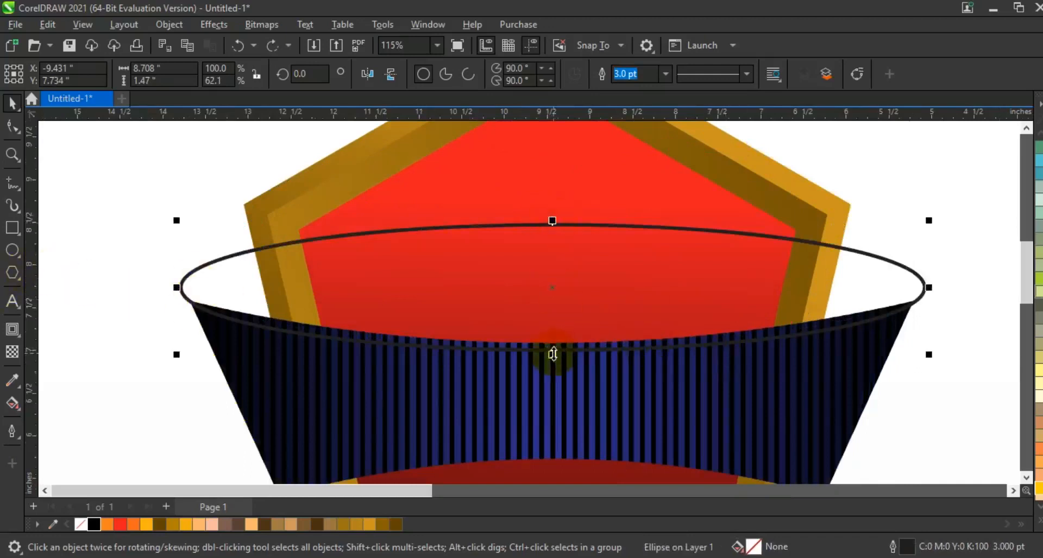
{"action": "left_click_drag", "start_coordinate": [554, 353], "coordinate": [548, 371]}
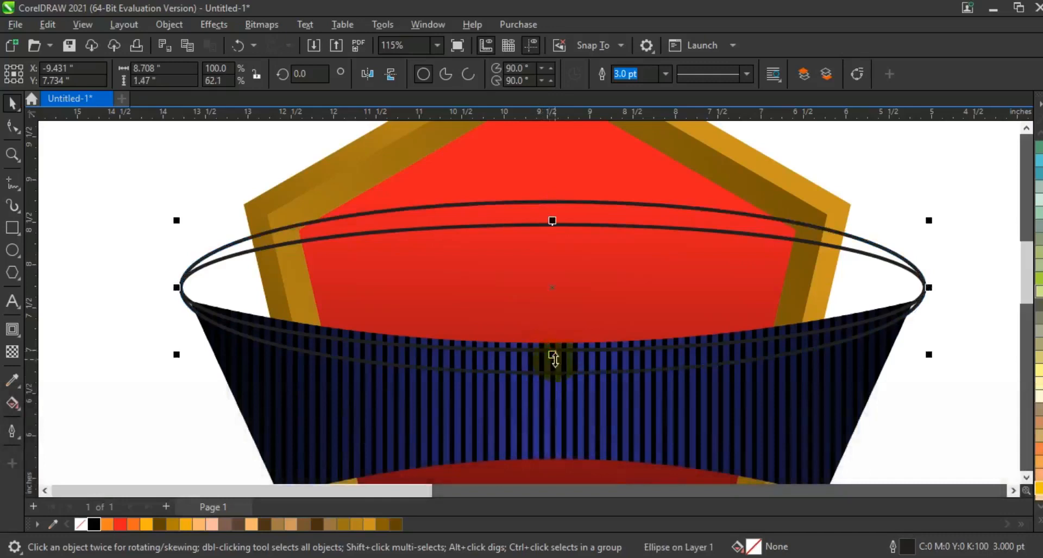
{"action": "left_click_drag", "start_coordinate": [553, 359], "coordinate": [554, 345]}
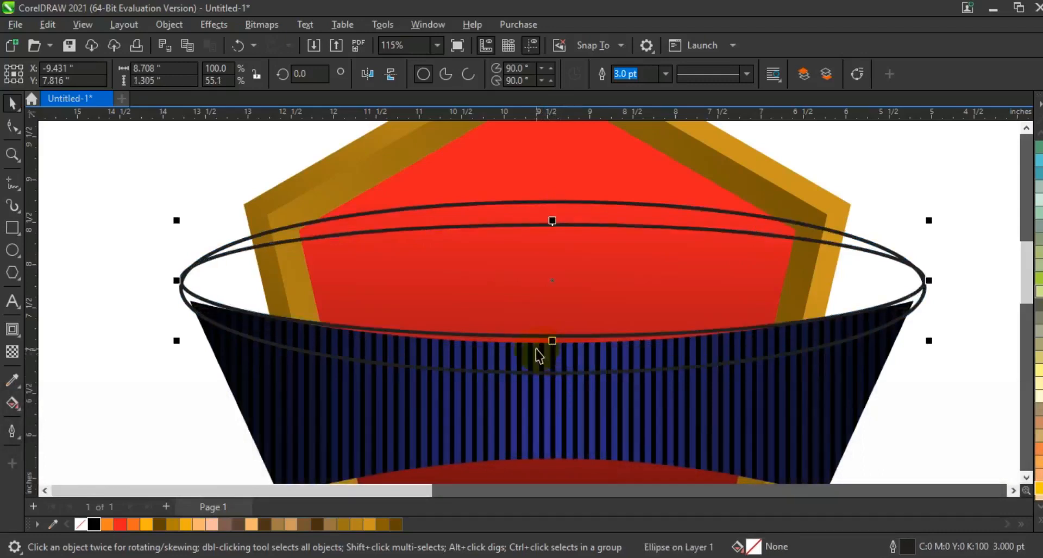
Step: Smart-fill the crescent between the ellipses over the band, its two end pieces, and the areas beside the shield inside the ellipse
{"action": "left_click", "coordinate": [20, 412]}
{"action": "left_click", "coordinate": [58, 424]}
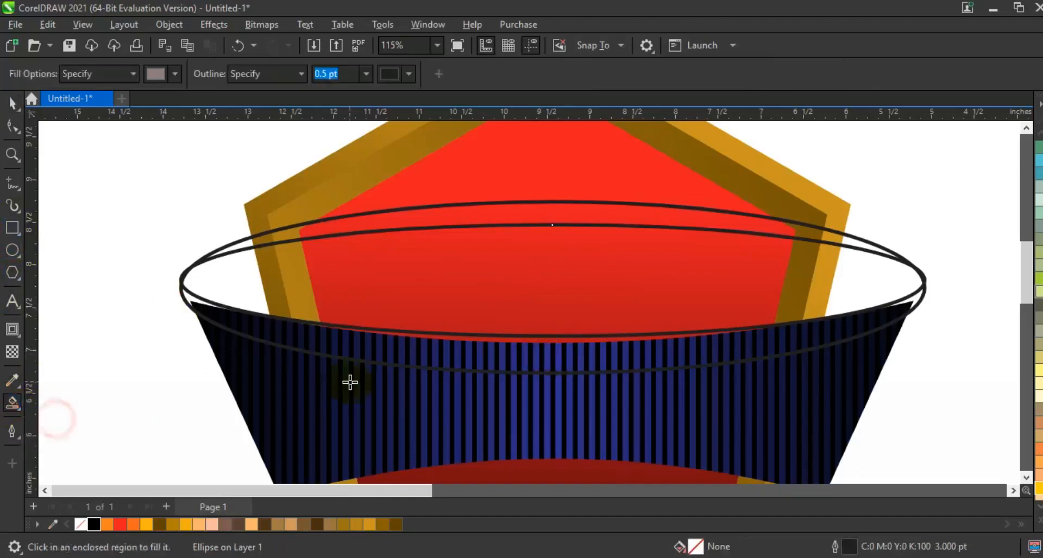
{"action": "left_click", "coordinate": [356, 345]}
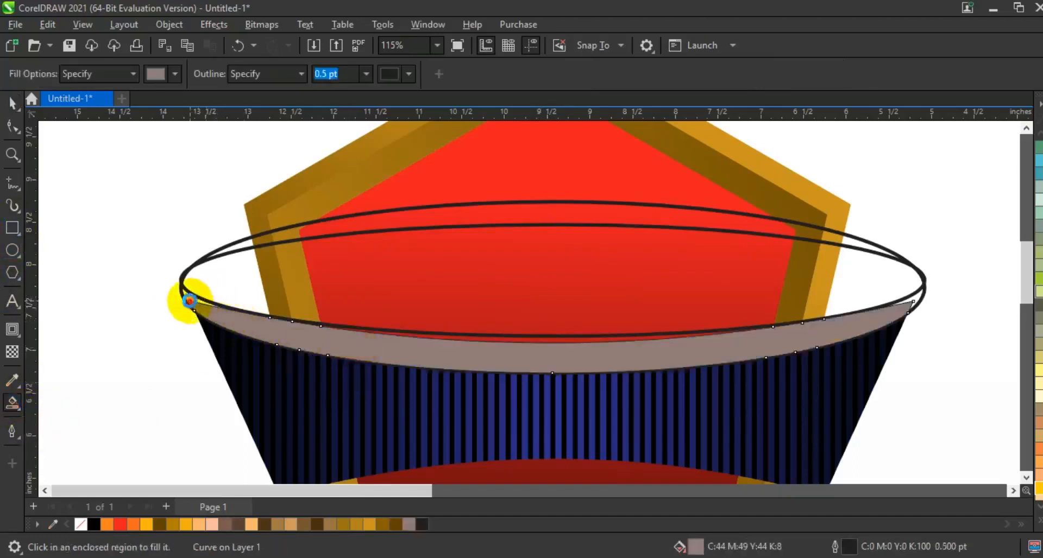
{"action": "left_click", "coordinate": [189, 301]}
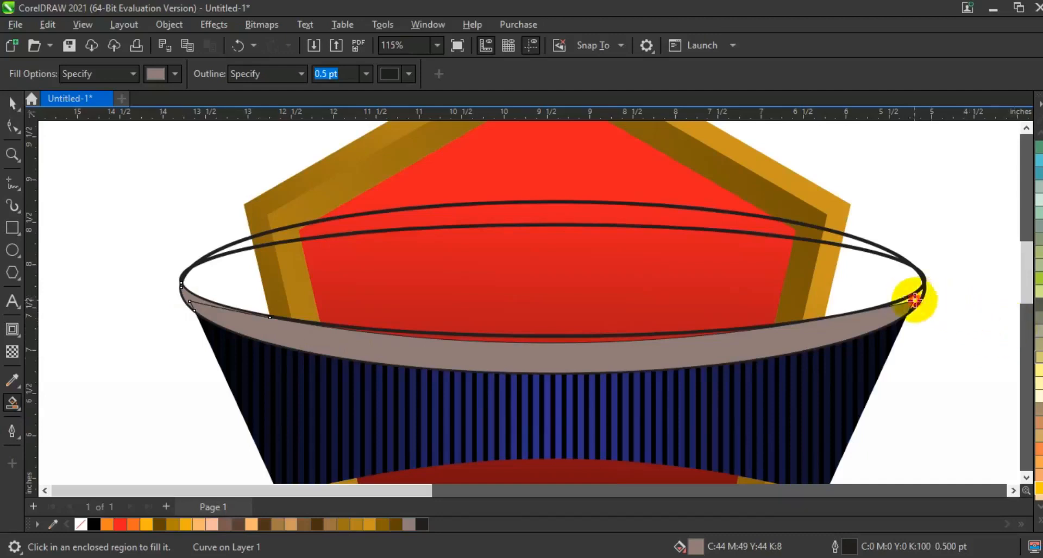
{"action": "left_click", "coordinate": [870, 290]}
{"action": "left_click", "coordinate": [245, 277]}
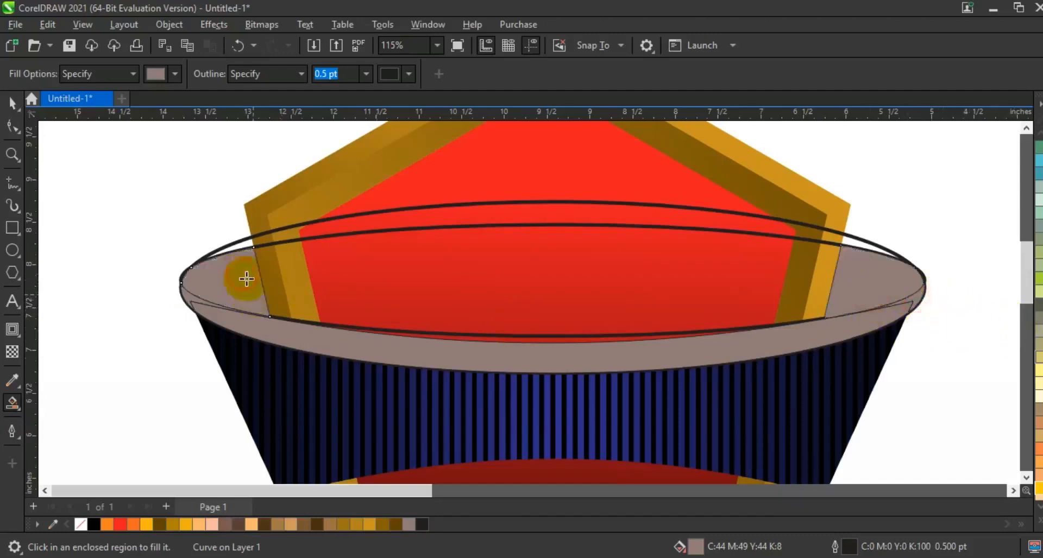
Step: Delete the outer construction ellipse around the filled upper rim
{"action": "left_click", "coordinate": [12, 102]}
{"action": "left_click", "coordinate": [245, 240]}
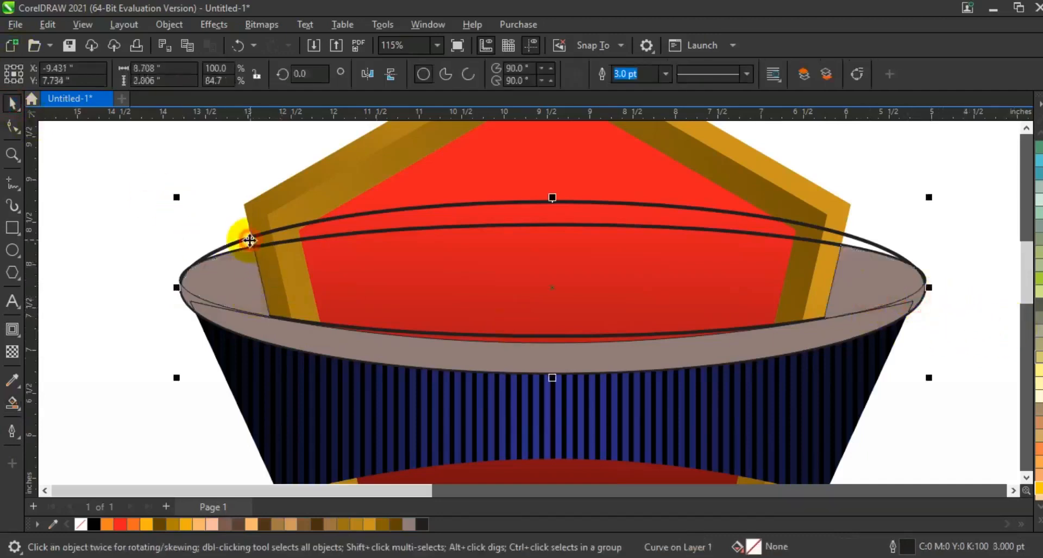
{"action": "key", "text": "Delete"}
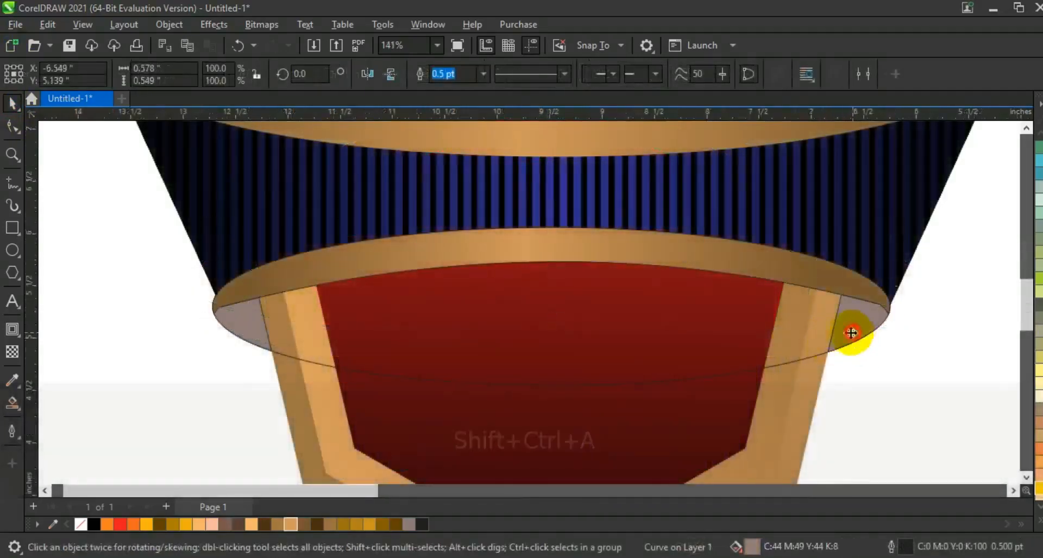
Step: Fill the two rim pieces beside the shield below the band with light orange C0 M32 Y64 K0 and delete the lower construction ellipse
{"action": "left_click", "coordinate": [248, 324], "text": "shift"}
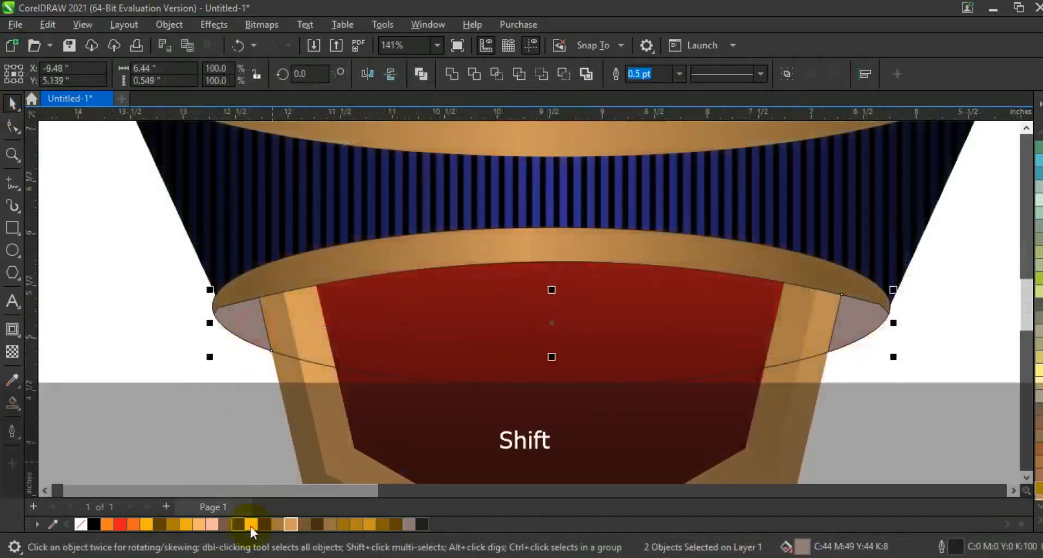
{"action": "left_click", "coordinate": [251, 524]}
{"action": "left_click", "coordinate": [797, 358]}
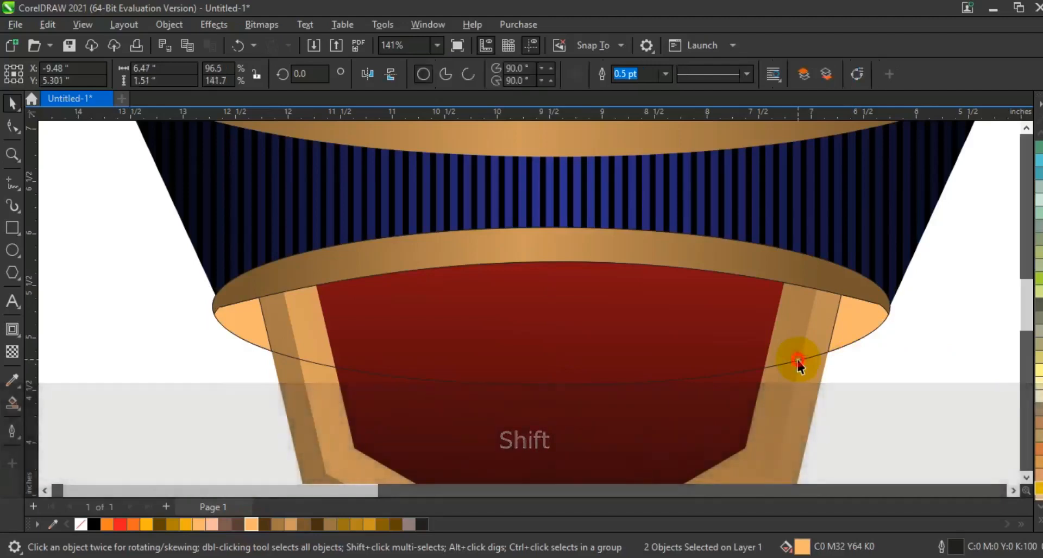
{"action": "key", "text": "Delete"}
Step: Remove the outlines from the lower rim pieces of the band
{"action": "key", "text": "F3"}
{"action": "key", "text": "F3"}
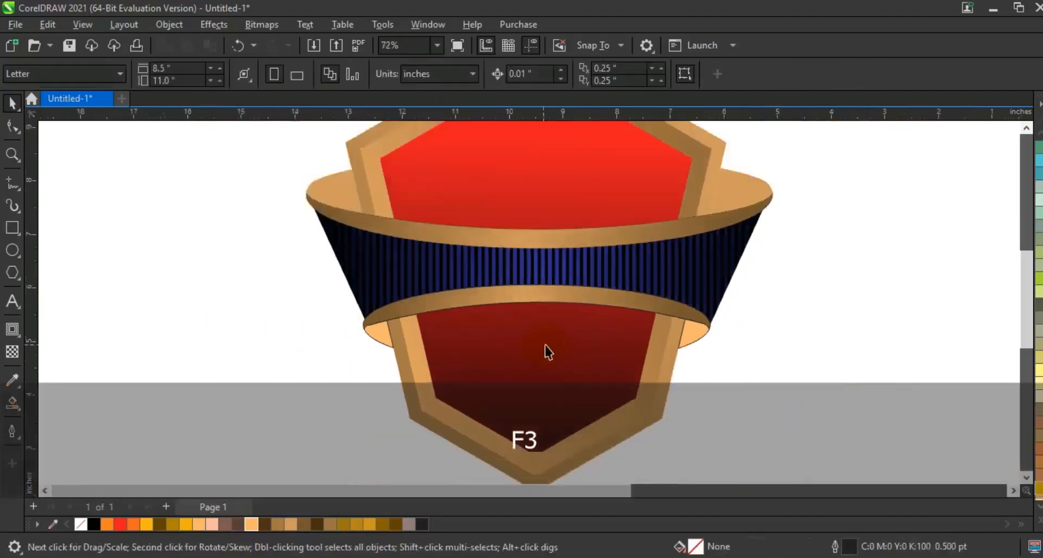
{"action": "left_click_drag", "start_coordinate": [769, 425], "coordinate": [361, 165]}
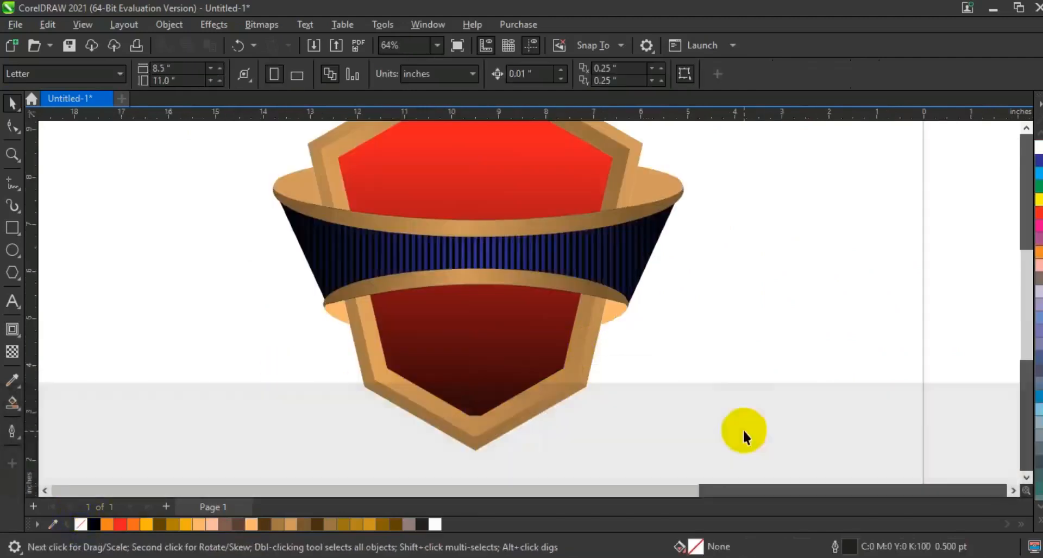
Step: Draw a white rectangle about 5.17 by 1.28 inches across the shield at the band's lower rim, centred horizontally on the shield
{"action": "left_click", "coordinate": [11, 231]}
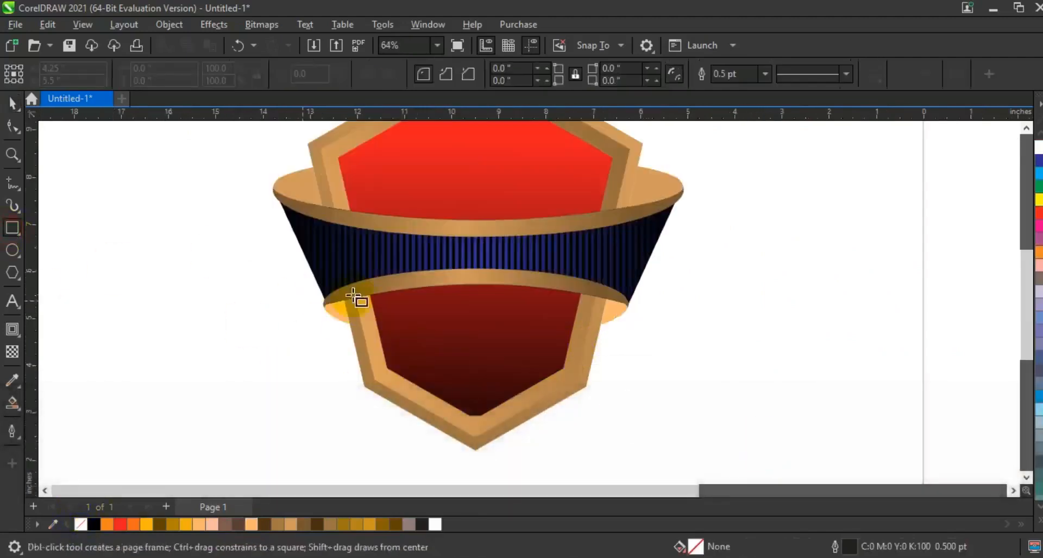
{"action": "left_click_drag", "start_coordinate": [356, 280], "coordinate": [599, 339]}
{"action": "left_click", "coordinate": [24, 108]}
{"action": "left_click", "coordinate": [477, 365], "text": "shift"}
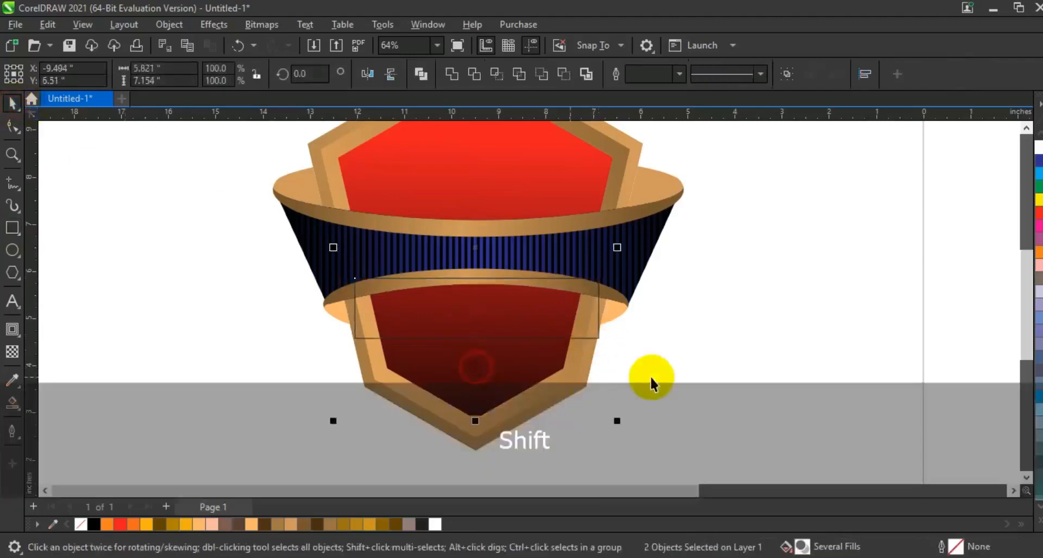
{"action": "key", "text": "c"}
{"action": "key", "text": "shift+F2"}
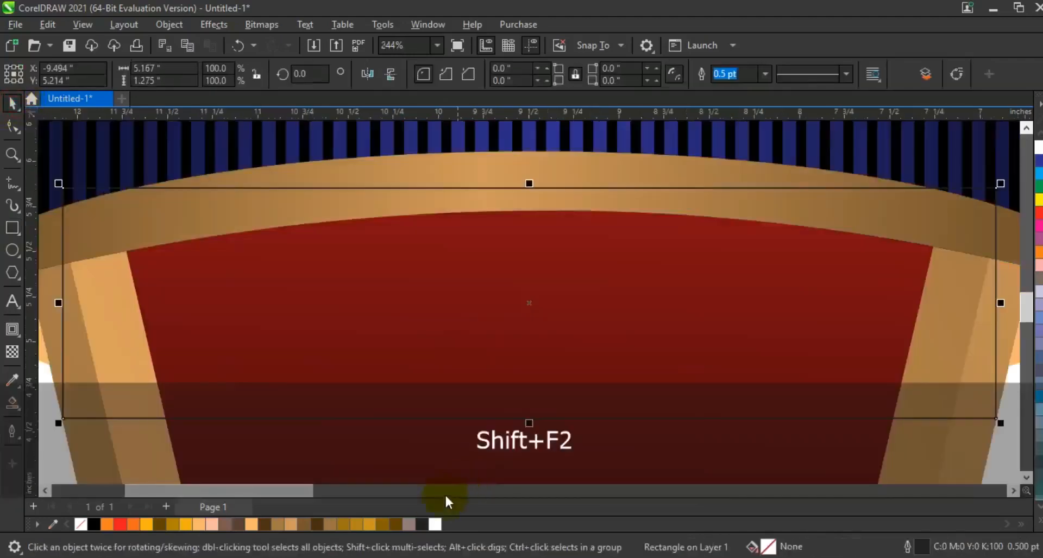
{"action": "left_click", "coordinate": [435, 525]}
Step: Convert the white rectangle to curves and bend its lower edge upward into a shallow arch
{"action": "key", "text": "F3"}
{"action": "key", "text": "F10"}
{"action": "key", "text": "ctrl+q"}
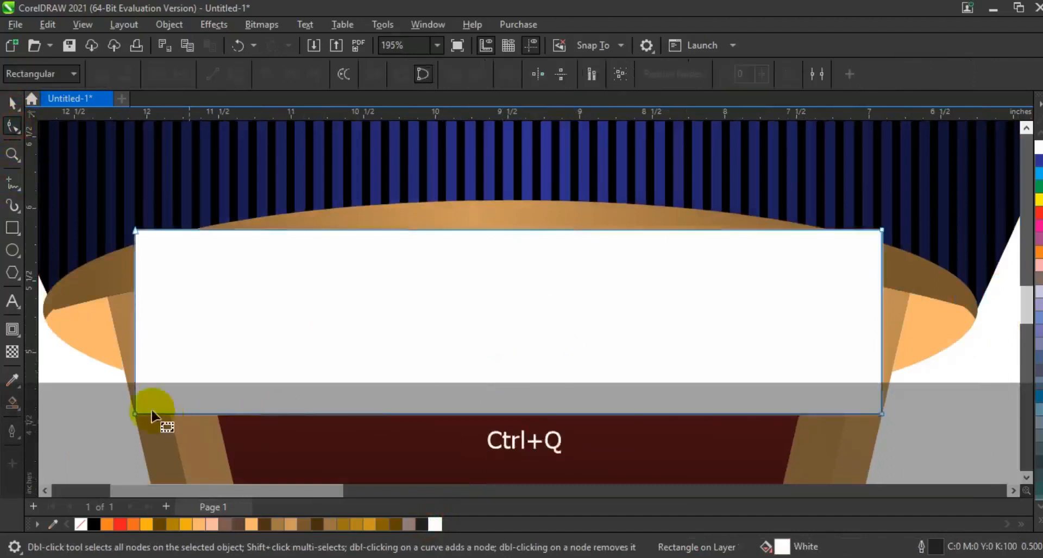
{"action": "left_click_drag", "start_coordinate": [115, 384], "coordinate": [923, 443]}
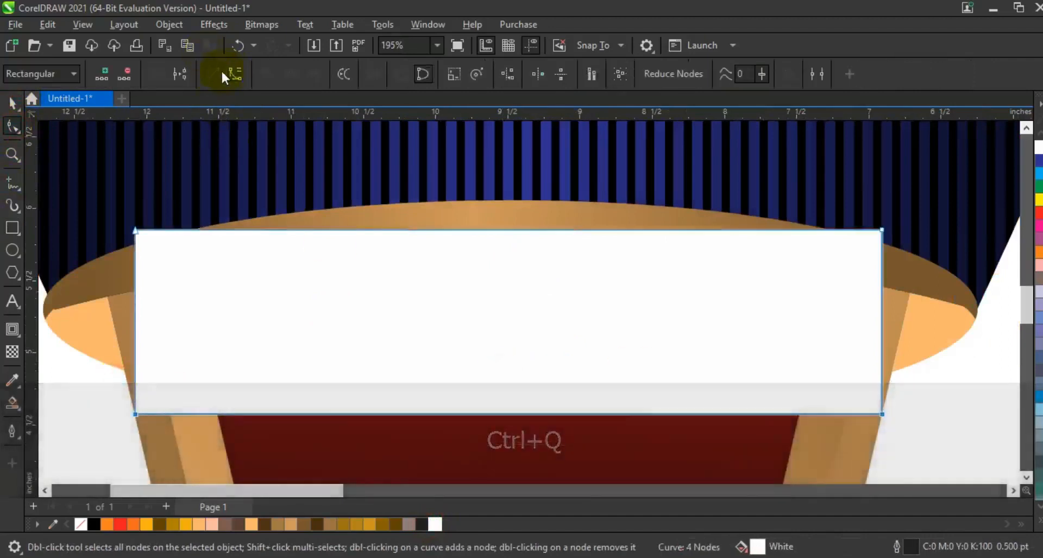
{"action": "left_click", "coordinate": [223, 76]}
{"action": "left_click_drag", "start_coordinate": [494, 413], "coordinate": [495, 380]}
{"action": "left_click", "coordinate": [13, 102]}
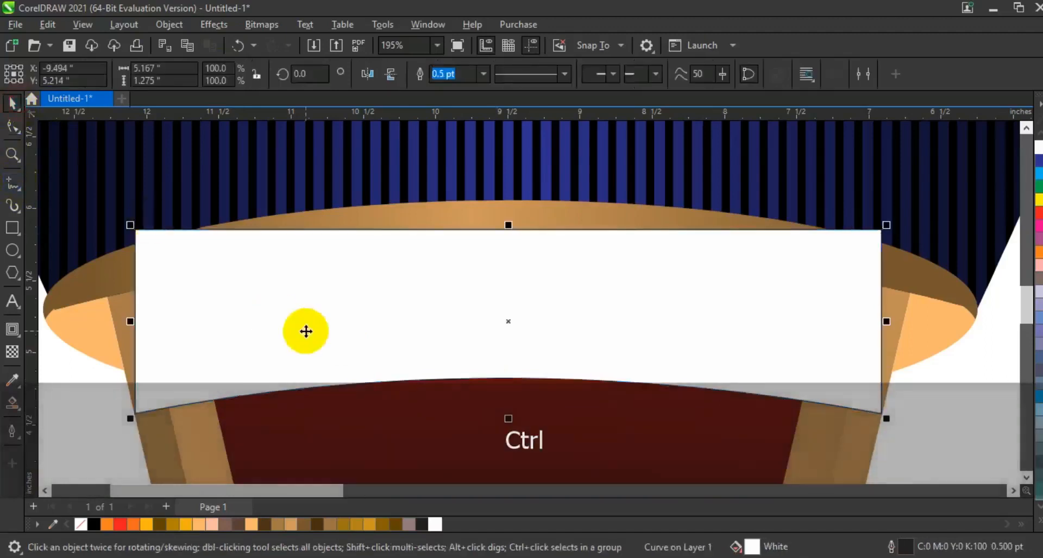
Step: Apply a horizontal gradient to the arched panel, with 60% black grey at both ends and white in the middle
{"action": "scroll", "coordinate": [305, 330], "scroll_direction": "down", "scroll_amount": 5}
{"action": "key", "text": "g"}
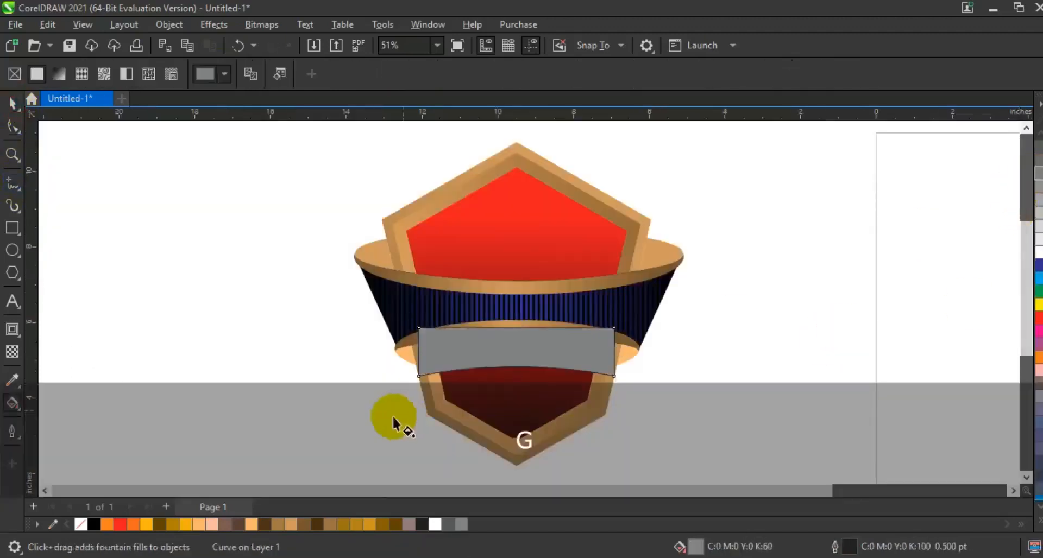
{"action": "left_click_drag", "start_coordinate": [462, 367], "coordinate": [616, 369]}
{"action": "left_click_drag", "start_coordinate": [461, 524], "coordinate": [616, 369]}
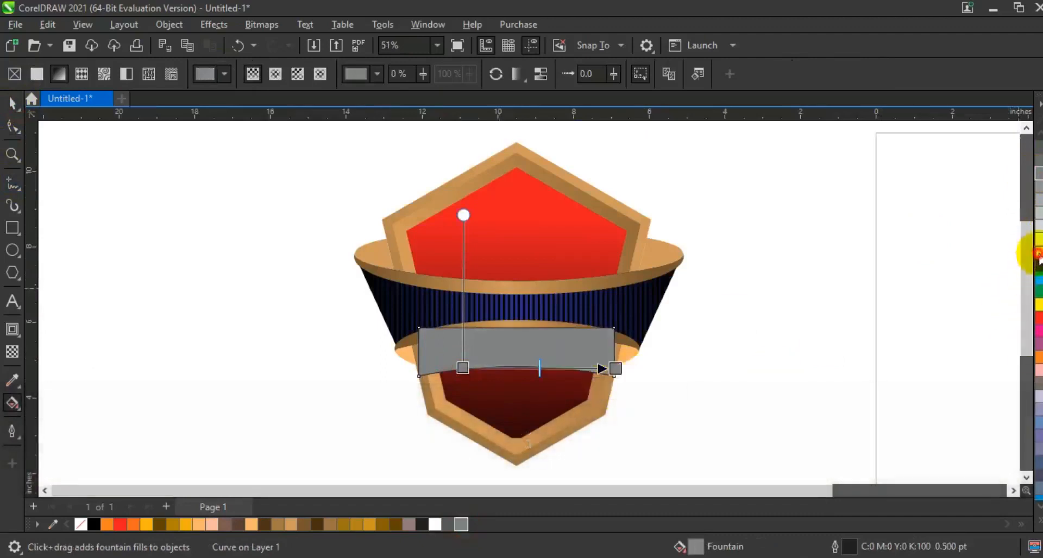
{"action": "left_click_drag", "start_coordinate": [1038, 256], "coordinate": [433, 369]}
{"action": "left_click_drag", "start_coordinate": [547, 369], "coordinate": [564, 368]}
{"action": "left_click", "coordinate": [13, 103]}
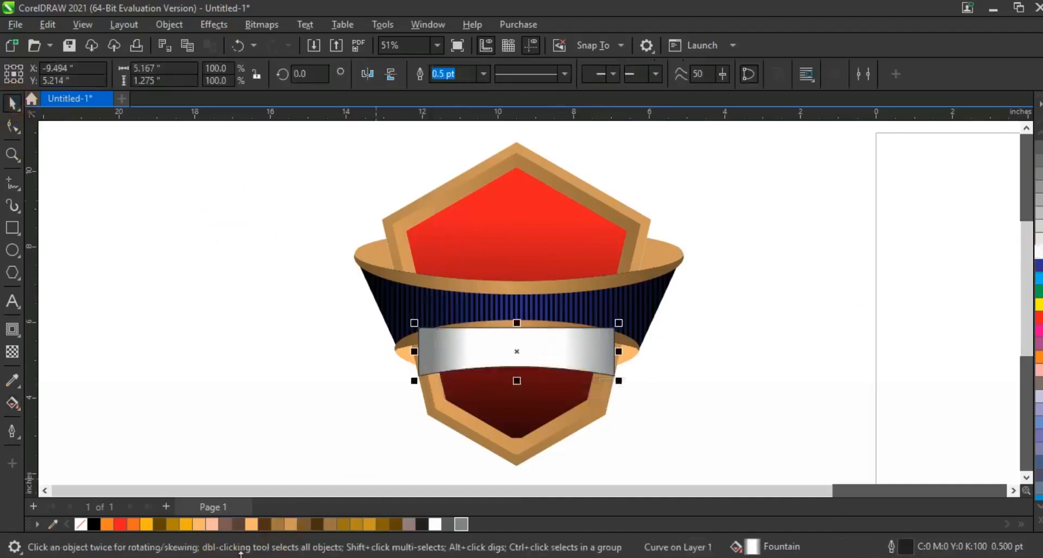
Step: Remove the outline of the grey-white panel and PowerClip it inside the red shield
{"action": "right_click", "coordinate": [81, 525]}
{"action": "right_click", "coordinate": [596, 354]}
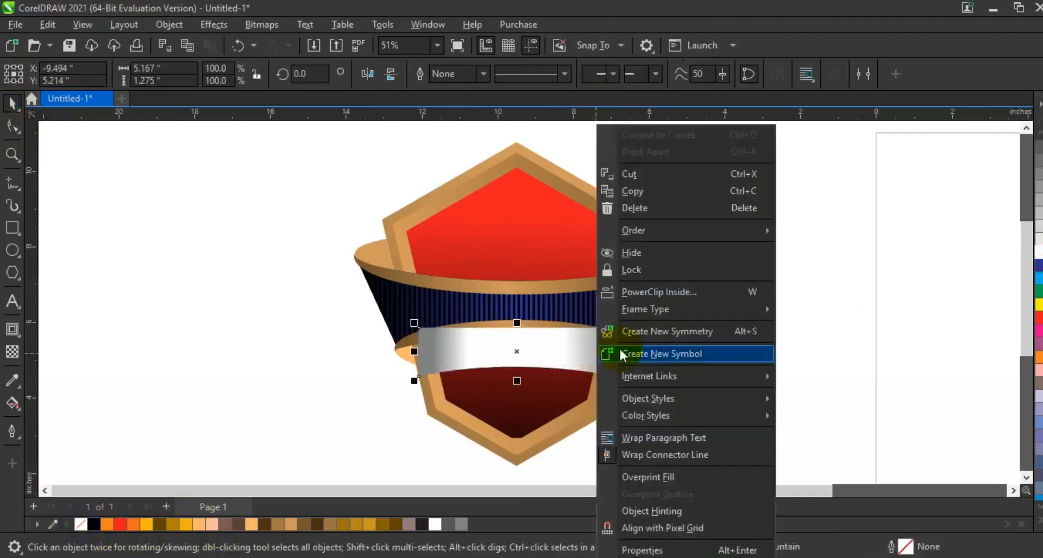
{"action": "left_click", "coordinate": [639, 297]}
{"action": "left_click", "coordinate": [532, 235]}
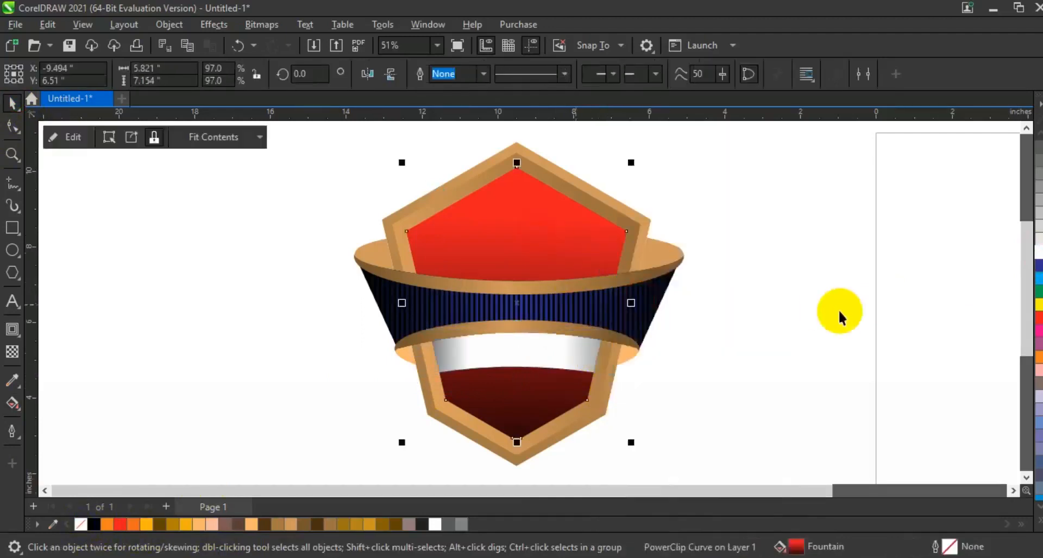
{"action": "left_click", "coordinate": [839, 315]}
{"action": "left_click", "coordinate": [12, 301]}
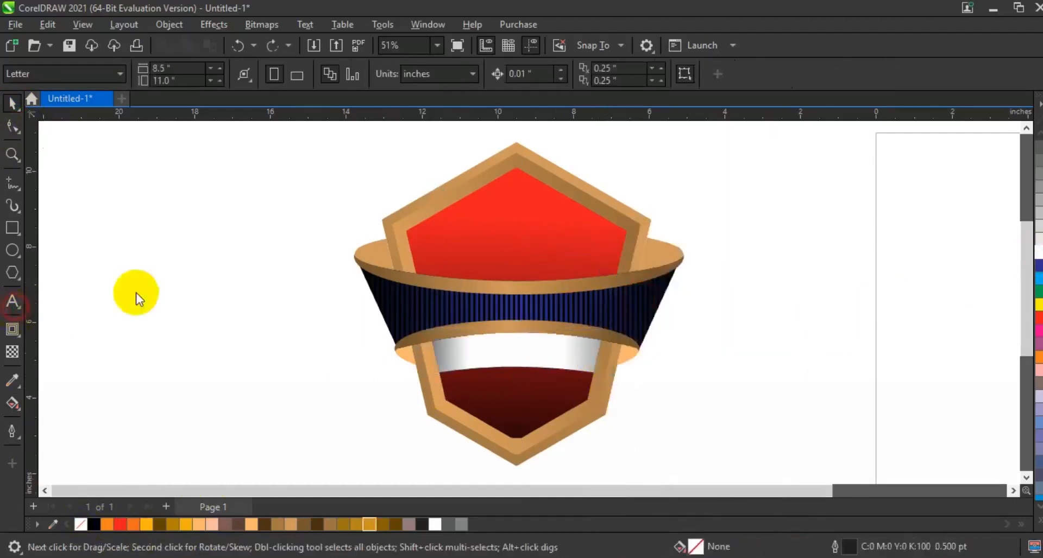
{"action": "left_click", "coordinate": [12, 103]}
{"action": "left_click", "coordinate": [156, 273]}
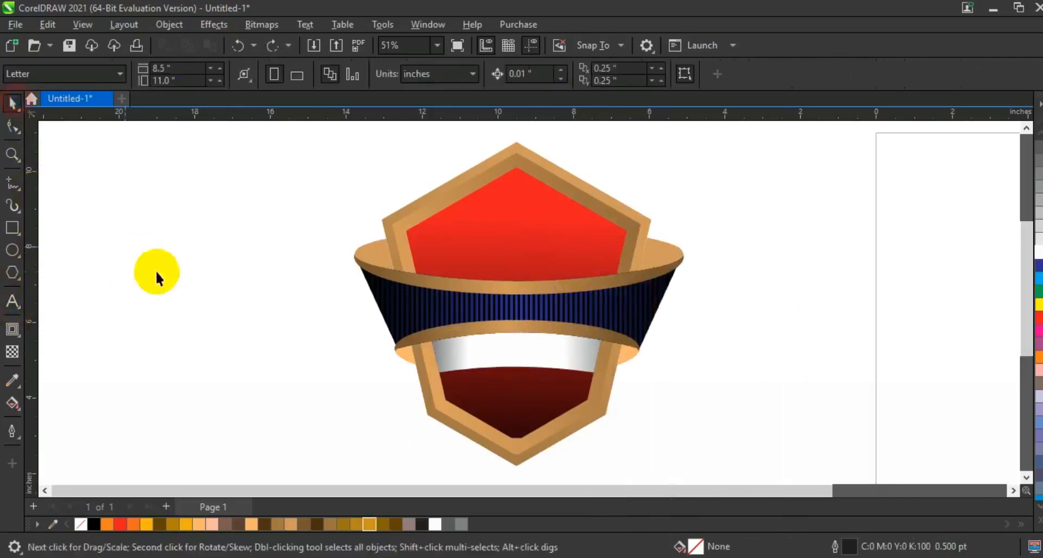
Step: Draw a polygon about 4 inches wide beside the badge, set it to 5 sides, and pull its edges inward into a star
{"action": "left_click", "coordinate": [16, 272]}
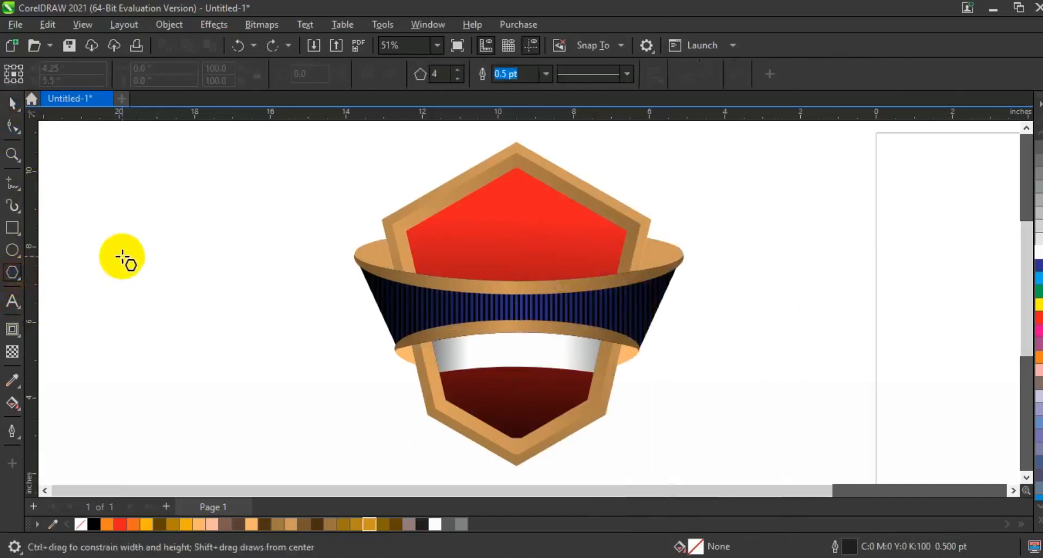
{"action": "left_click_drag", "start_coordinate": [122, 256], "coordinate": [194, 409]}
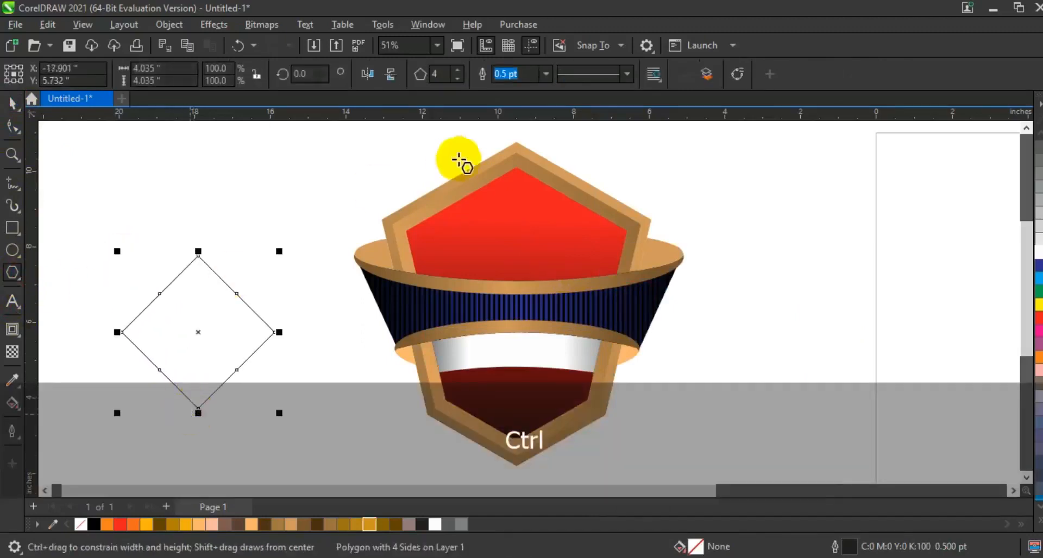
{"action": "left_click", "coordinate": [457, 69]}
{"action": "left_click", "coordinate": [12, 126]}
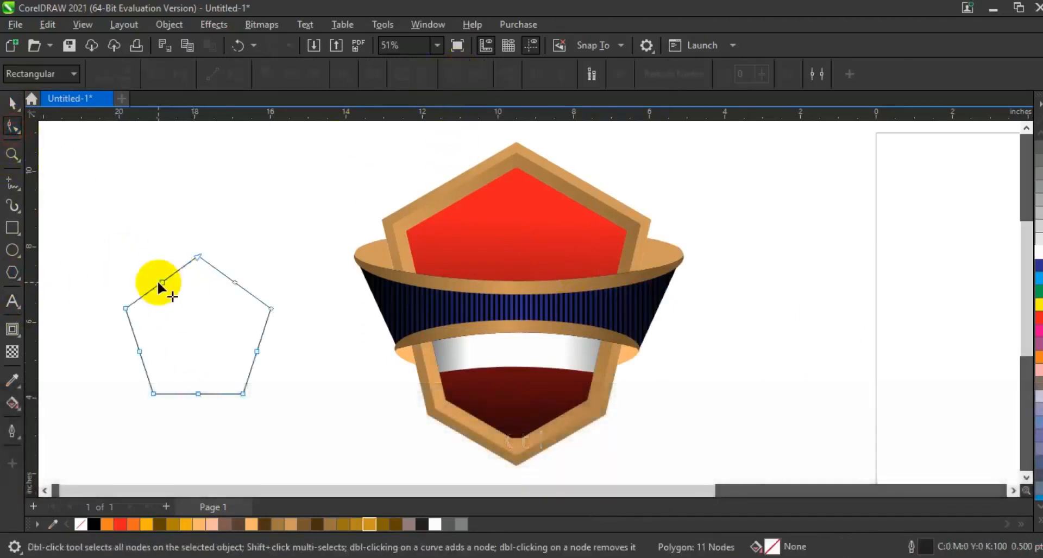
{"action": "left_click_drag", "start_coordinate": [159, 283], "coordinate": [179, 328]}
Step: Scale the star down to about 1.48 by 1.41 inches and move it onto the upper red area of the shield
{"action": "left_click", "coordinate": [12, 102]}
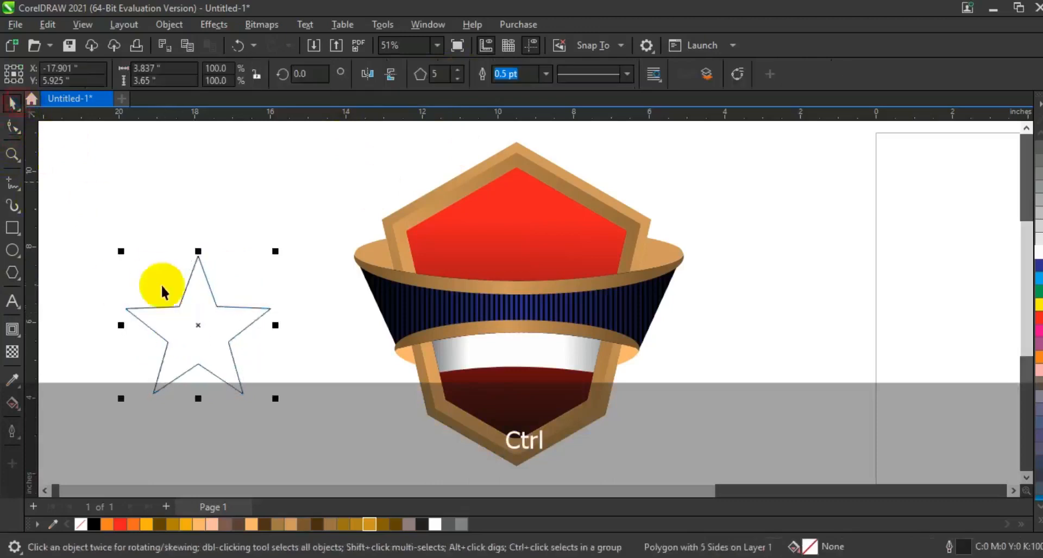
{"action": "left_click_drag", "start_coordinate": [274, 251], "coordinate": [241, 296]}
{"action": "left_click_drag", "start_coordinate": [198, 326], "coordinate": [514, 236]}
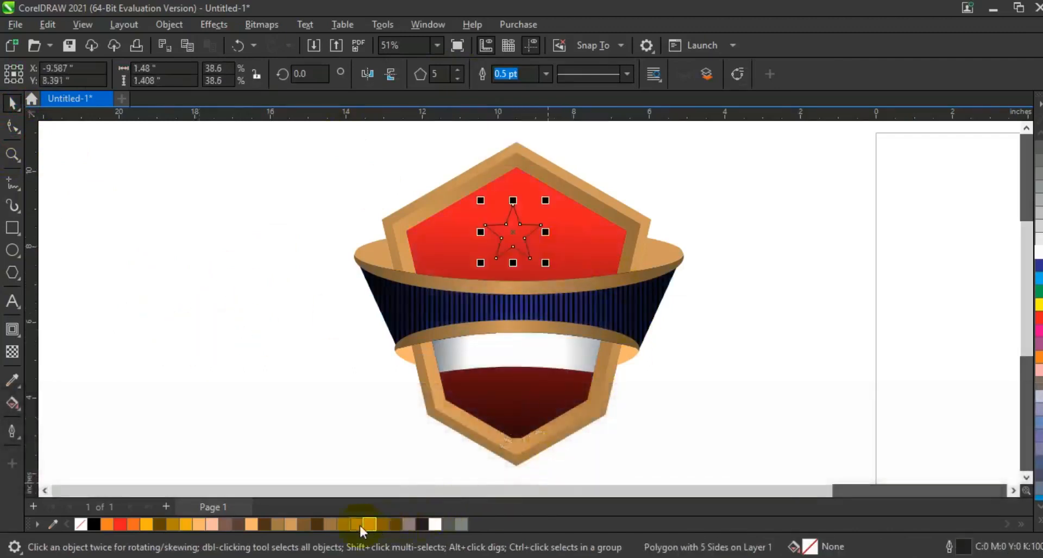
Step: Fill the star with a near-vertical gradient between C0 M32 Y64 K19 and white, and remove its outline
{"action": "left_click", "coordinate": [294, 524]}
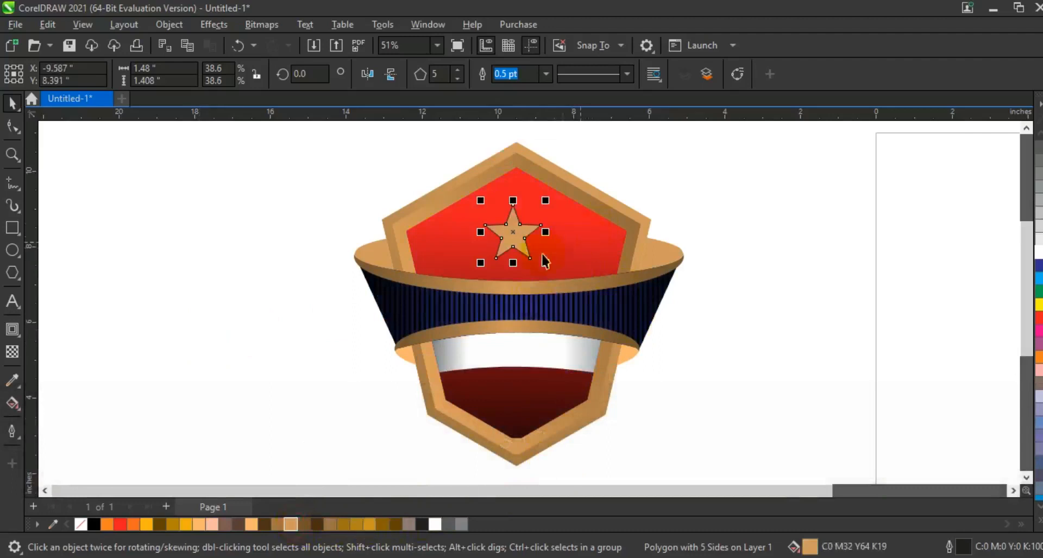
{"action": "key", "text": "g"}
{"action": "left_click_drag", "start_coordinate": [532, 196], "coordinate": [516, 258]}
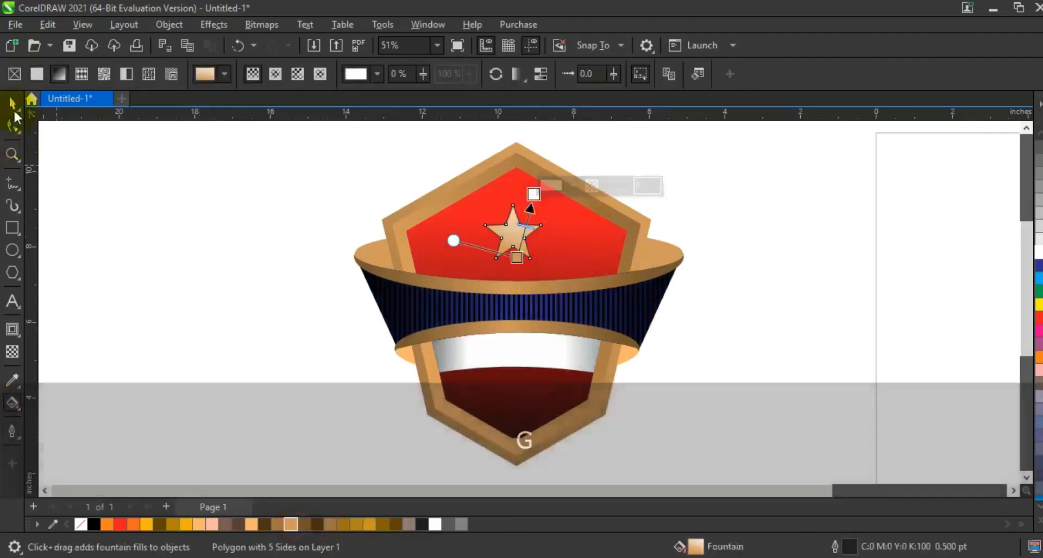
{"action": "left_click", "coordinate": [14, 109]}
{"action": "right_click", "coordinate": [79, 525]}
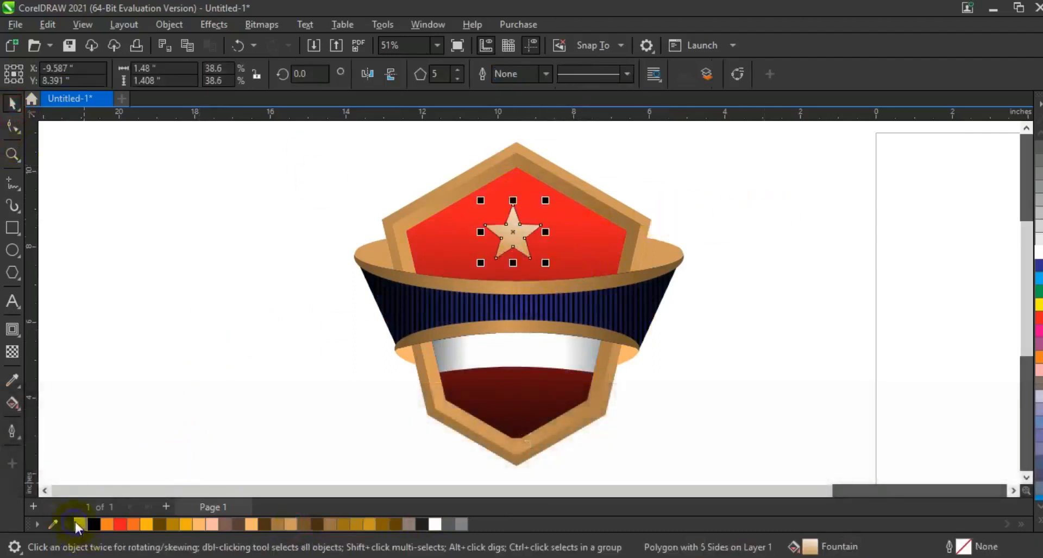
Step: Centre the star horizontally on the red shield and enlarge it slightly
{"action": "left_click", "coordinate": [578, 237], "text": "shift"}
{"action": "key", "text": "c"}
{"action": "left_click", "coordinate": [787, 202]}
{"action": "left_click", "coordinate": [507, 237]}
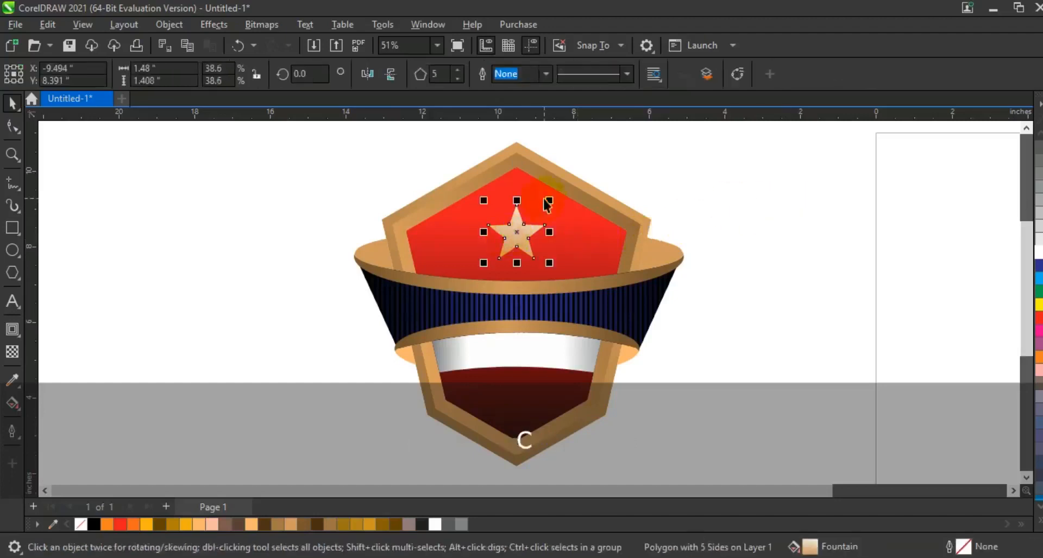
{"action": "left_click_drag", "start_coordinate": [548, 200], "coordinate": [559, 189]}
{"action": "left_click", "coordinate": [594, 223], "text": "shift"}
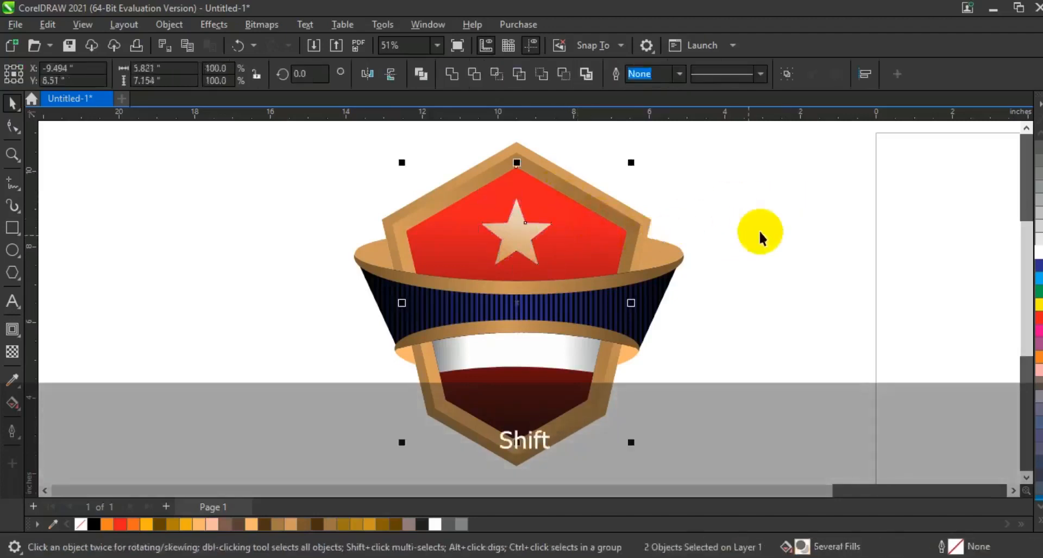
{"action": "key", "text": "c"}
{"action": "left_click", "coordinate": [760, 233]}
Step: Draw a vertical line about 9.97 inches long through the badge and centre it on the red shield
{"action": "left_click", "coordinate": [12, 183]}
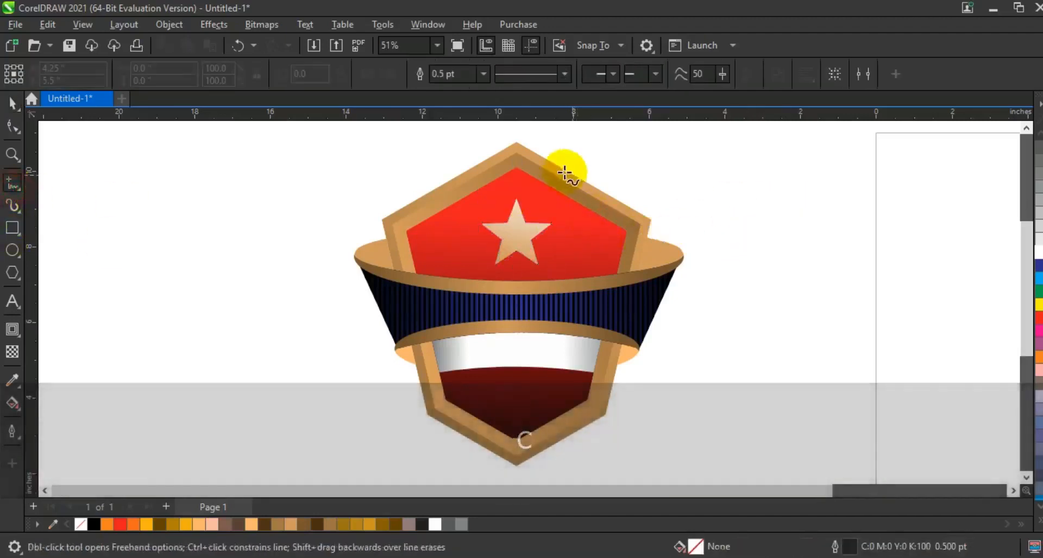
{"action": "left_click", "coordinate": [515, 135]}
{"action": "left_click", "coordinate": [501, 475]}
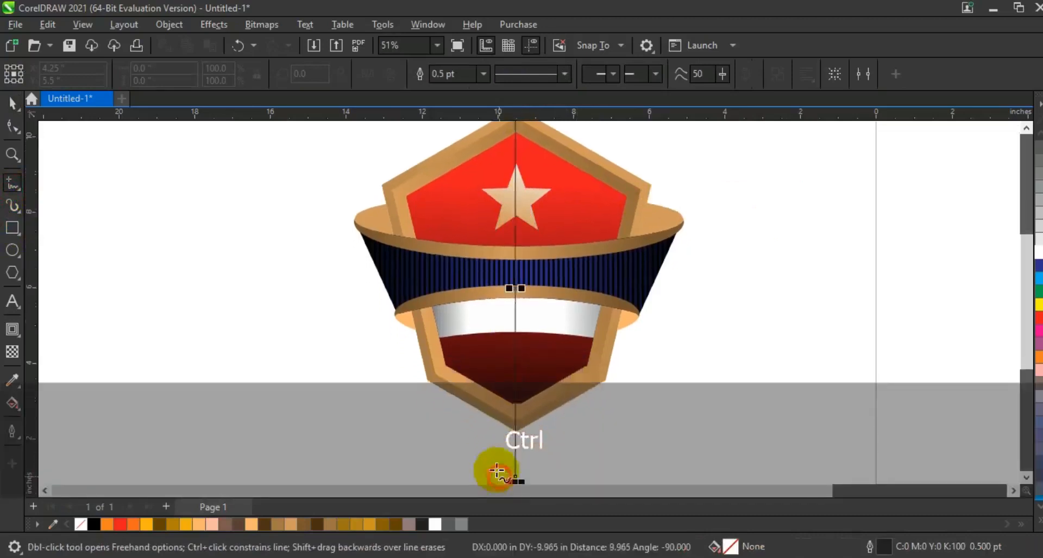
{"action": "left_click", "coordinate": [15, 103]}
{"action": "left_click", "coordinate": [610, 217], "text": "shift"}
{"action": "key", "text": "e"}
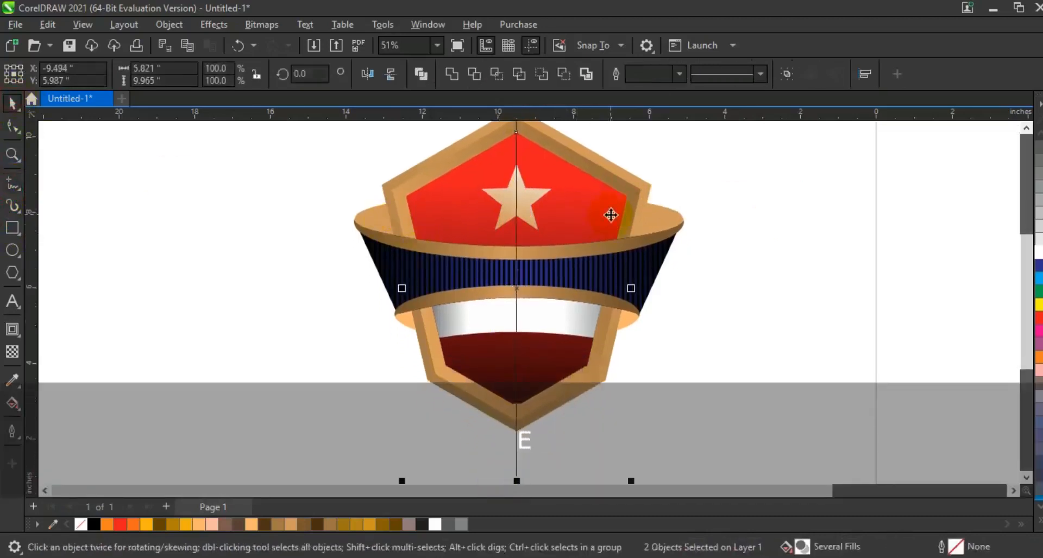
{"action": "left_click", "coordinate": [735, 239]}
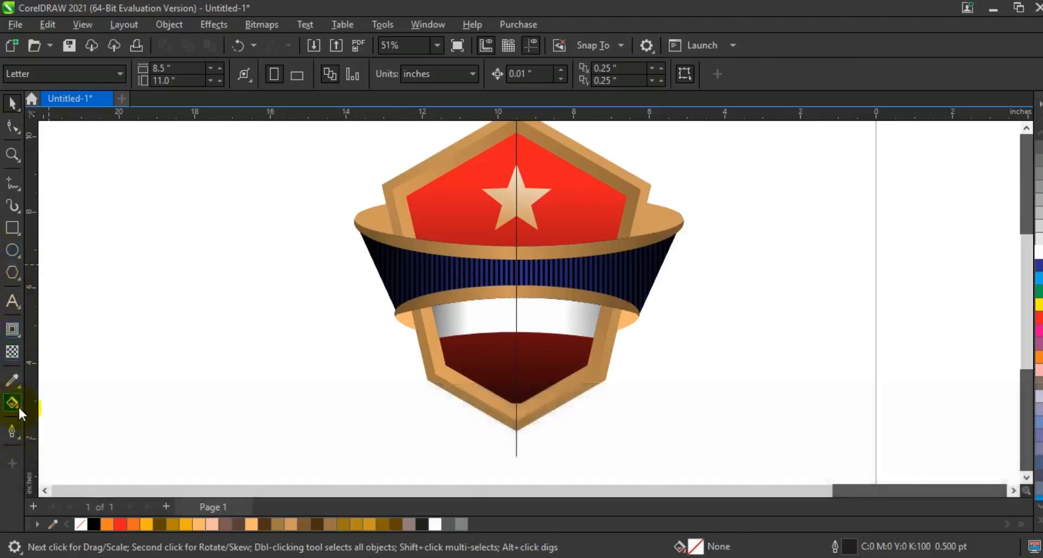
Step: Smart-fill the star's left half, the right half of the upper red area, and the left half of the shield below the band
{"action": "left_click", "coordinate": [18, 408]}
{"action": "left_click", "coordinate": [51, 420]}
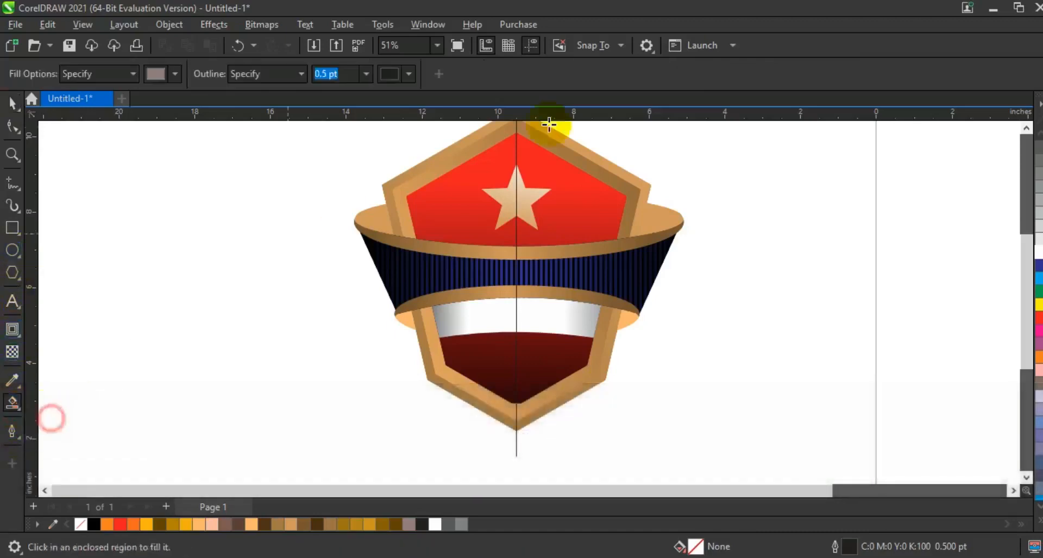
{"action": "left_click", "coordinate": [507, 198]}
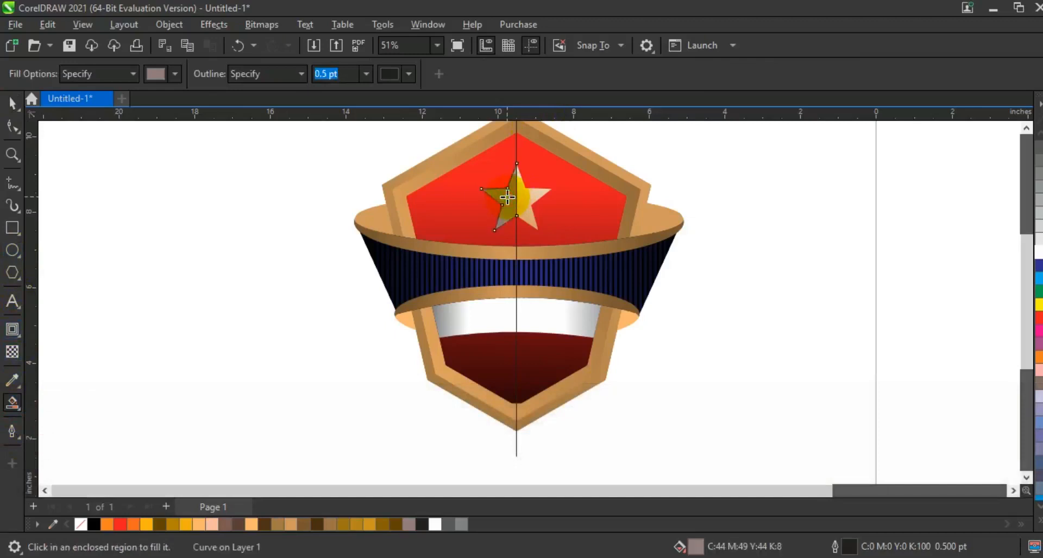
{"action": "left_click", "coordinate": [562, 201]}
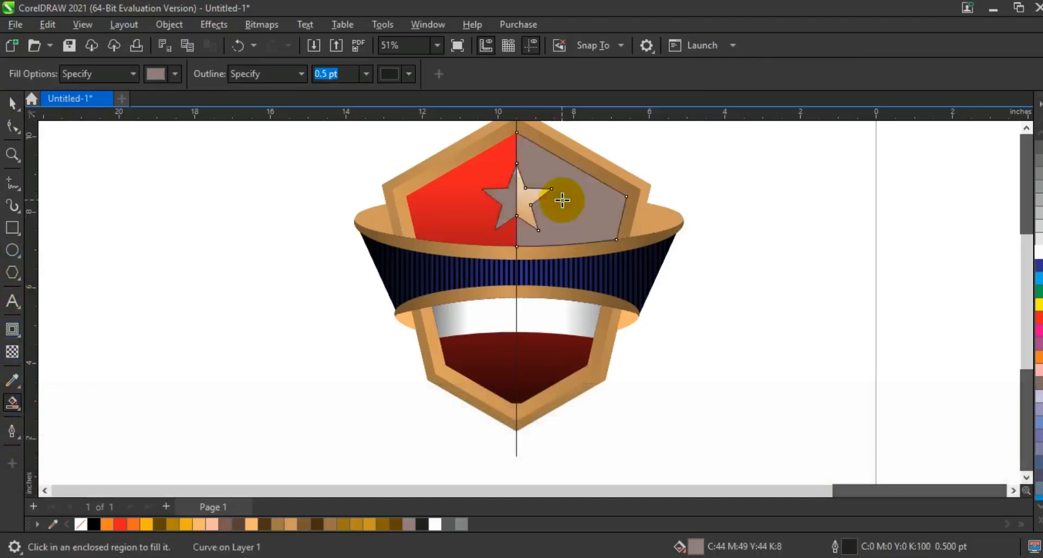
{"action": "left_click", "coordinate": [493, 361]}
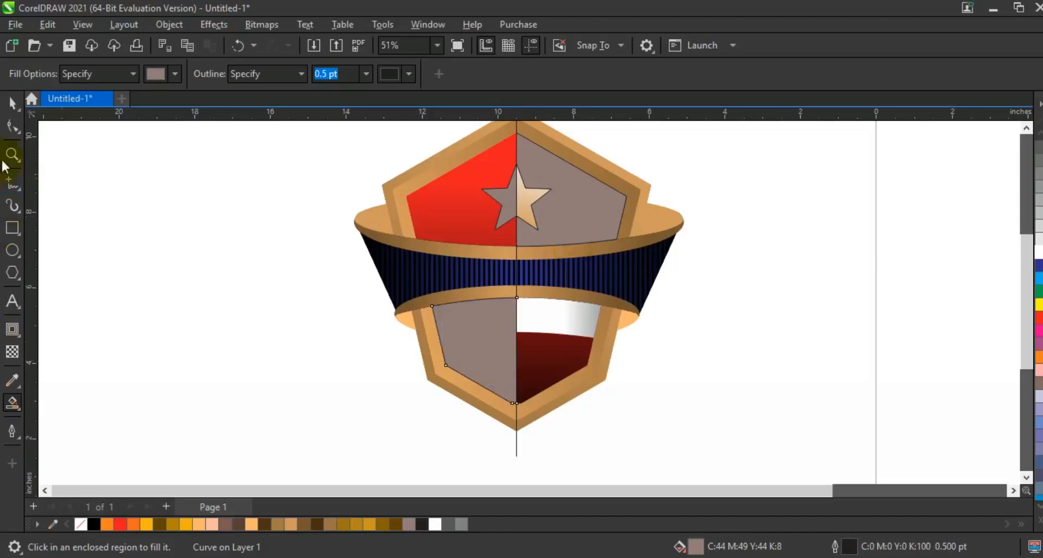
Step: Fill the three smart-filled pieces of the star and shield with black C100 M100 Y100 K100
{"action": "left_click", "coordinate": [14, 102]}
{"action": "left_click", "coordinate": [508, 208], "text": "shift"}
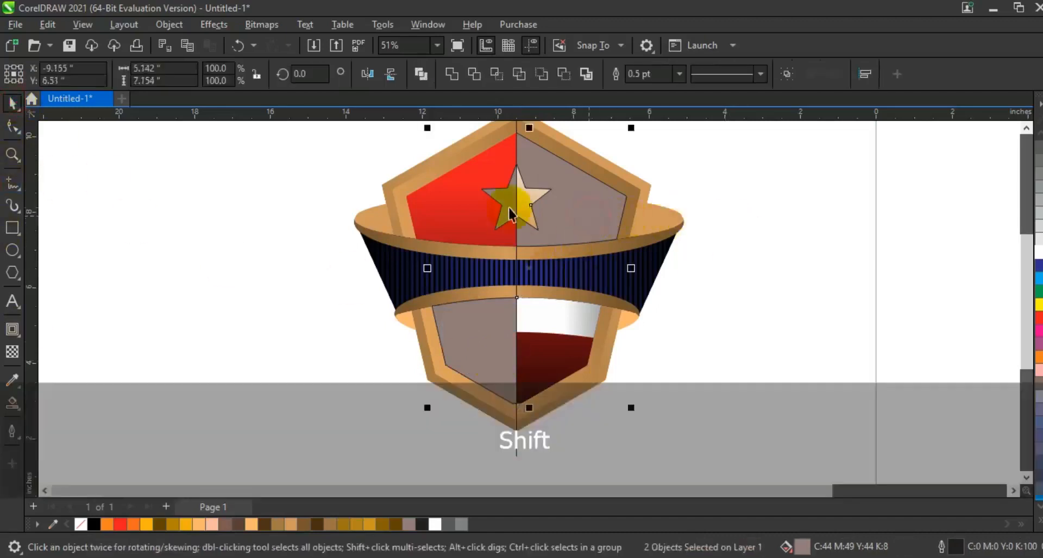
{"action": "left_click", "coordinate": [506, 212], "text": "shift"}
{"action": "left_click", "coordinate": [94, 523]}
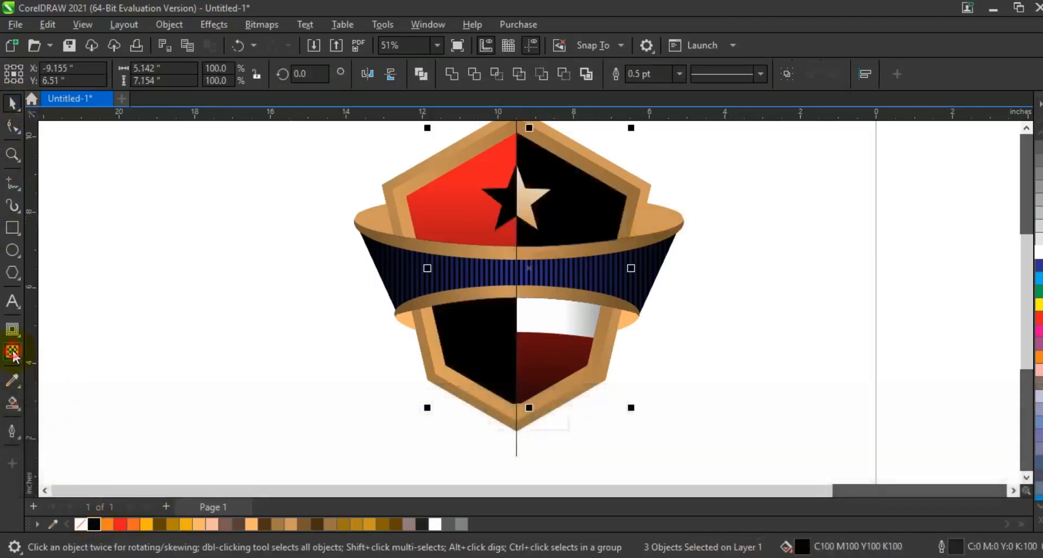
Step: Apply a uniform transparency of 66 to the three black shading pieces
{"action": "left_click", "coordinate": [13, 354]}
{"action": "left_click", "coordinate": [508, 420]}
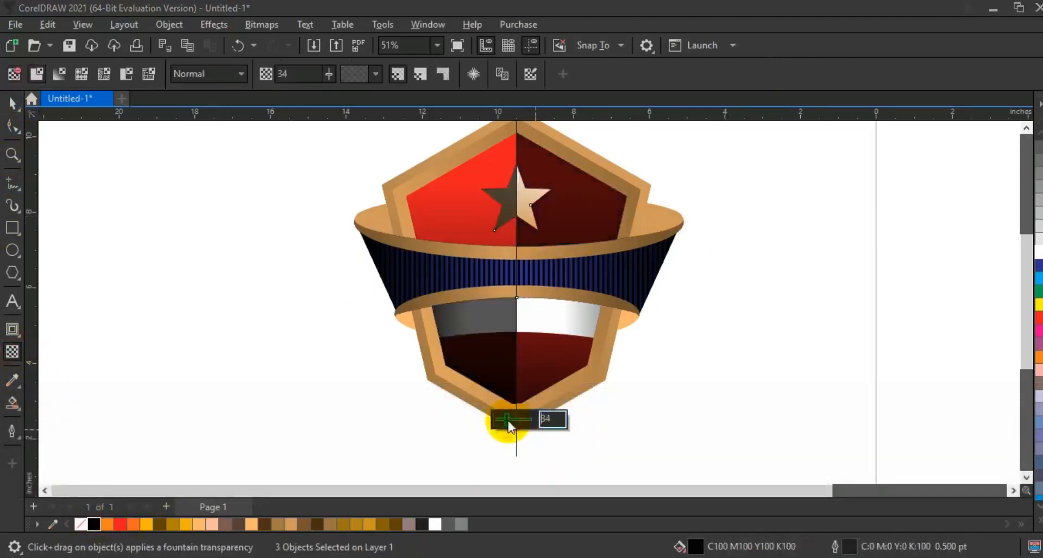
{"action": "left_click", "coordinate": [519, 421]}
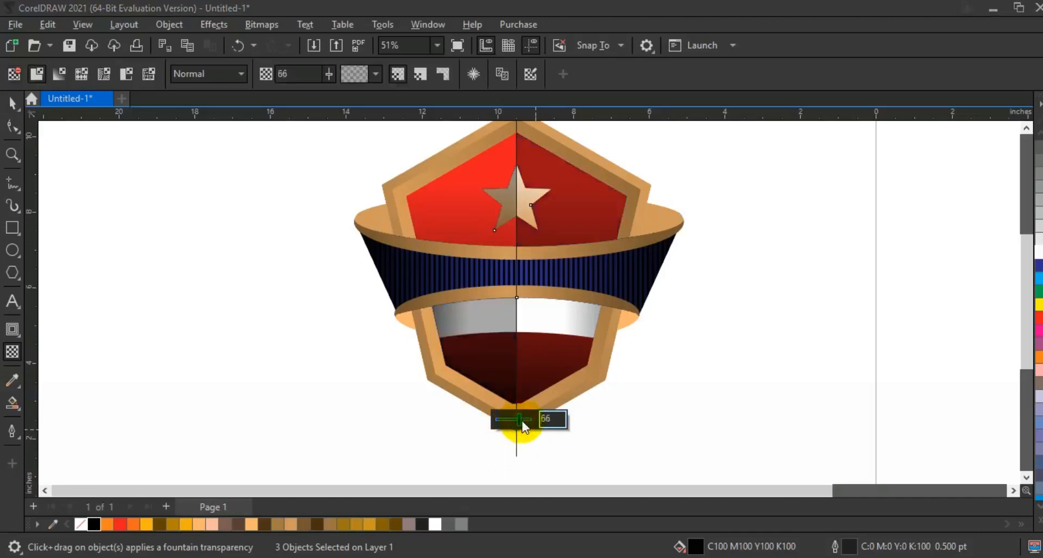
Step: Set the transparency of the three black shading pieces to 62 and delete the vertical line through the badge
{"action": "left_click_drag", "start_coordinate": [522, 426], "coordinate": [517, 425]}
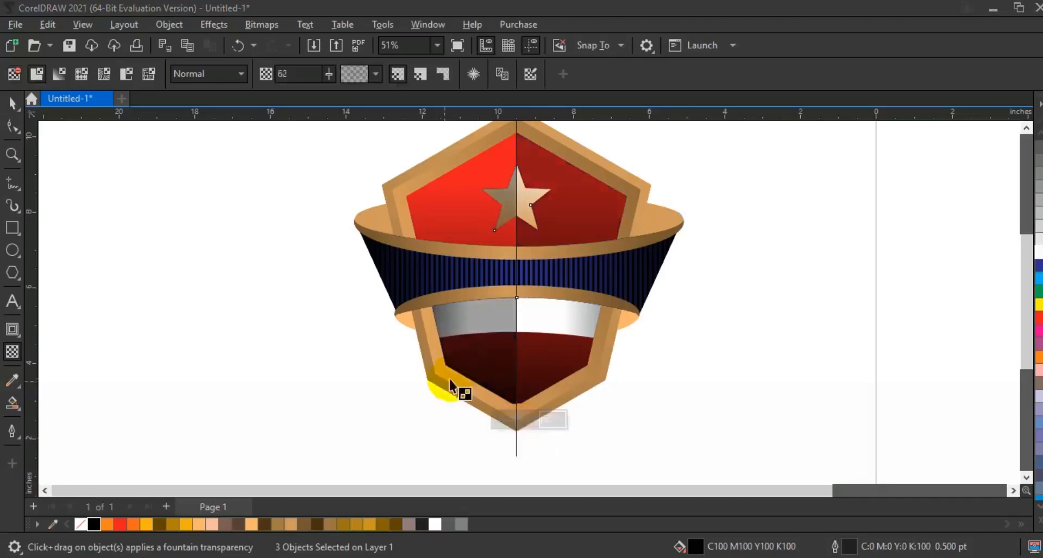
{"action": "left_click", "coordinate": [13, 104]}
{"action": "left_click", "coordinate": [516, 443]}
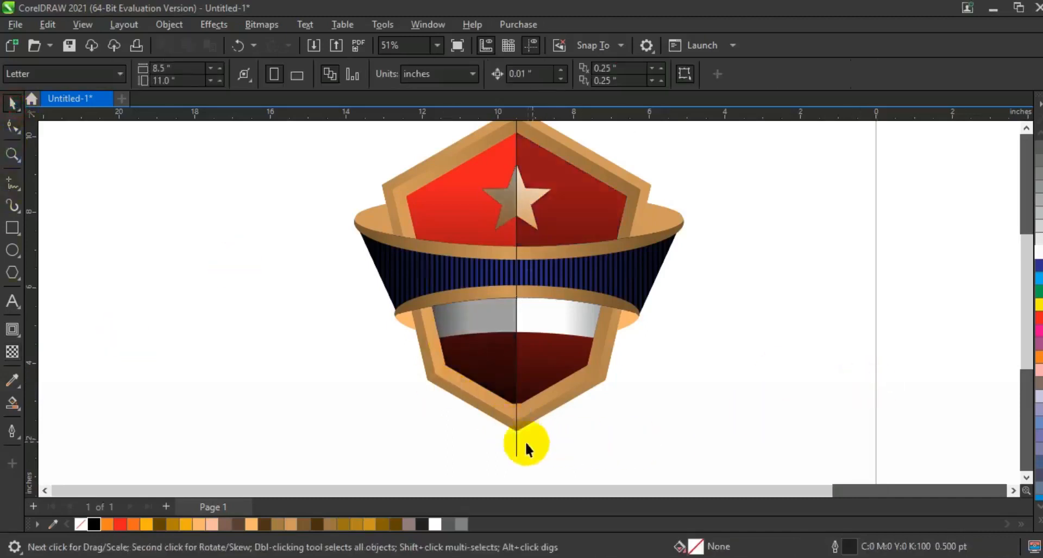
{"action": "key", "text": "Delete"}
{"action": "key", "text": "F3"}
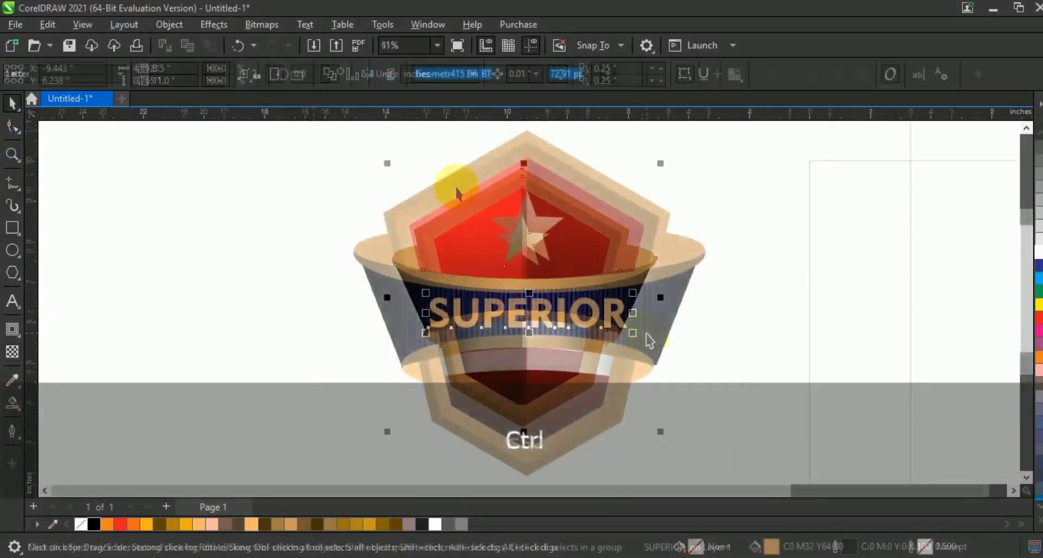
Step: Convert the SUPERIOR text to curves, enlarge it about its centre to about 6.62 inches wide, and centre it horizontally on the badge
{"action": "key", "text": "ctrl+q"}
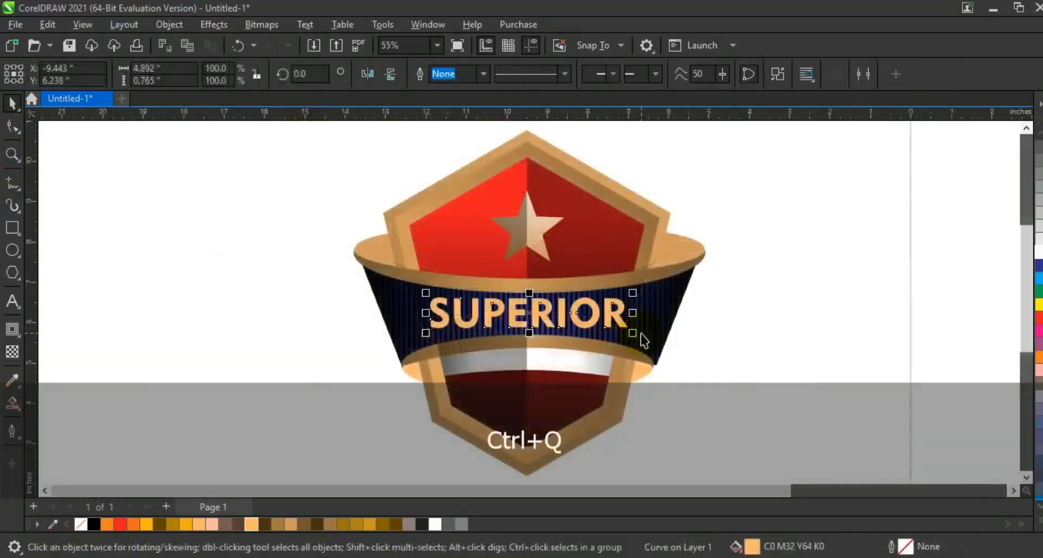
{"action": "left_click_drag", "start_coordinate": [631, 332], "coordinate": [669, 341]}
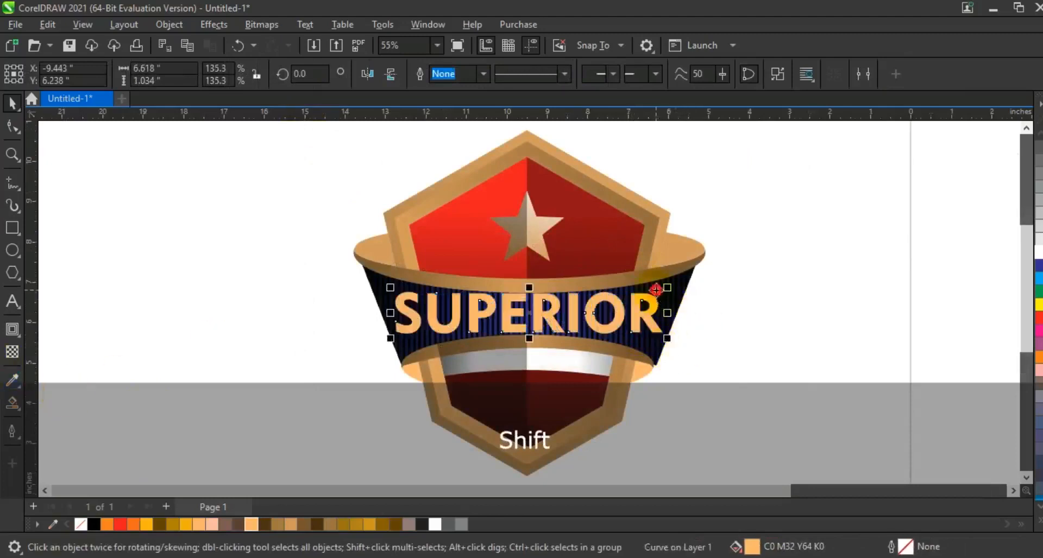
{"action": "left_click", "coordinate": [656, 290], "text": "shift"}
{"action": "key", "text": "c"}
{"action": "left_click", "coordinate": [756, 322]}
{"action": "left_click", "coordinate": [616, 327]}
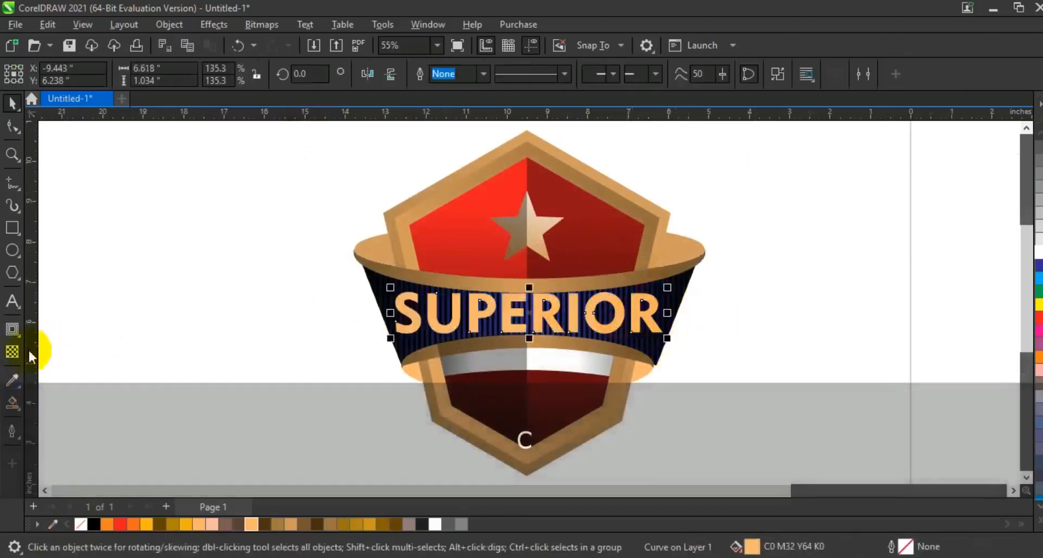
Step: Apply an envelope to the SUPERIOR lettering, remove its middle nodes, and convert the envelope segments to curves
{"action": "left_click", "coordinate": [19, 334]}
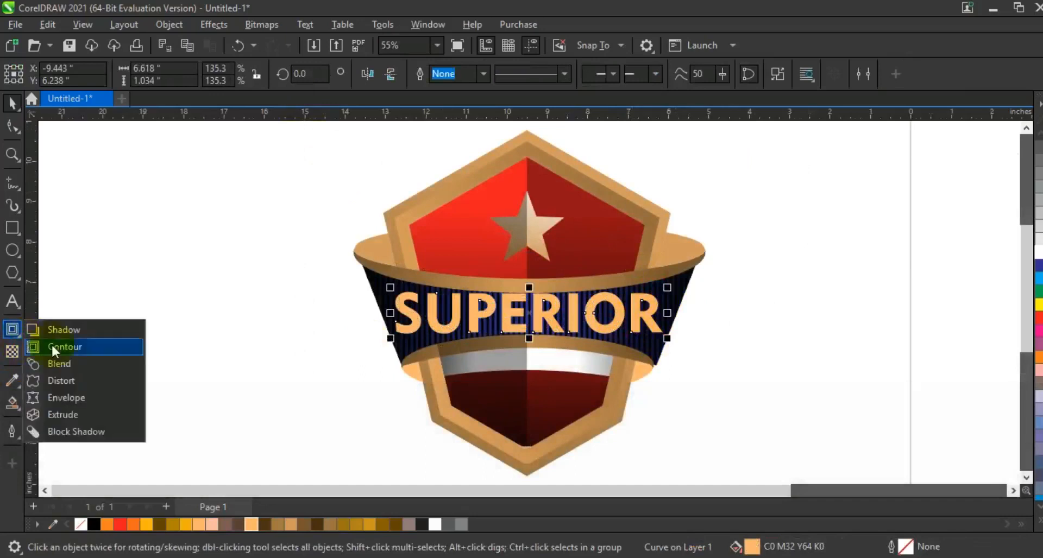
{"action": "left_click", "coordinate": [61, 397]}
{"action": "left_click", "coordinate": [662, 335]}
{"action": "key", "text": "Delete"}
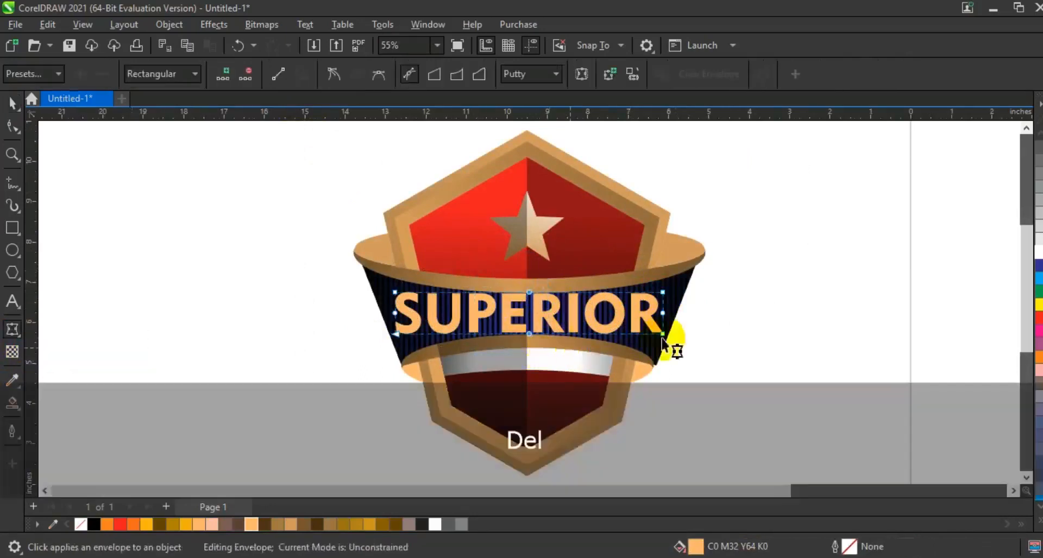
{"action": "left_click_drag", "start_coordinate": [354, 263], "coordinate": [757, 353]}
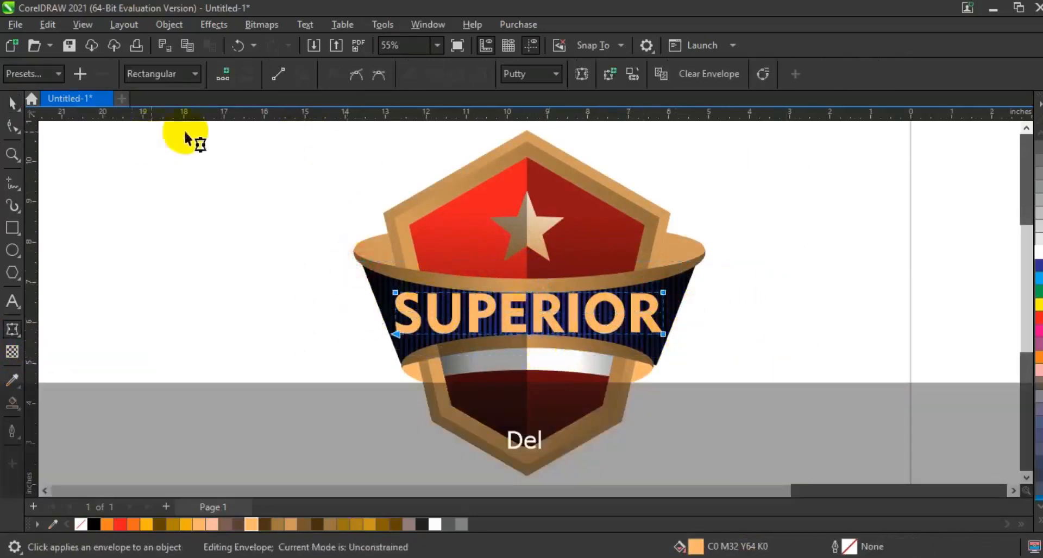
{"action": "left_click", "coordinate": [281, 73]}
{"action": "left_click_drag", "start_coordinate": [294, 242], "coordinate": [769, 340]}
{"action": "left_click", "coordinate": [299, 77]}
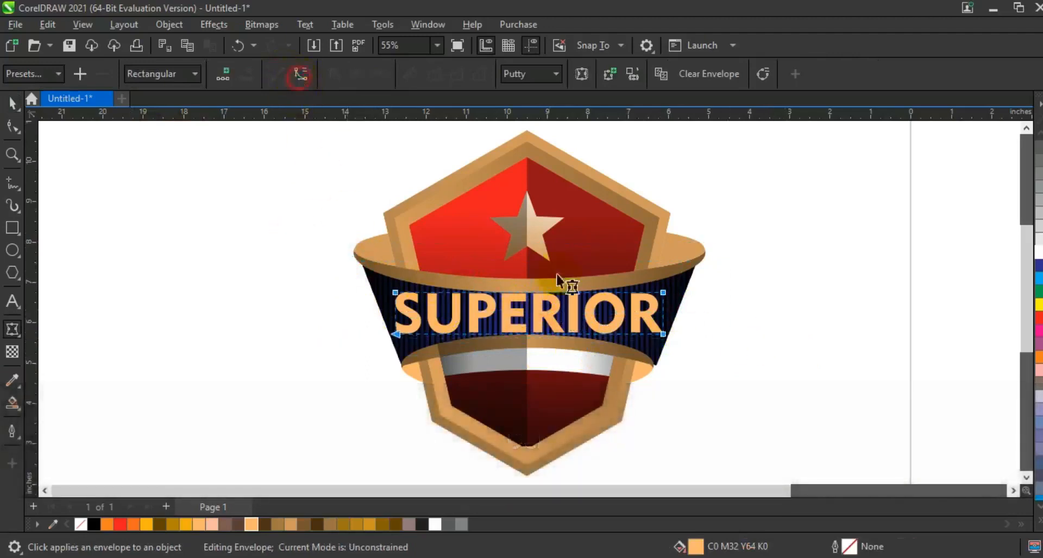
Step: Bend the envelope's upper and lower edges inward to follow the band, then stretch the SUPERIOR lettering to about 1.15 inches high
{"action": "left_click_drag", "start_coordinate": [527, 294], "coordinate": [528, 298]}
{"action": "left_click_drag", "start_coordinate": [532, 334], "coordinate": [532, 326]}
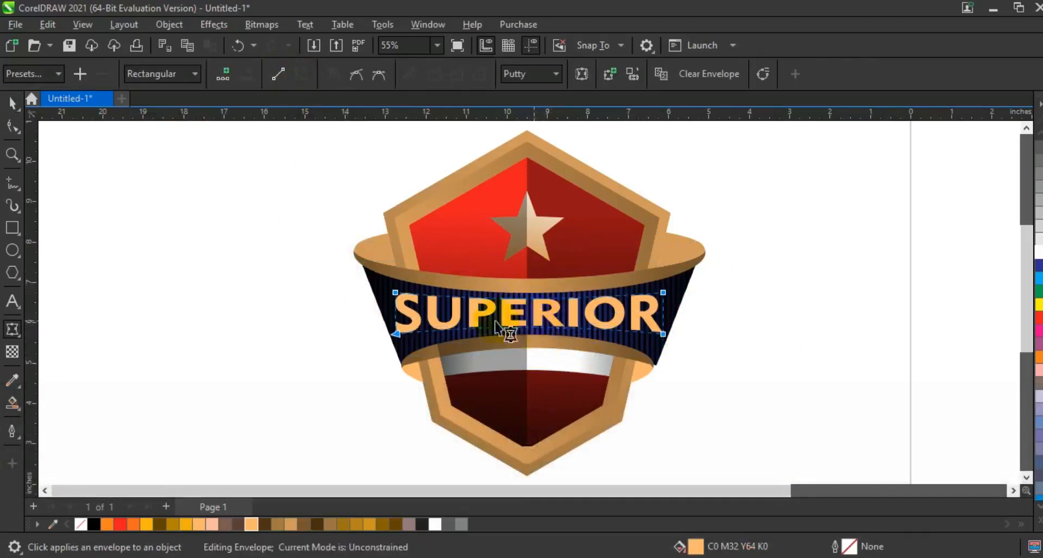
{"action": "left_click", "coordinate": [12, 103]}
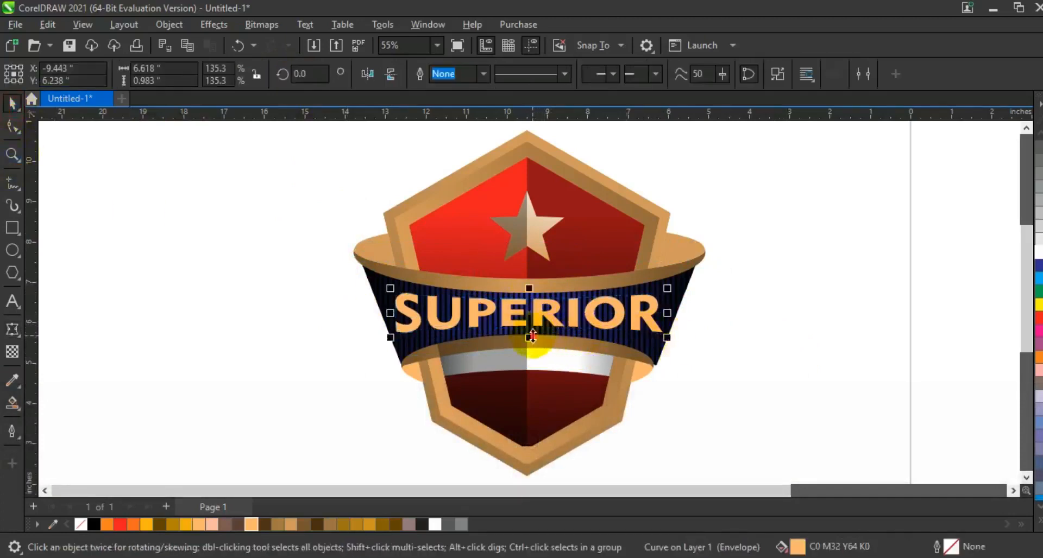
{"action": "left_click_drag", "start_coordinate": [532, 337], "coordinate": [532, 343]}
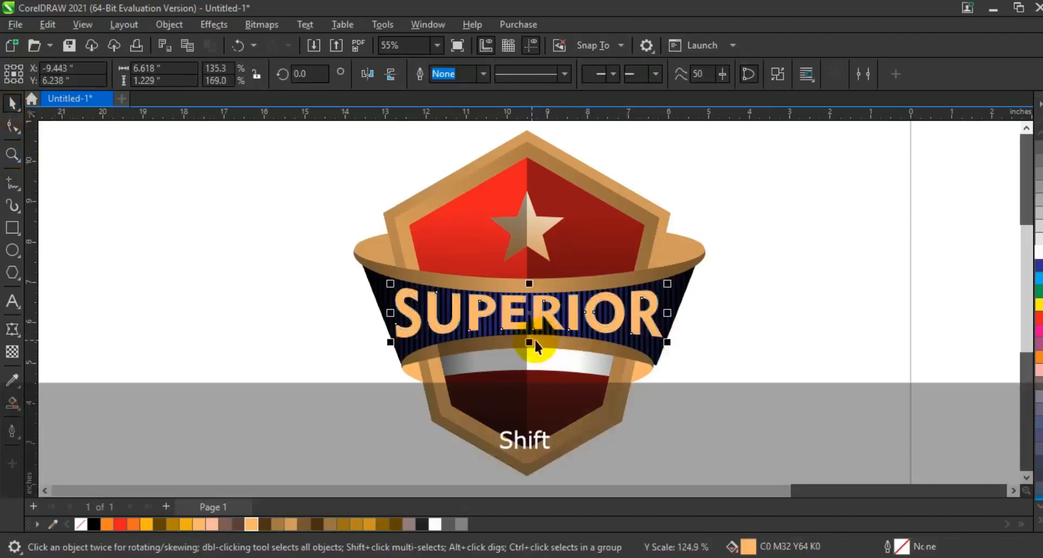
{"action": "left_click_drag", "start_coordinate": [530, 283], "coordinate": [531, 287]}
Step: Copy the gold fountain fill from the shield's frame to the SUPERIOR lettering and redraw its gradient vertically
{"action": "key", "text": "ctrl+shift+a"}
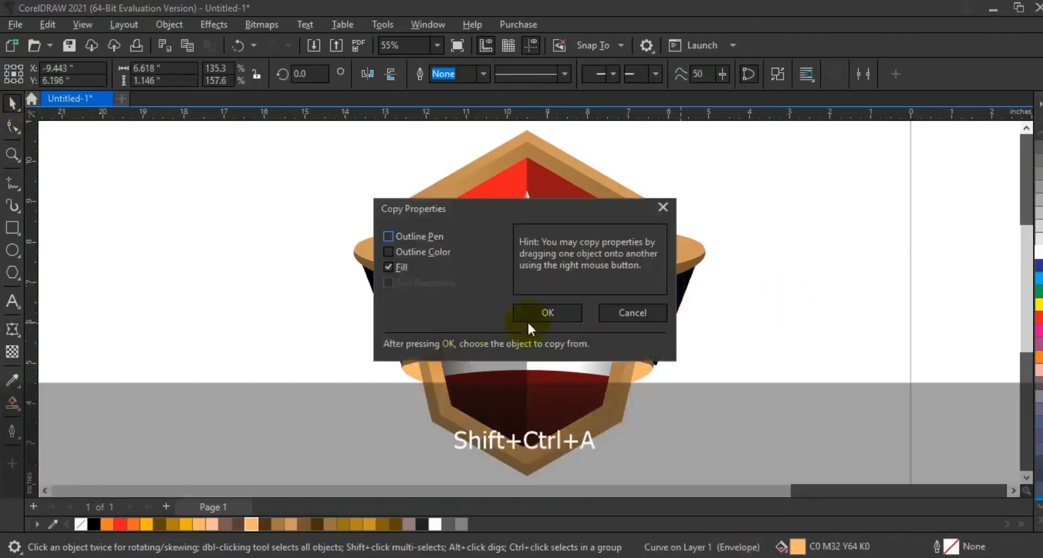
{"action": "left_click", "coordinate": [538, 314]}
{"action": "left_click", "coordinate": [537, 154]}
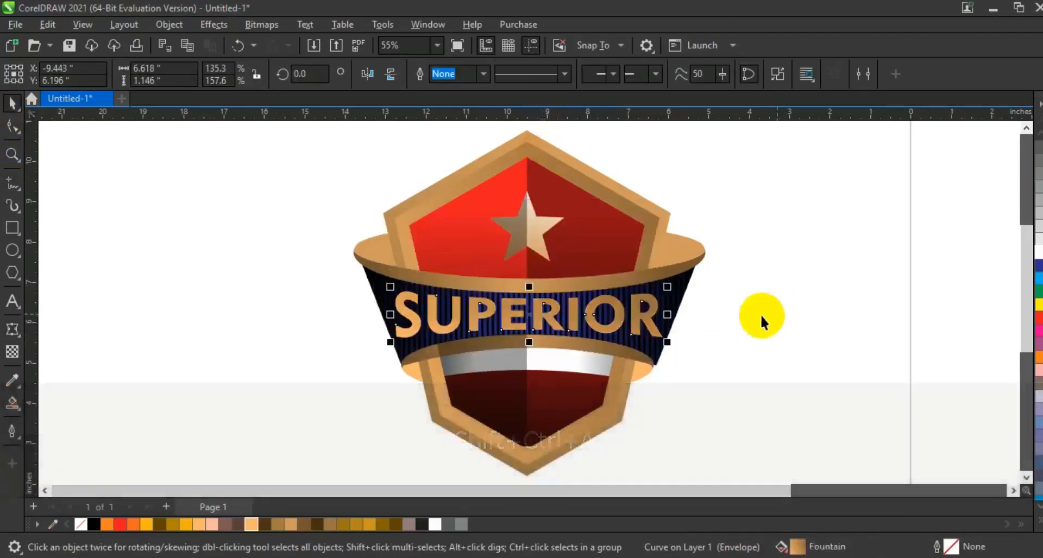
{"action": "key", "text": "g"}
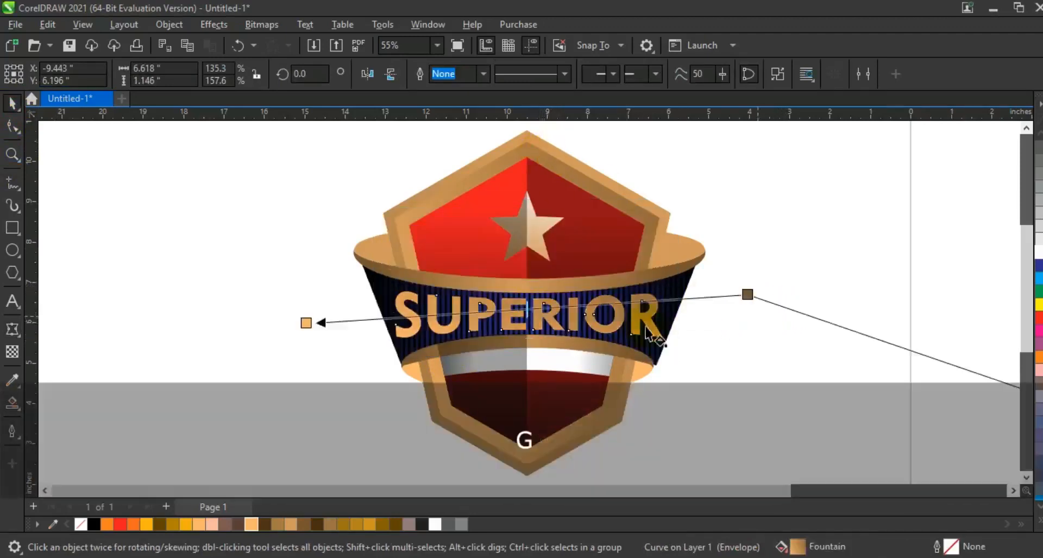
{"action": "left_click_drag", "start_coordinate": [529, 396], "coordinate": [533, 285]}
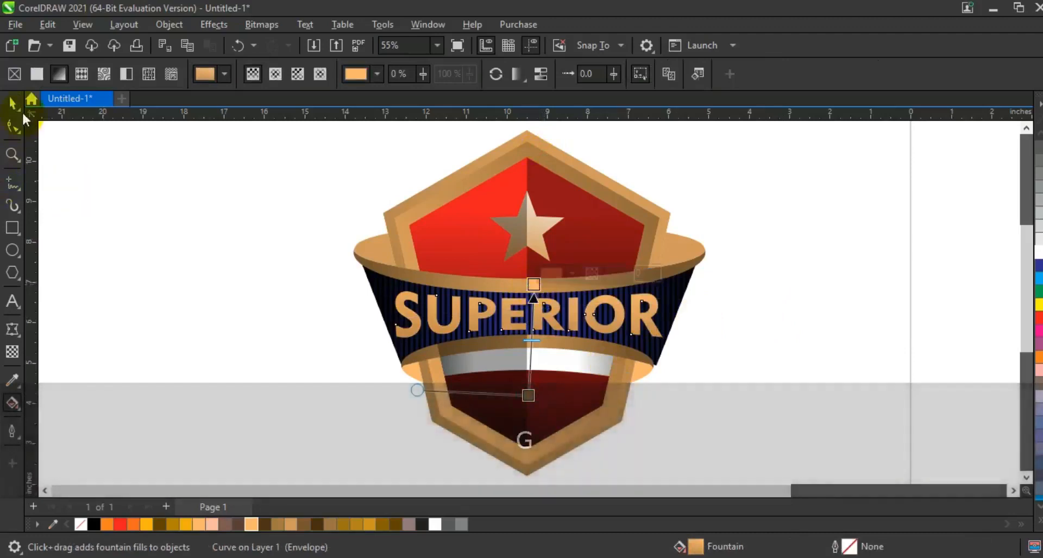
{"action": "key", "text": "space"}
{"action": "left_click", "coordinate": [839, 334]}
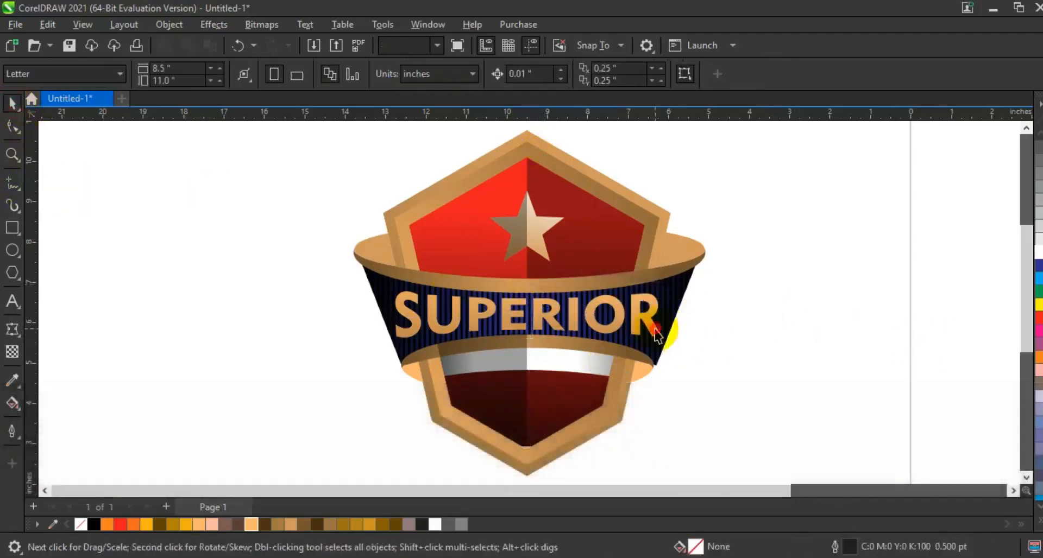
Step: Narrow the SUPERIOR lettering about its centre to about 6.16 inches wide and redraw its gradient horizontally across the word
{"action": "left_click", "coordinate": [654, 327]}
{"action": "left_click_drag", "start_coordinate": [667, 314], "coordinate": [659, 314]}
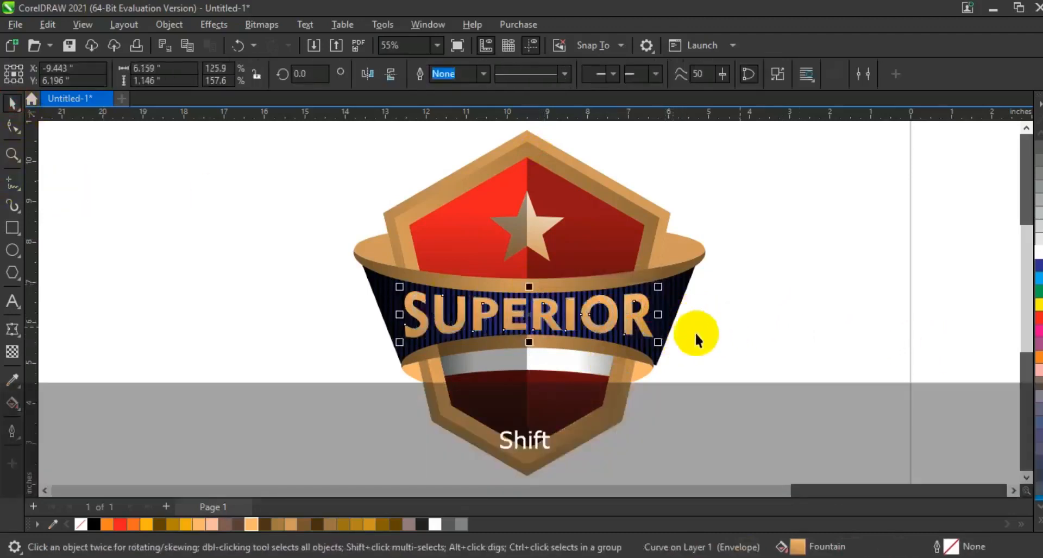
{"action": "key", "text": "g"}
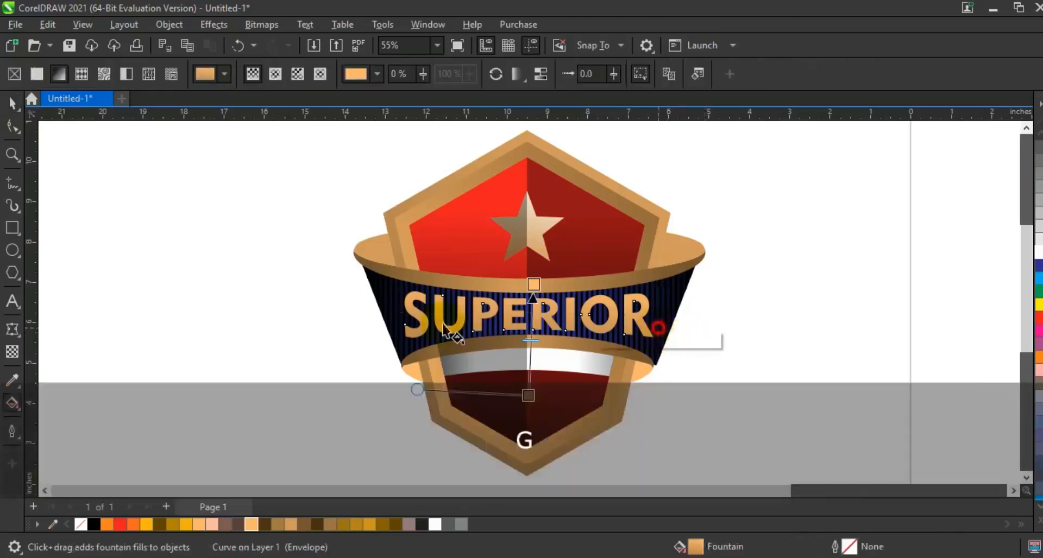
{"action": "left_click_drag", "start_coordinate": [658, 329], "coordinate": [380, 322]}
Step: Colour both ends of the lettering's gradient dark brown and add gold stops at 31% and 62% with a light orange stop between them
{"action": "left_click_drag", "start_coordinate": [314, 524], "coordinate": [661, 329]}
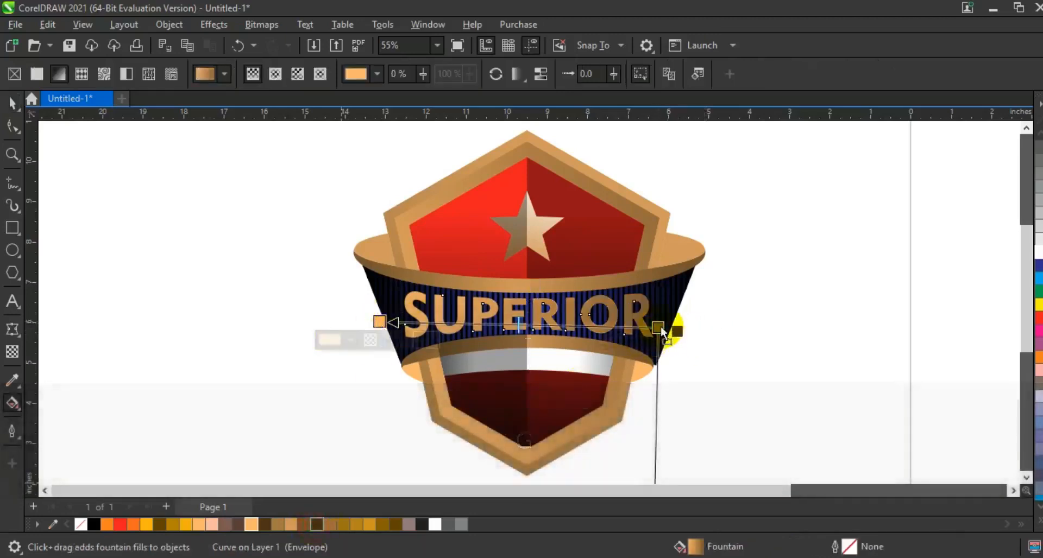
{"action": "left_click_drag", "start_coordinate": [316, 524], "coordinate": [401, 326]}
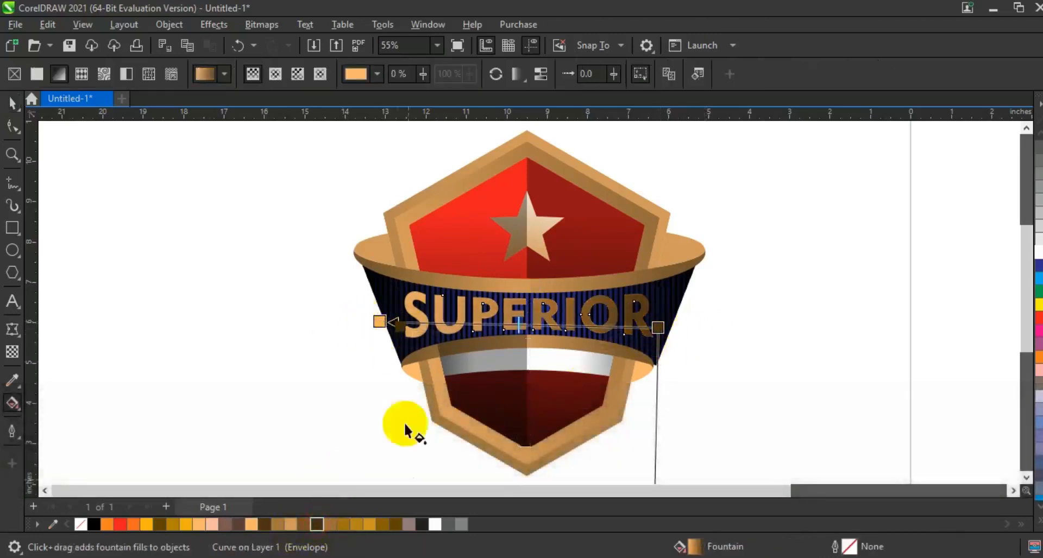
{"action": "left_click_drag", "start_coordinate": [289, 524], "coordinate": [556, 312]}
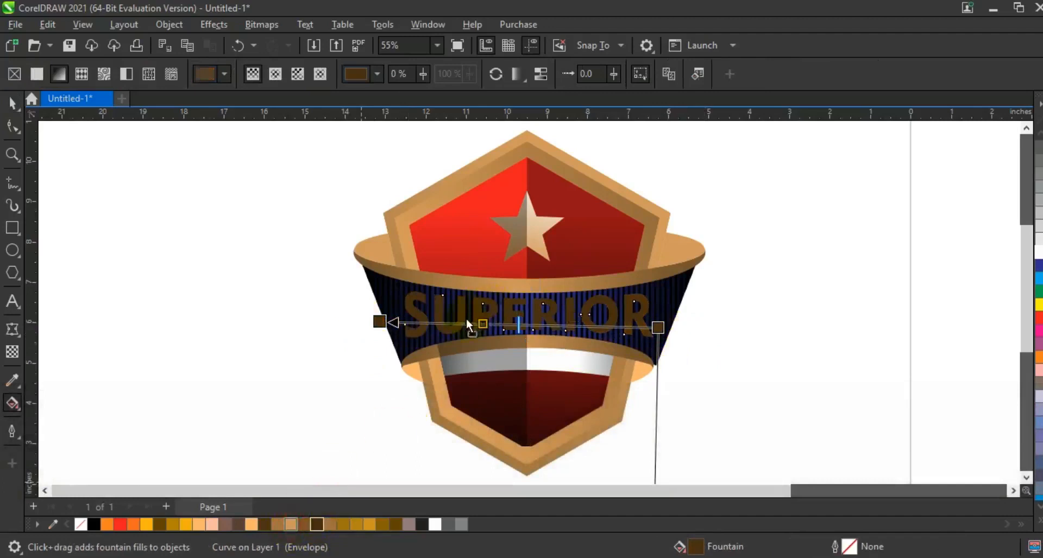
{"action": "left_click_drag", "start_coordinate": [436, 326], "coordinate": [435, 323]}
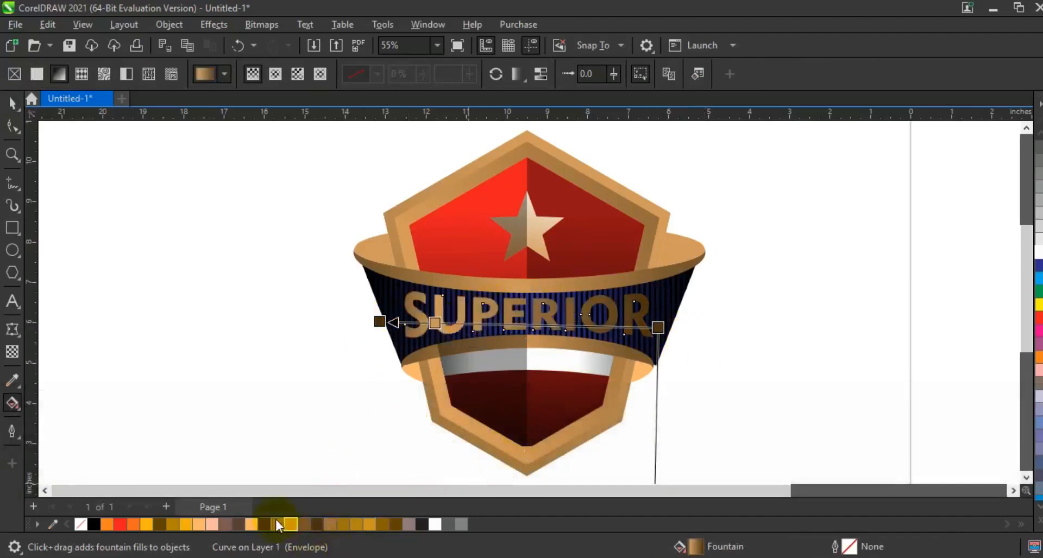
{"action": "left_click_drag", "start_coordinate": [257, 523], "coordinate": [613, 326]}
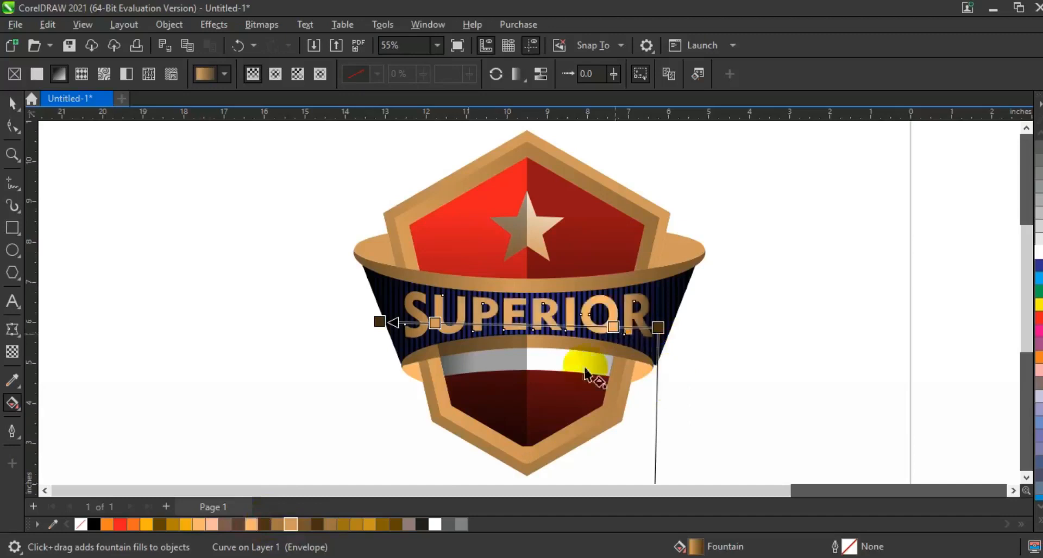
{"action": "left_click_drag", "start_coordinate": [254, 523], "coordinate": [539, 331]}
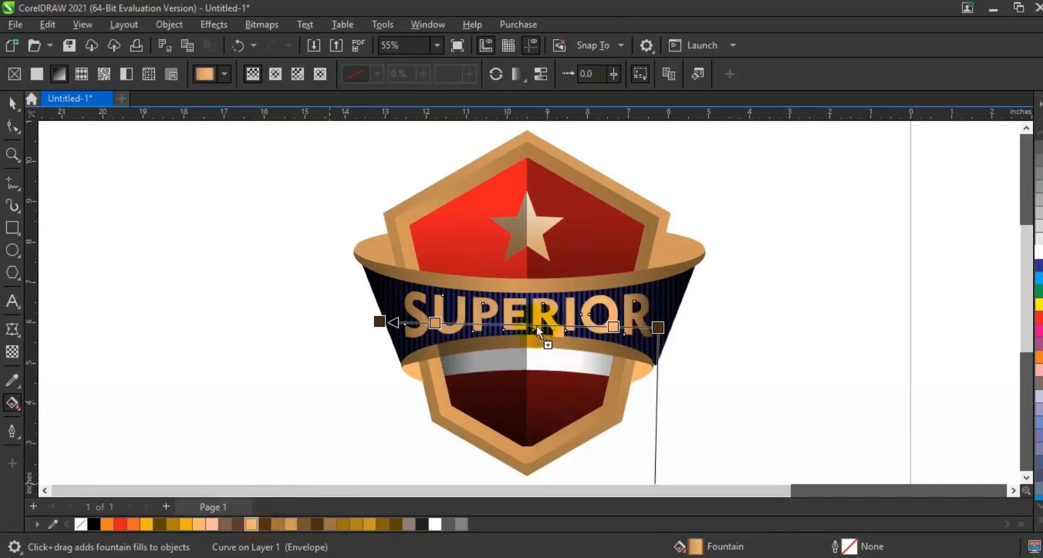
{"action": "left_click_drag", "start_coordinate": [611, 327], "coordinate": [572, 326]}
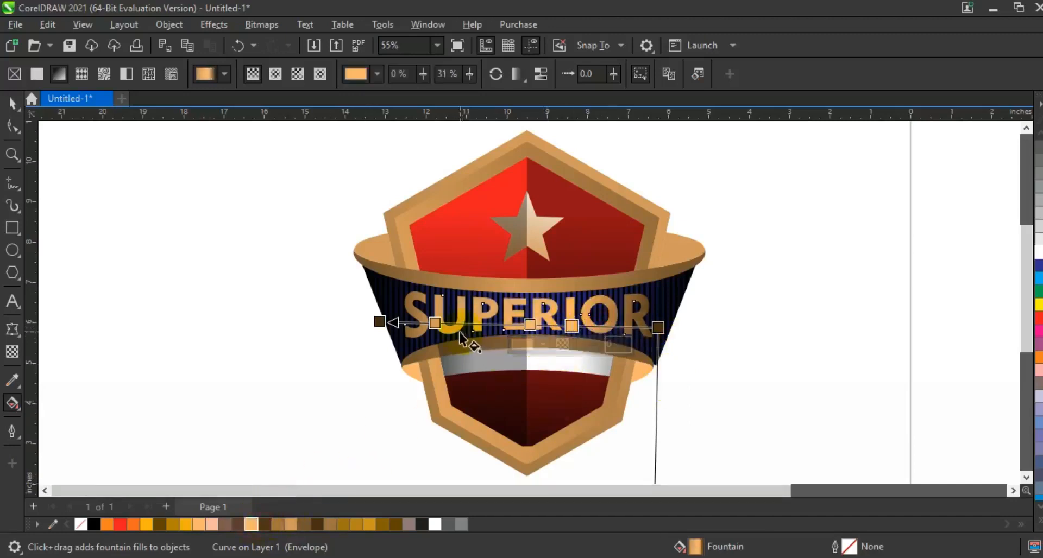
{"action": "left_click_drag", "start_coordinate": [436, 324], "coordinate": [485, 325]}
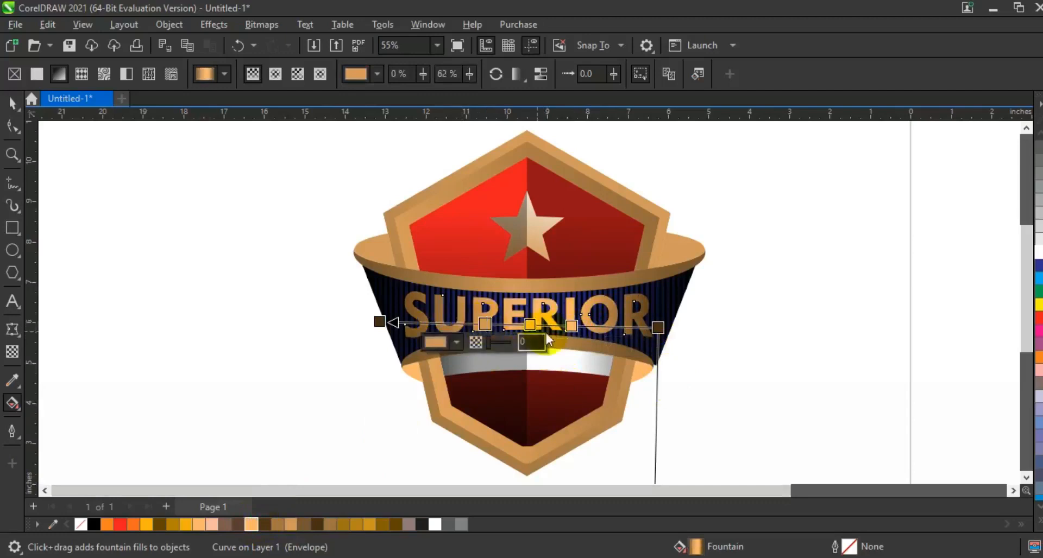
Step: Darken the two gold rim ends behind the lower edge of the band with brown
{"action": "left_click", "coordinate": [410, 374]}
{"action": "left_click", "coordinate": [642, 370], "text": "shift"}
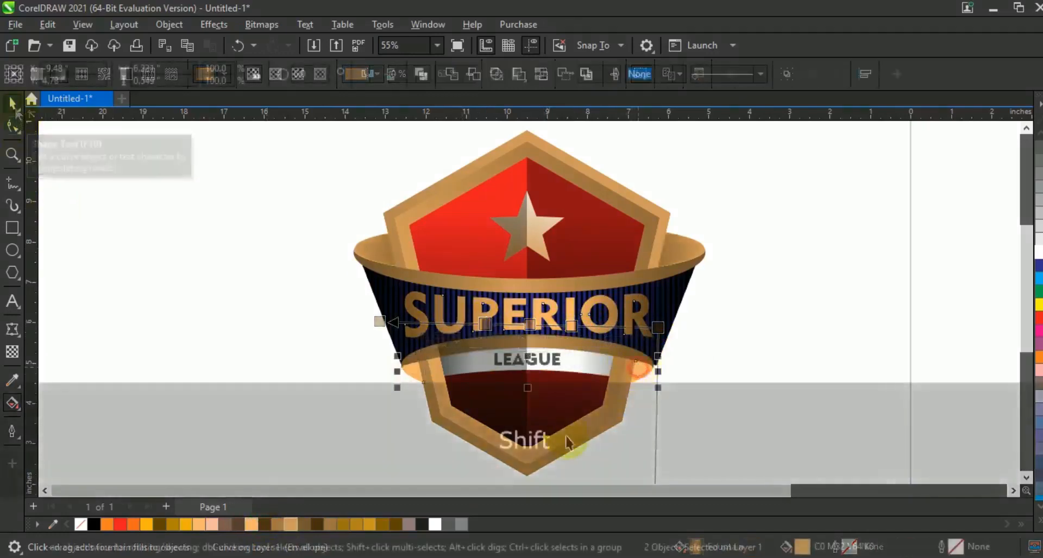
{"action": "left_click", "coordinate": [13, 103]}
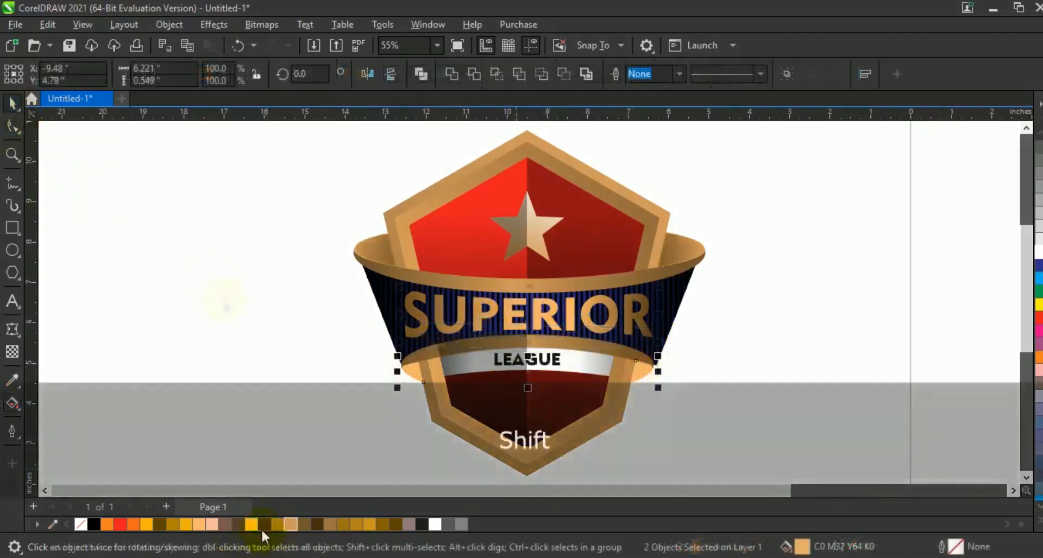
{"action": "left_click", "coordinate": [809, 363]}
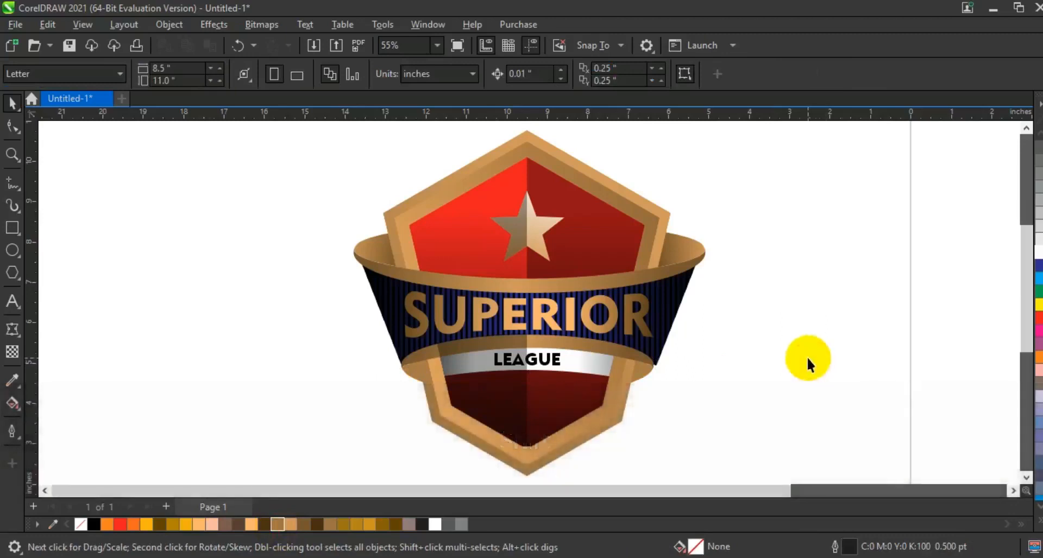
Step: Select all objects of the badge and fit them in the view for inspection
{"action": "key", "text": "F3"}
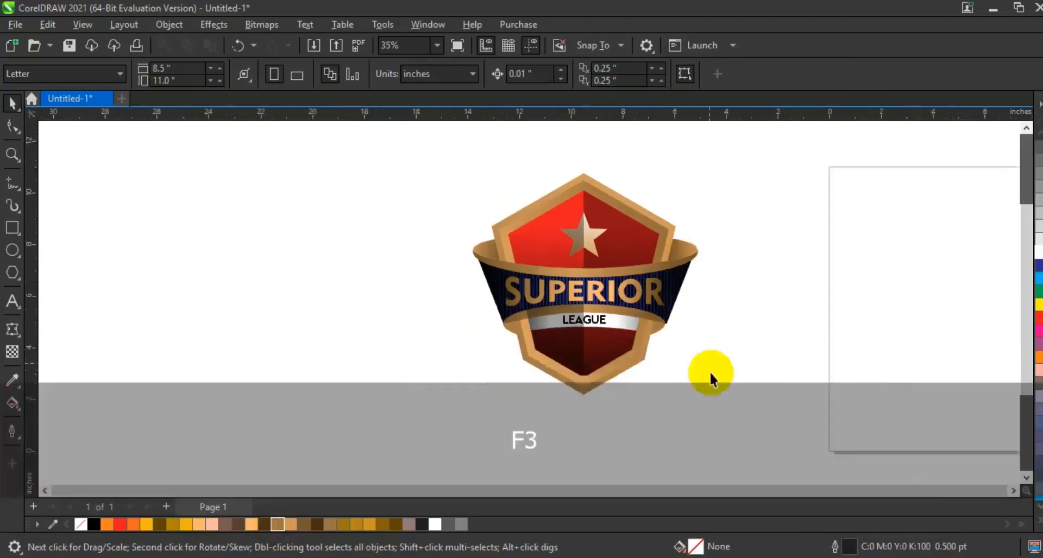
{"action": "left_click_drag", "start_coordinate": [773, 426], "coordinate": [466, 214]}
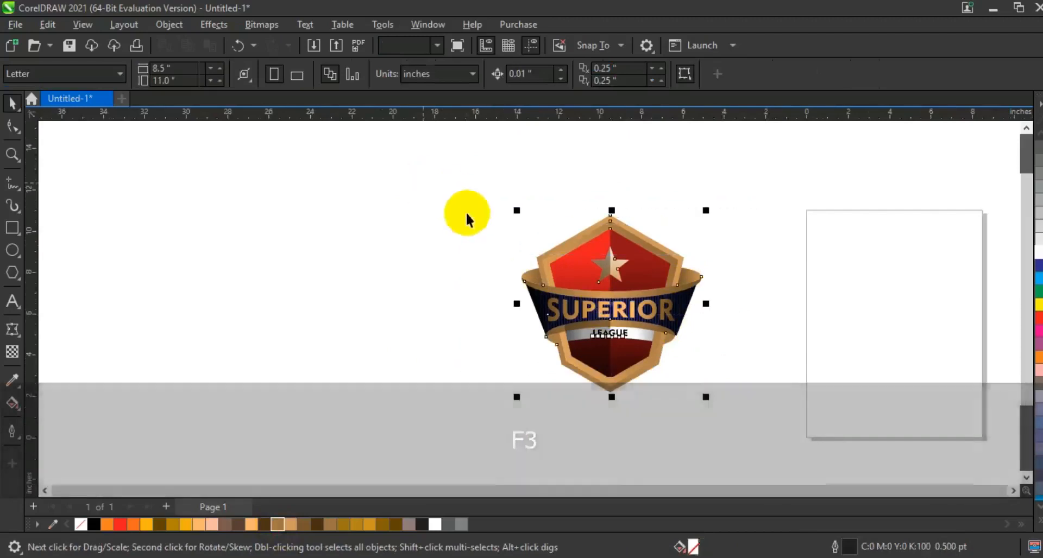
{"action": "key", "text": "shift+F2"}
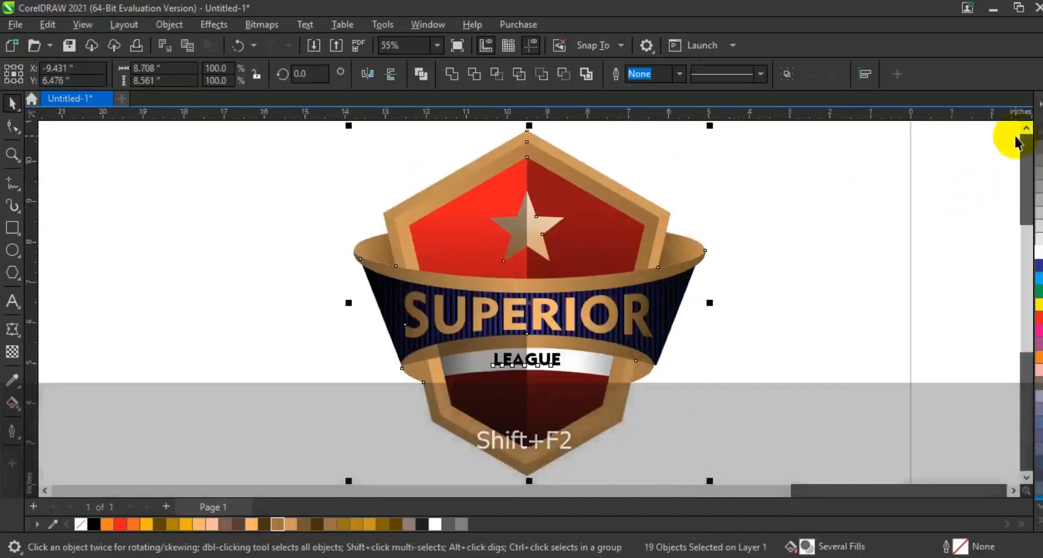